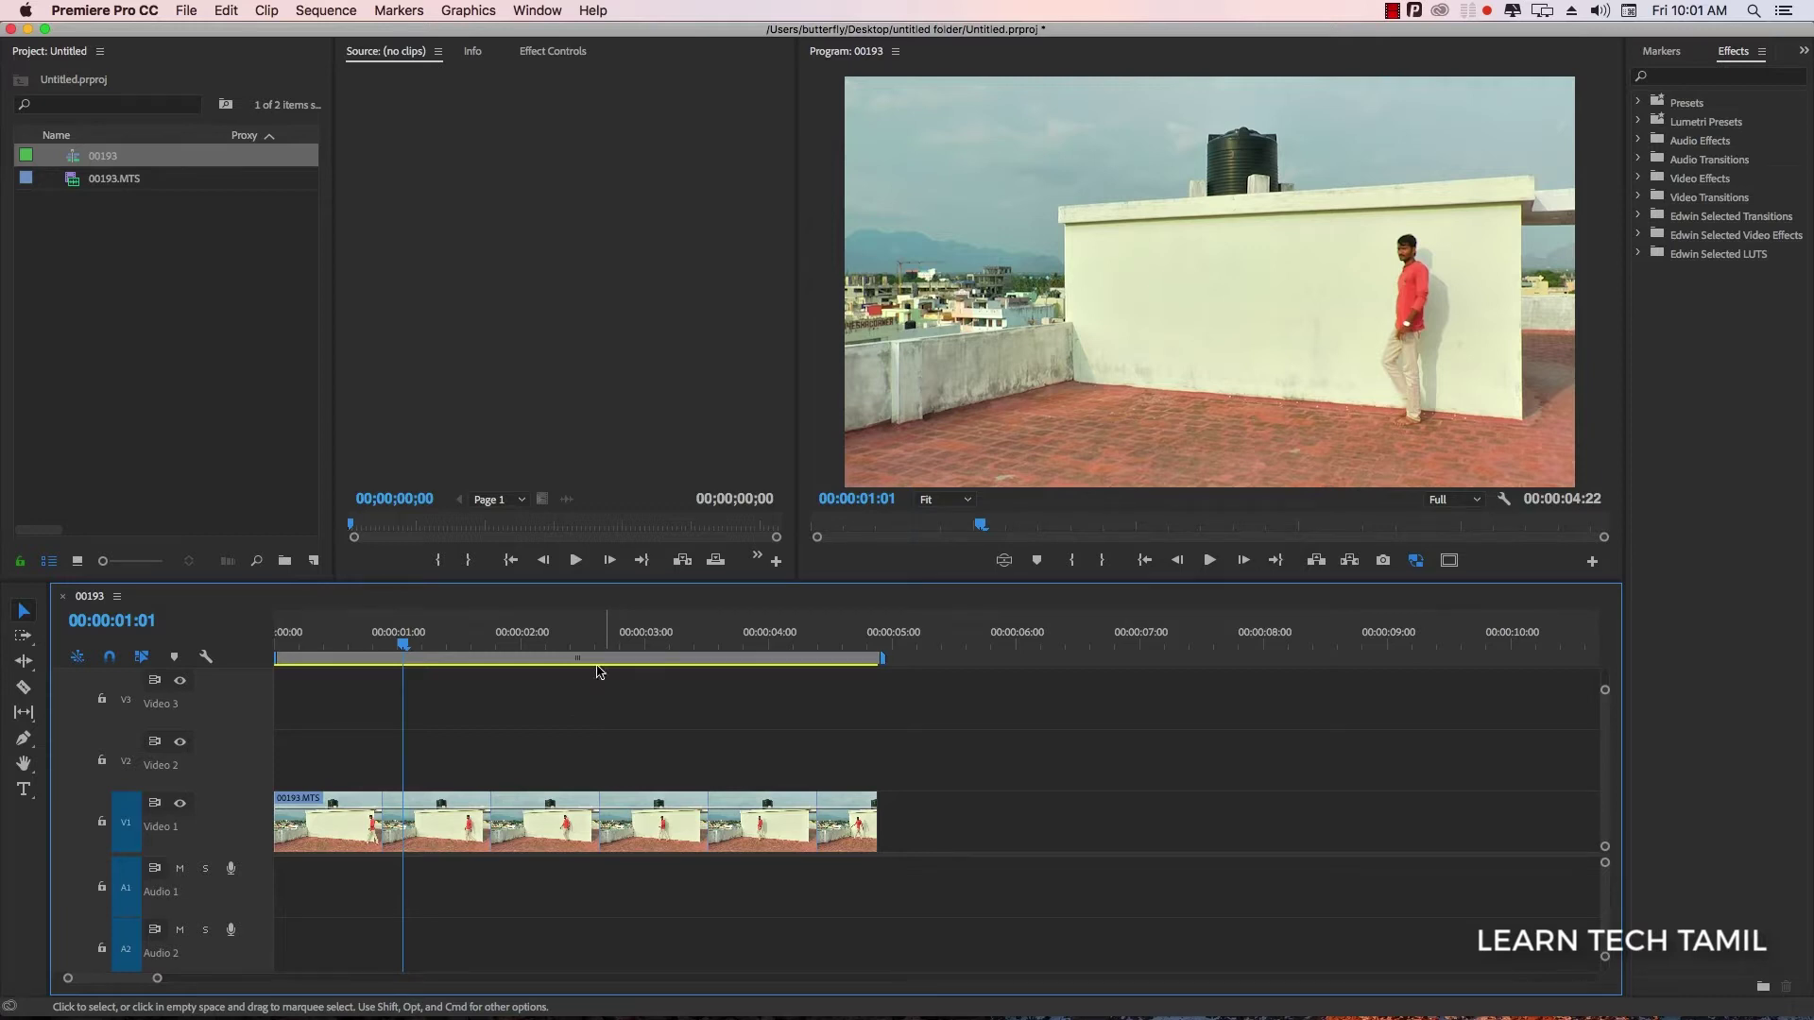
# Play the 00193 sequence from the beginning and scrub back through it to review the man walking past the wall
pyautogui.moveTo(405, 645); pyautogui.dragTo(201, 633)
pyautogui.press('space')
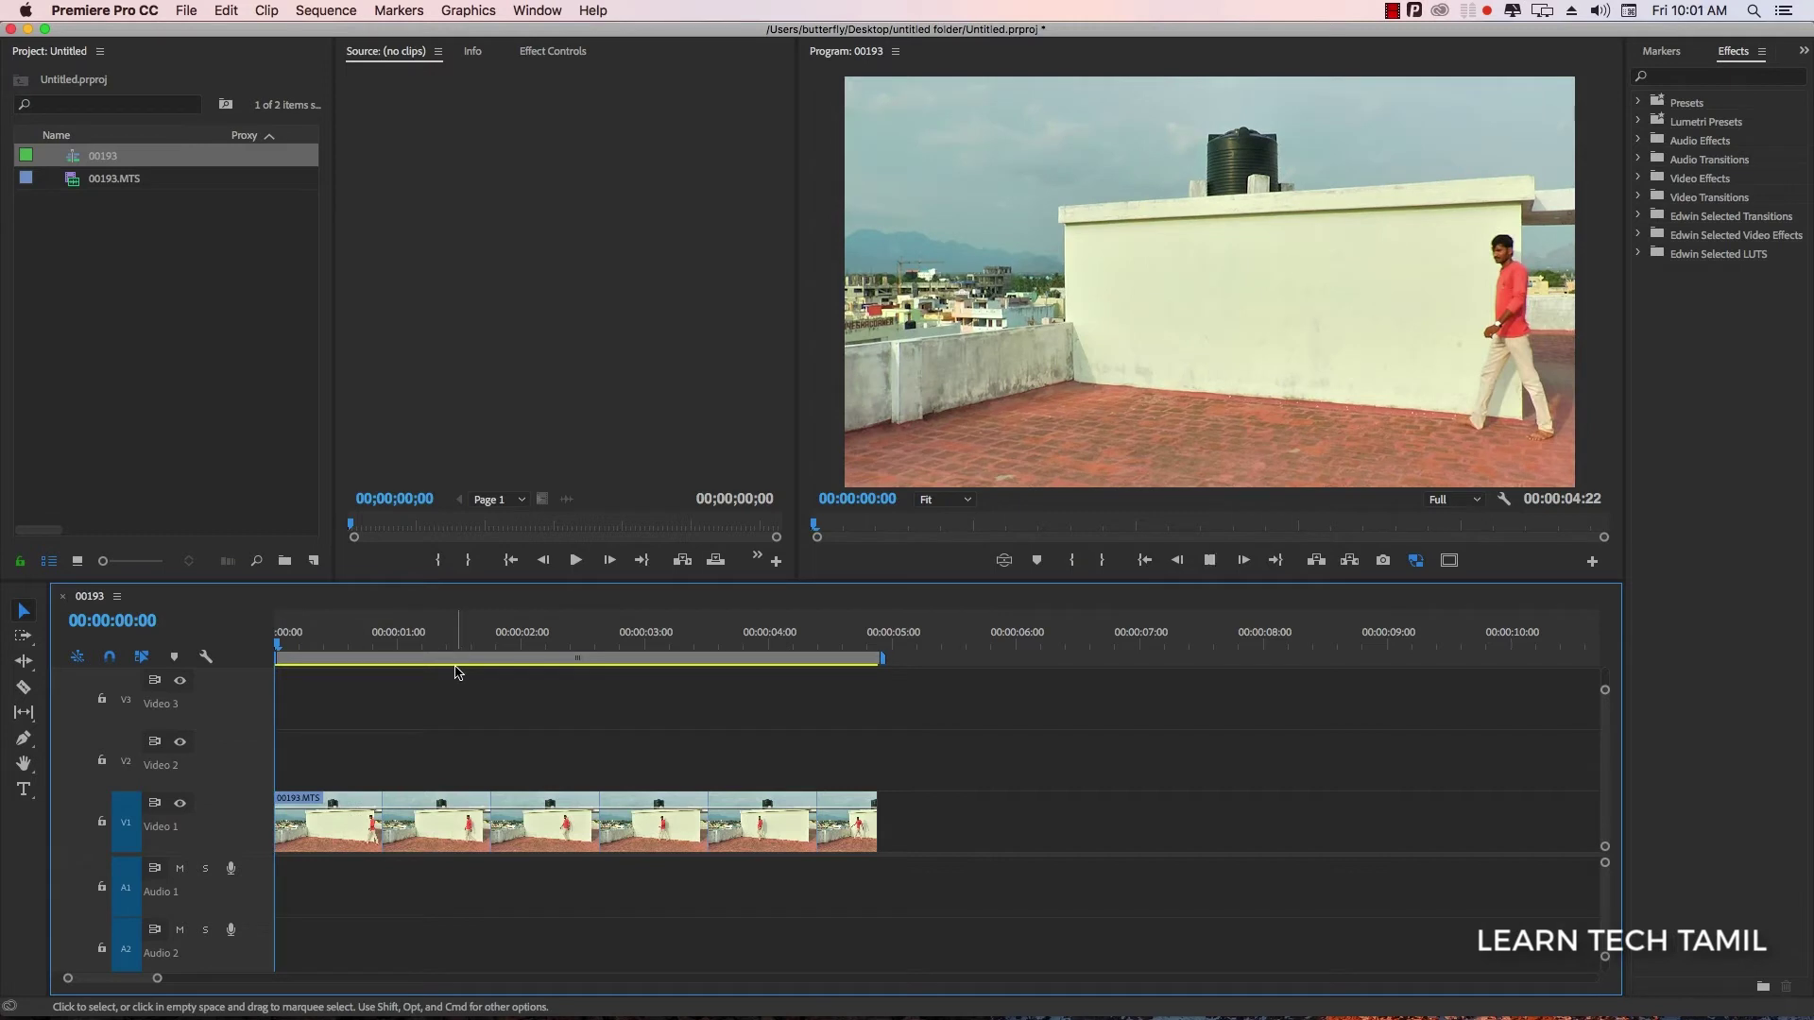
pyautogui.press('l')
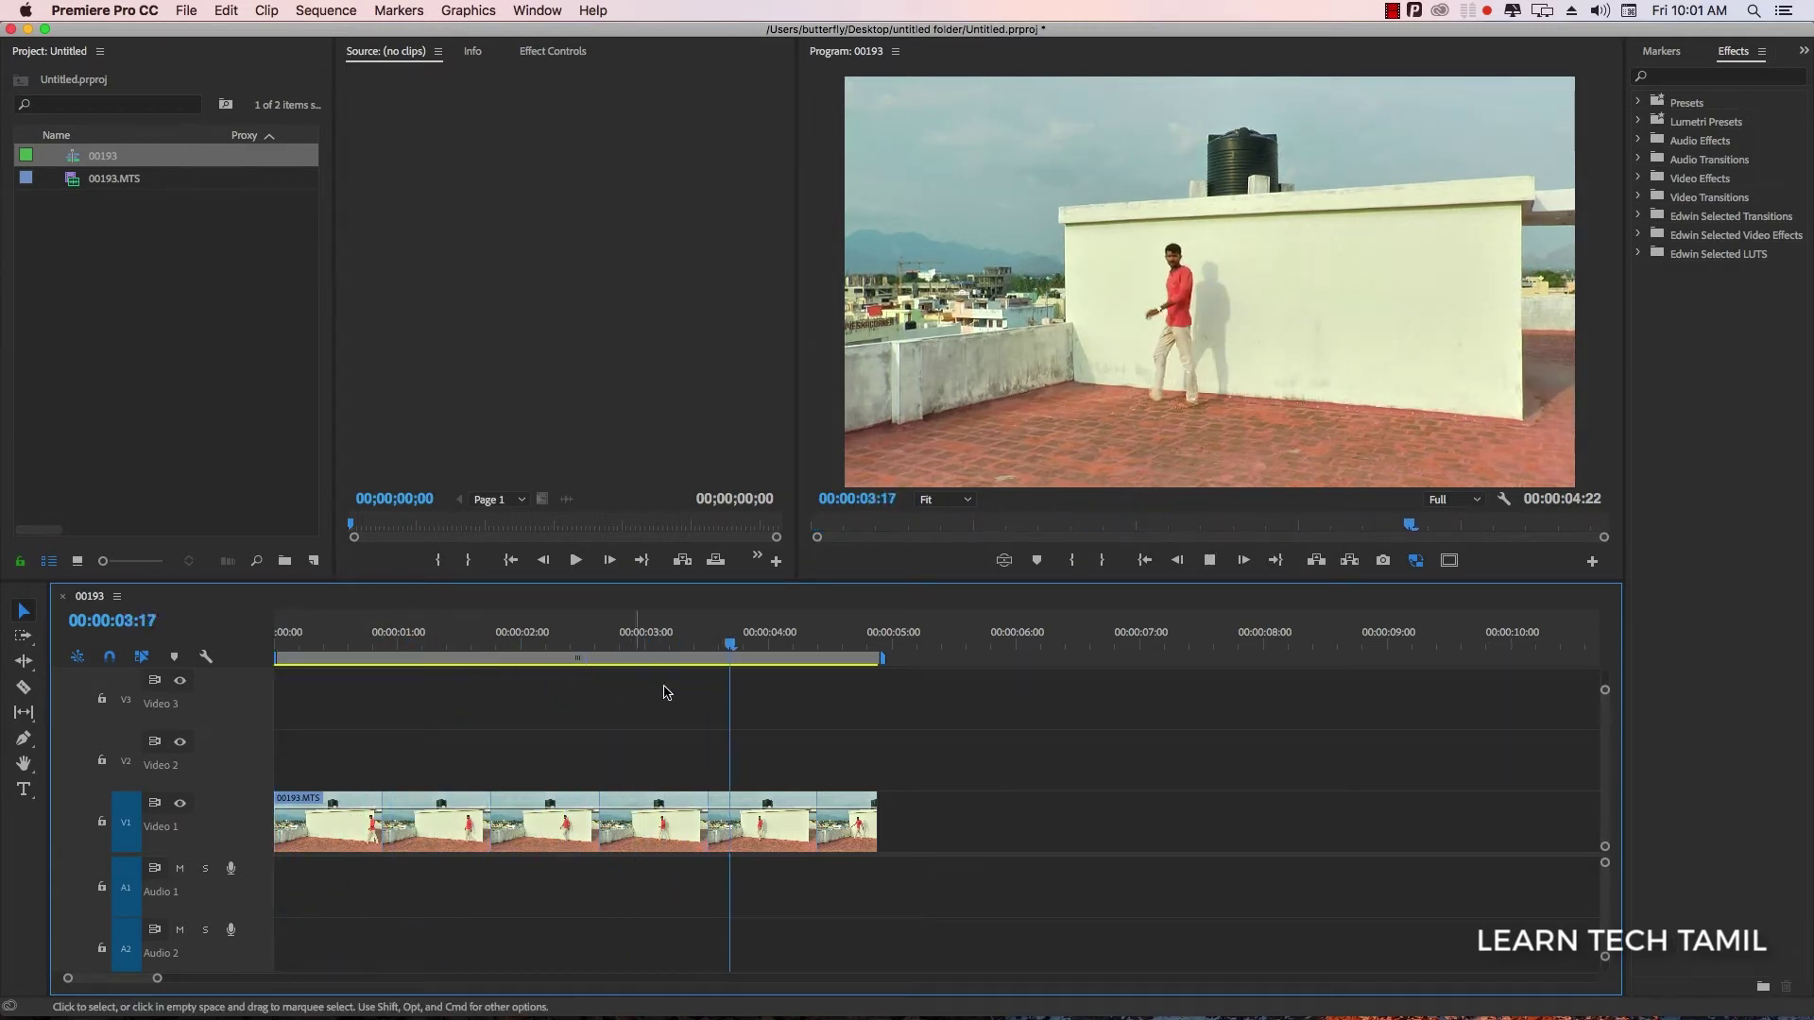
pyautogui.moveTo(829, 648); pyautogui.dragTo(487, 659)
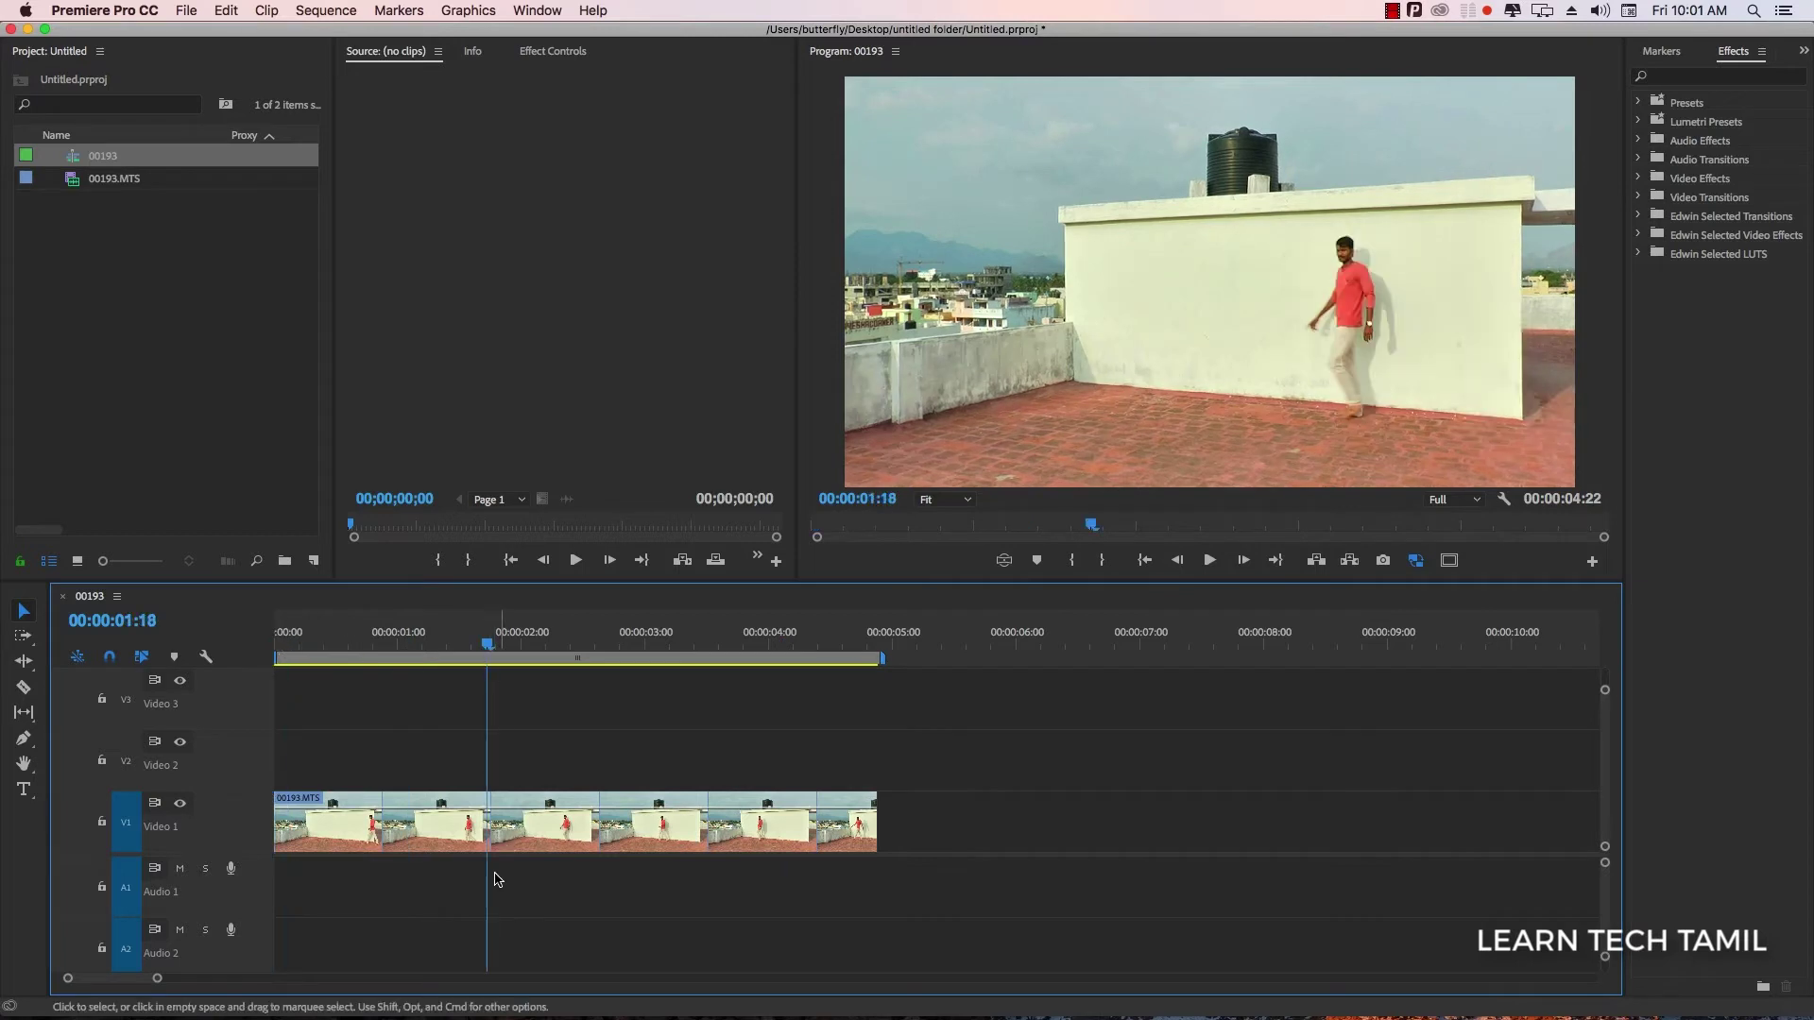
# Duplicate the 00193.MTS clip from Video 1 onto Video 2, directly above the original
pyautogui.moveTo(485, 831); pyautogui.dragTo(501, 760)
pyautogui.moveTo(452, 646)
pyautogui.mouseDown()
pyautogui.moveTo(356, 652)
pyautogui.moveTo(668, 652)
pyautogui.moveTo(438, 652)
pyautogui.mouseUp()
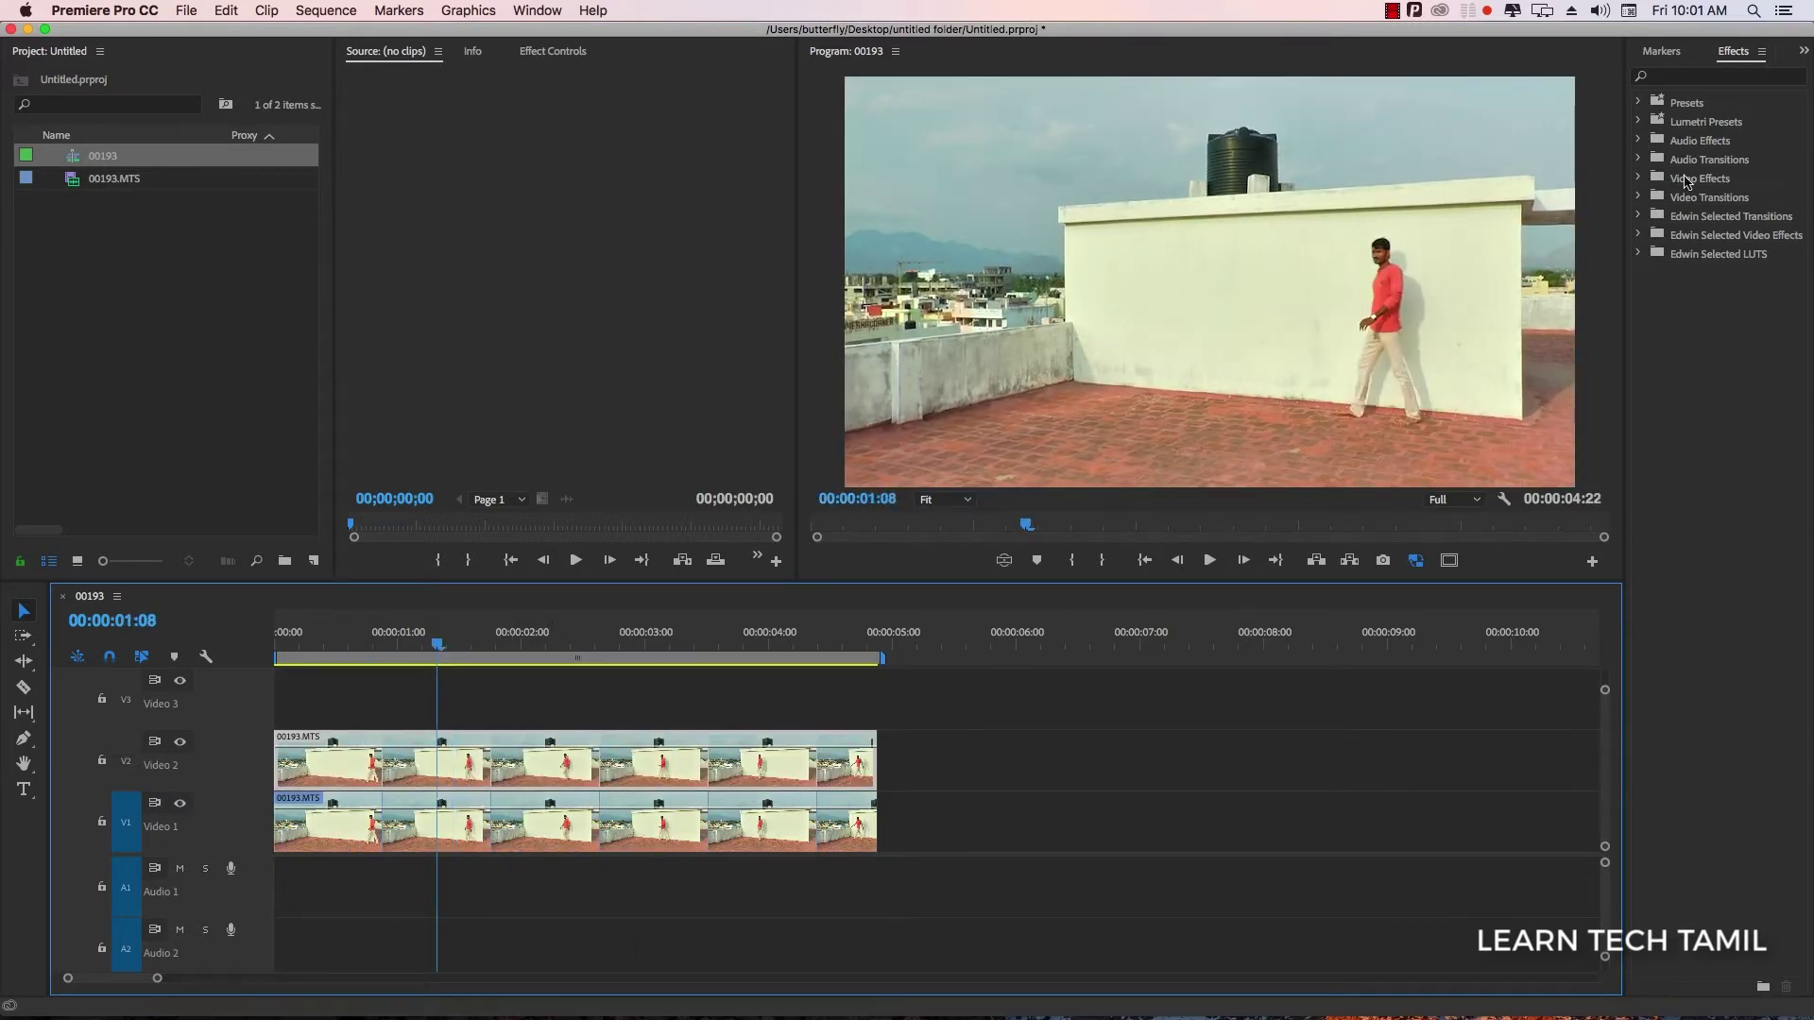
# Search the effects for "paint" and apply the Paint Bucket effect to the clip on Video 2
pyautogui.click(1767, 76)
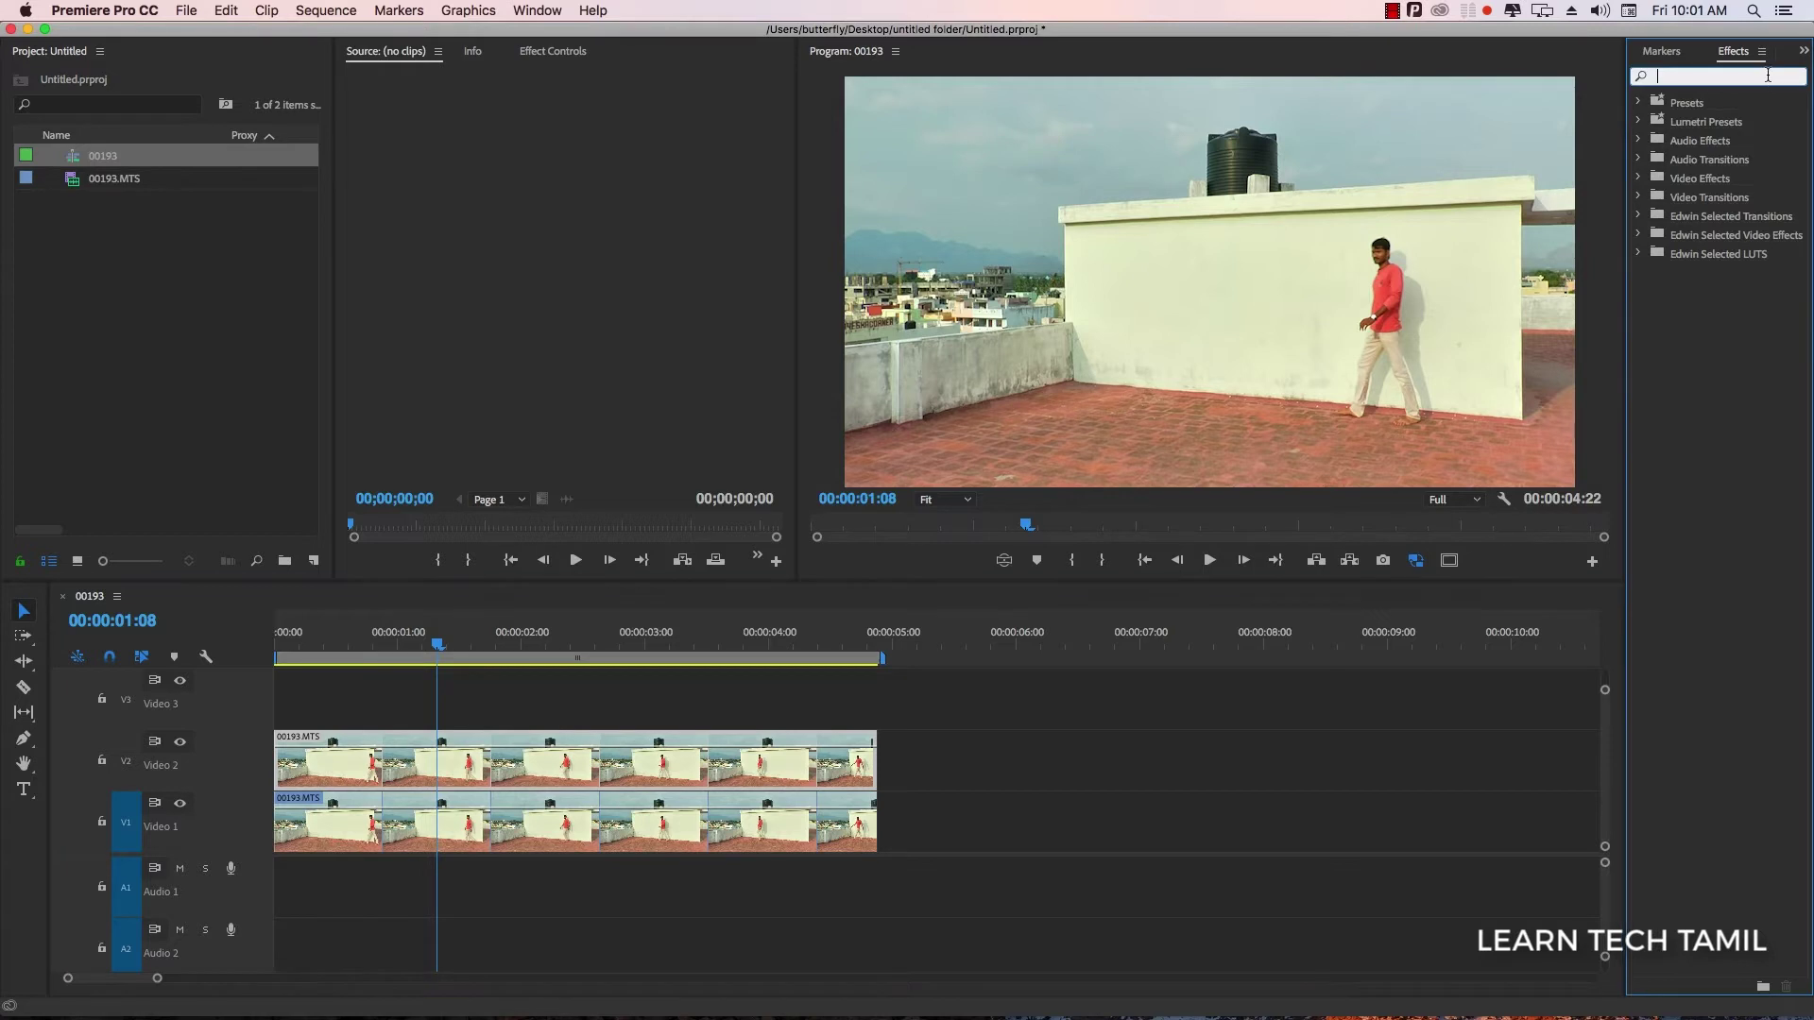
pyautogui.write('paint')
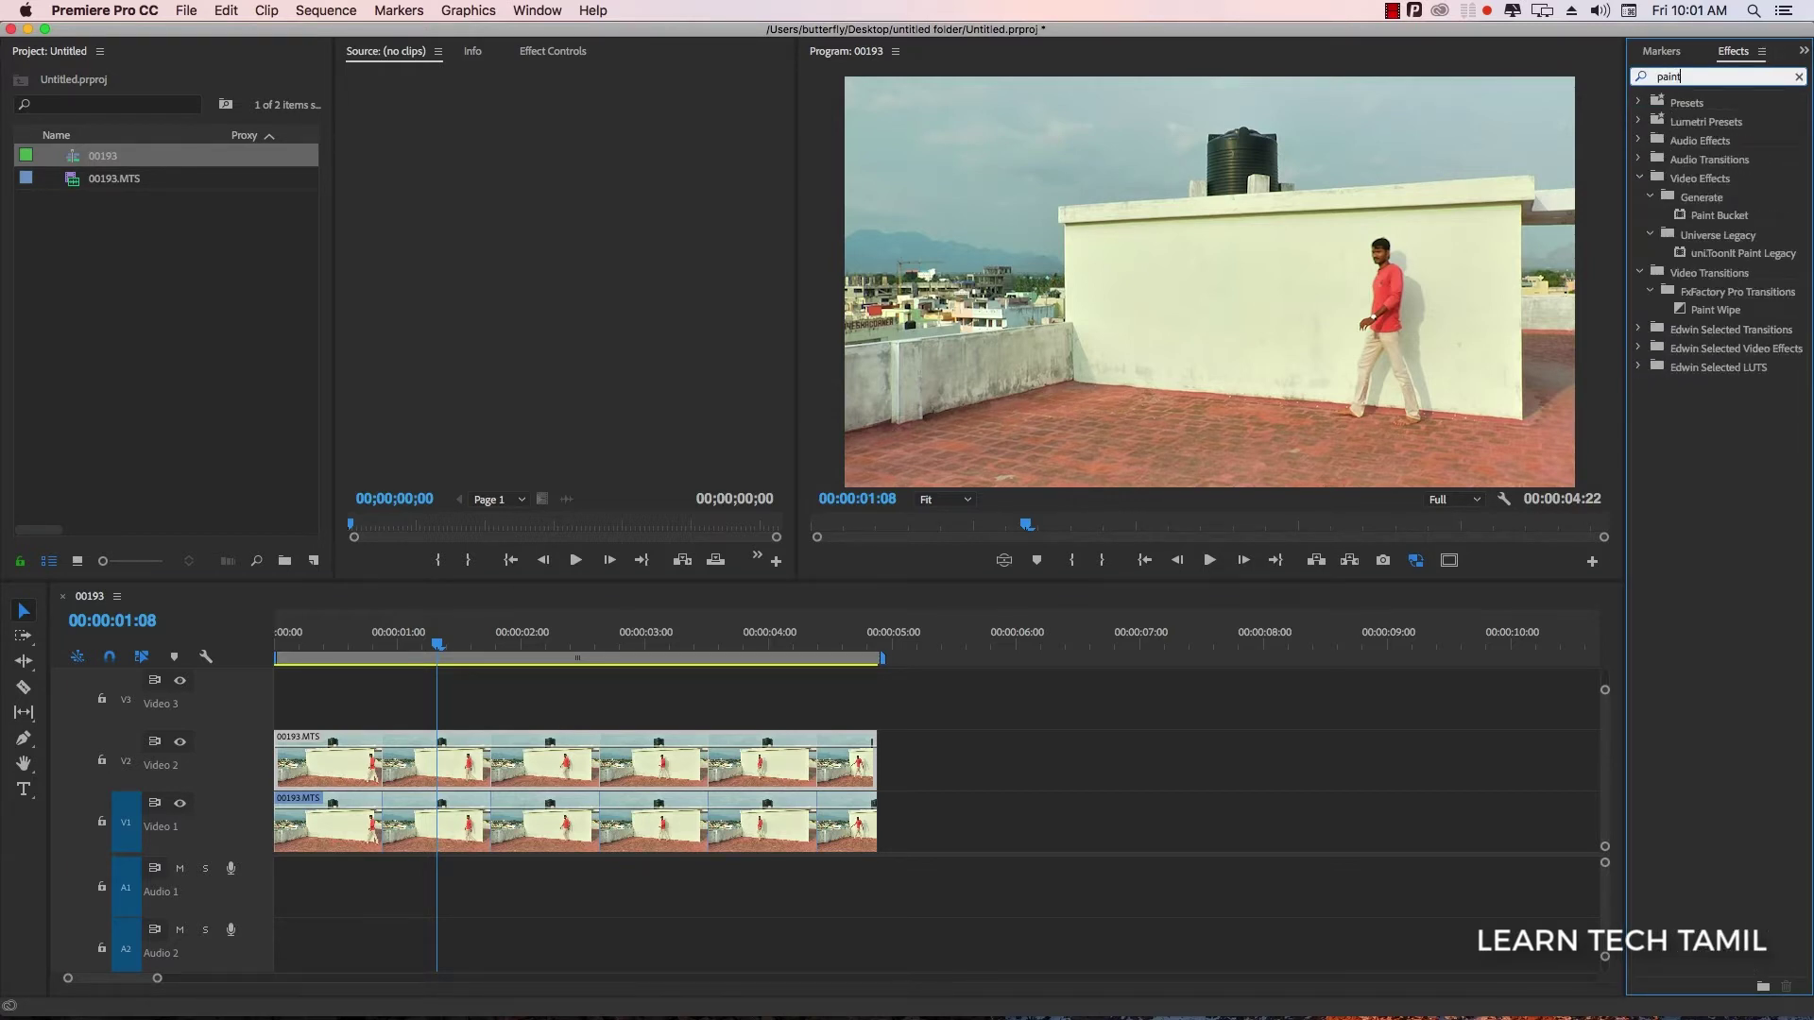
pyautogui.click(1729, 217)
pyautogui.moveTo(1697, 220)
pyautogui.mouseDown()
pyautogui.moveTo(1327, 501)
pyautogui.moveTo(675, 699)
pyautogui.moveTo(626, 748)
pyautogui.mouseUp()
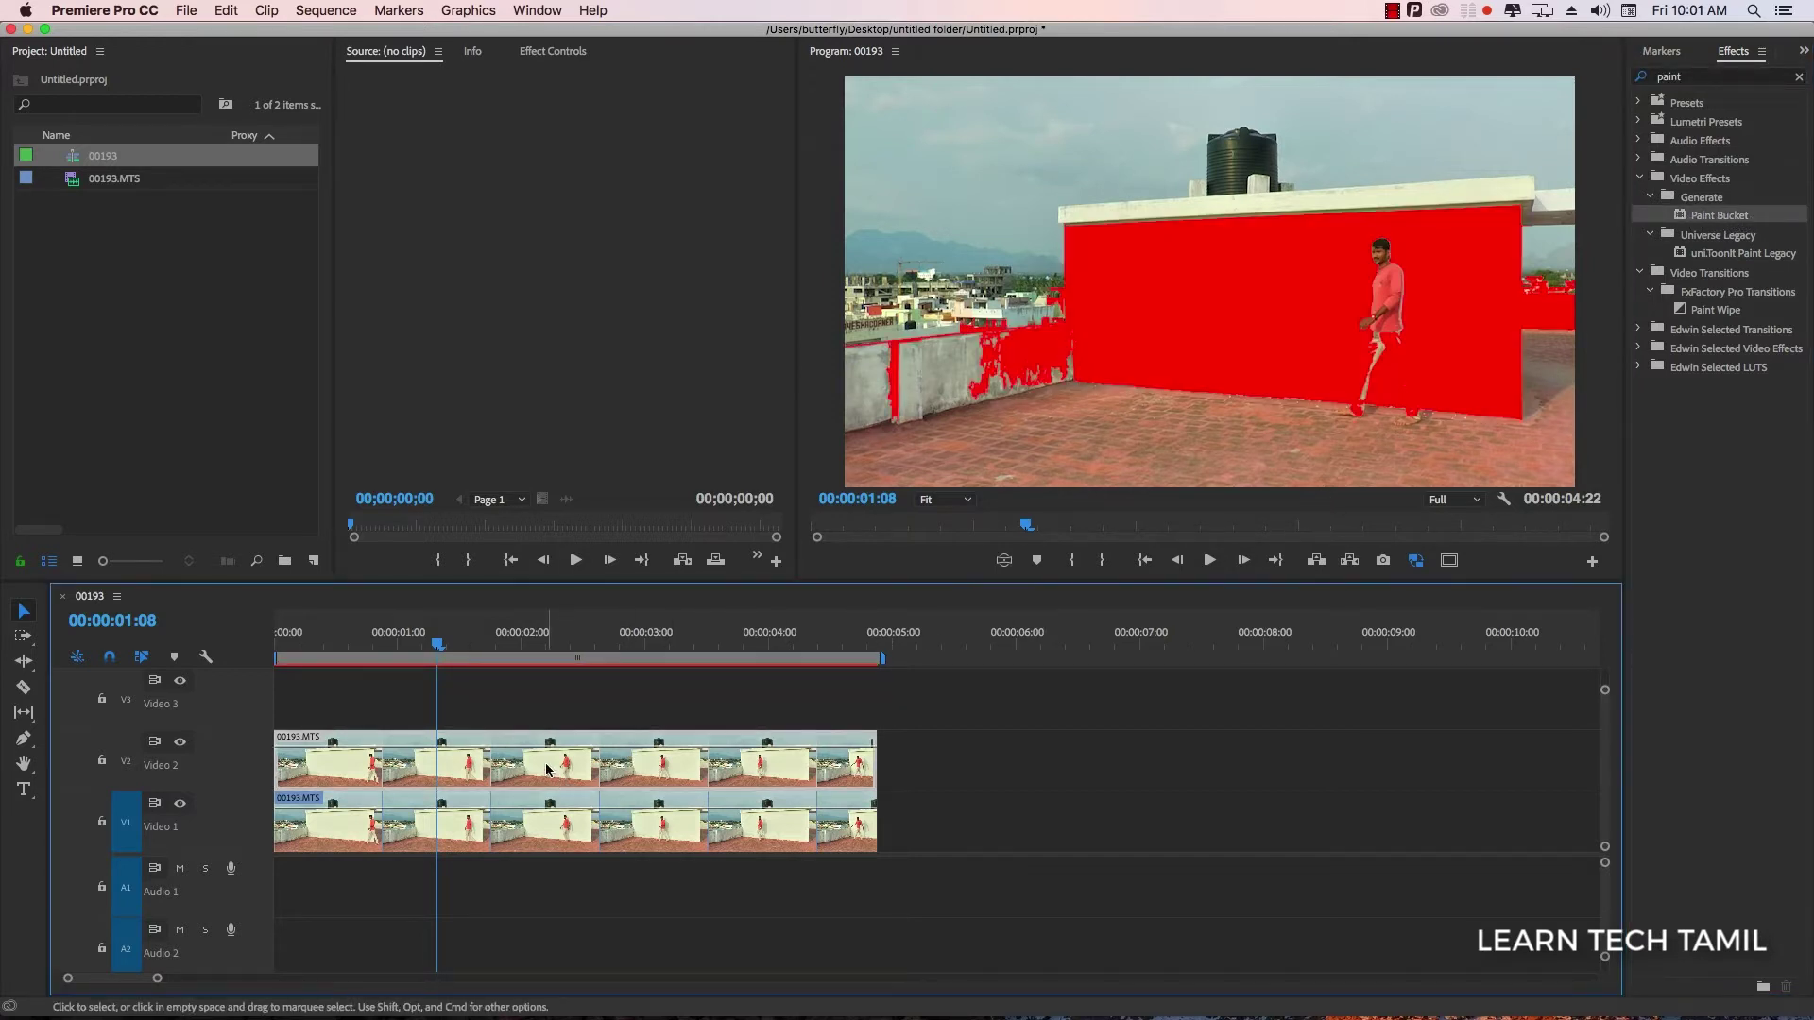
# Try the Paint Bucket fill point on the sky, and place it on the white wall at about 1040.7, 573.5
pyautogui.click(550, 53)
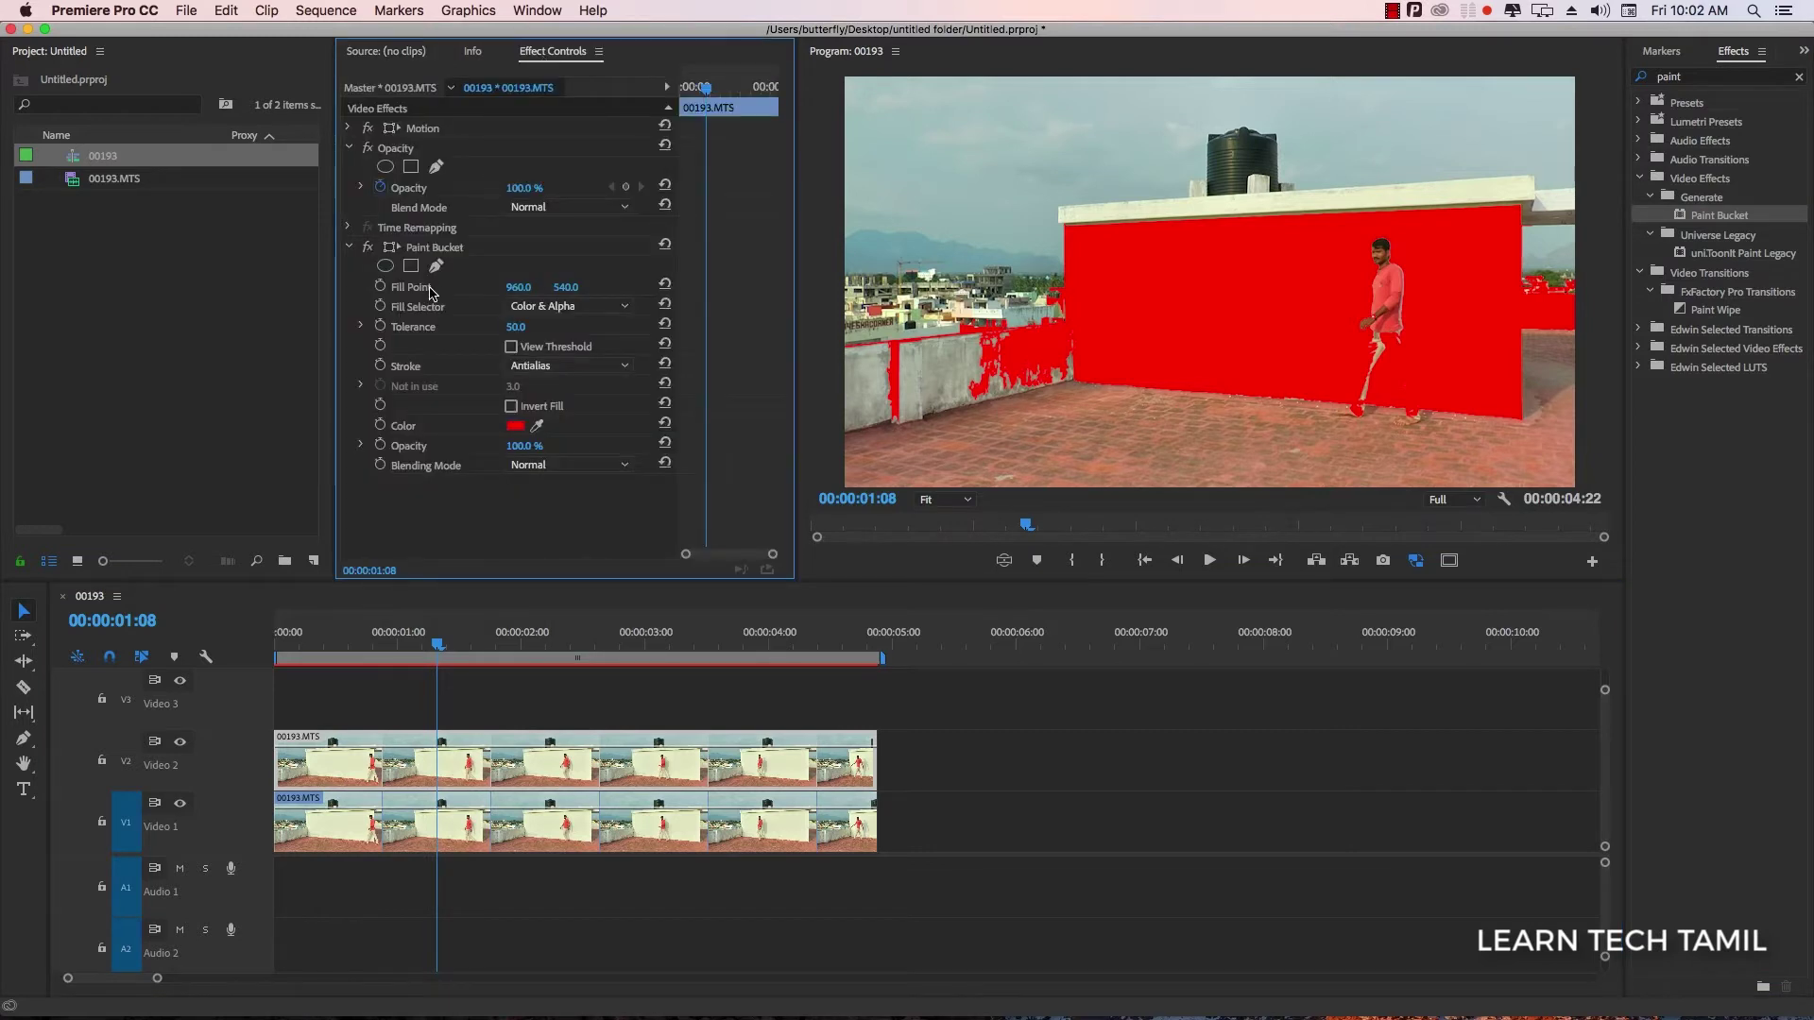
pyautogui.click(349, 148)
pyautogui.click(420, 190)
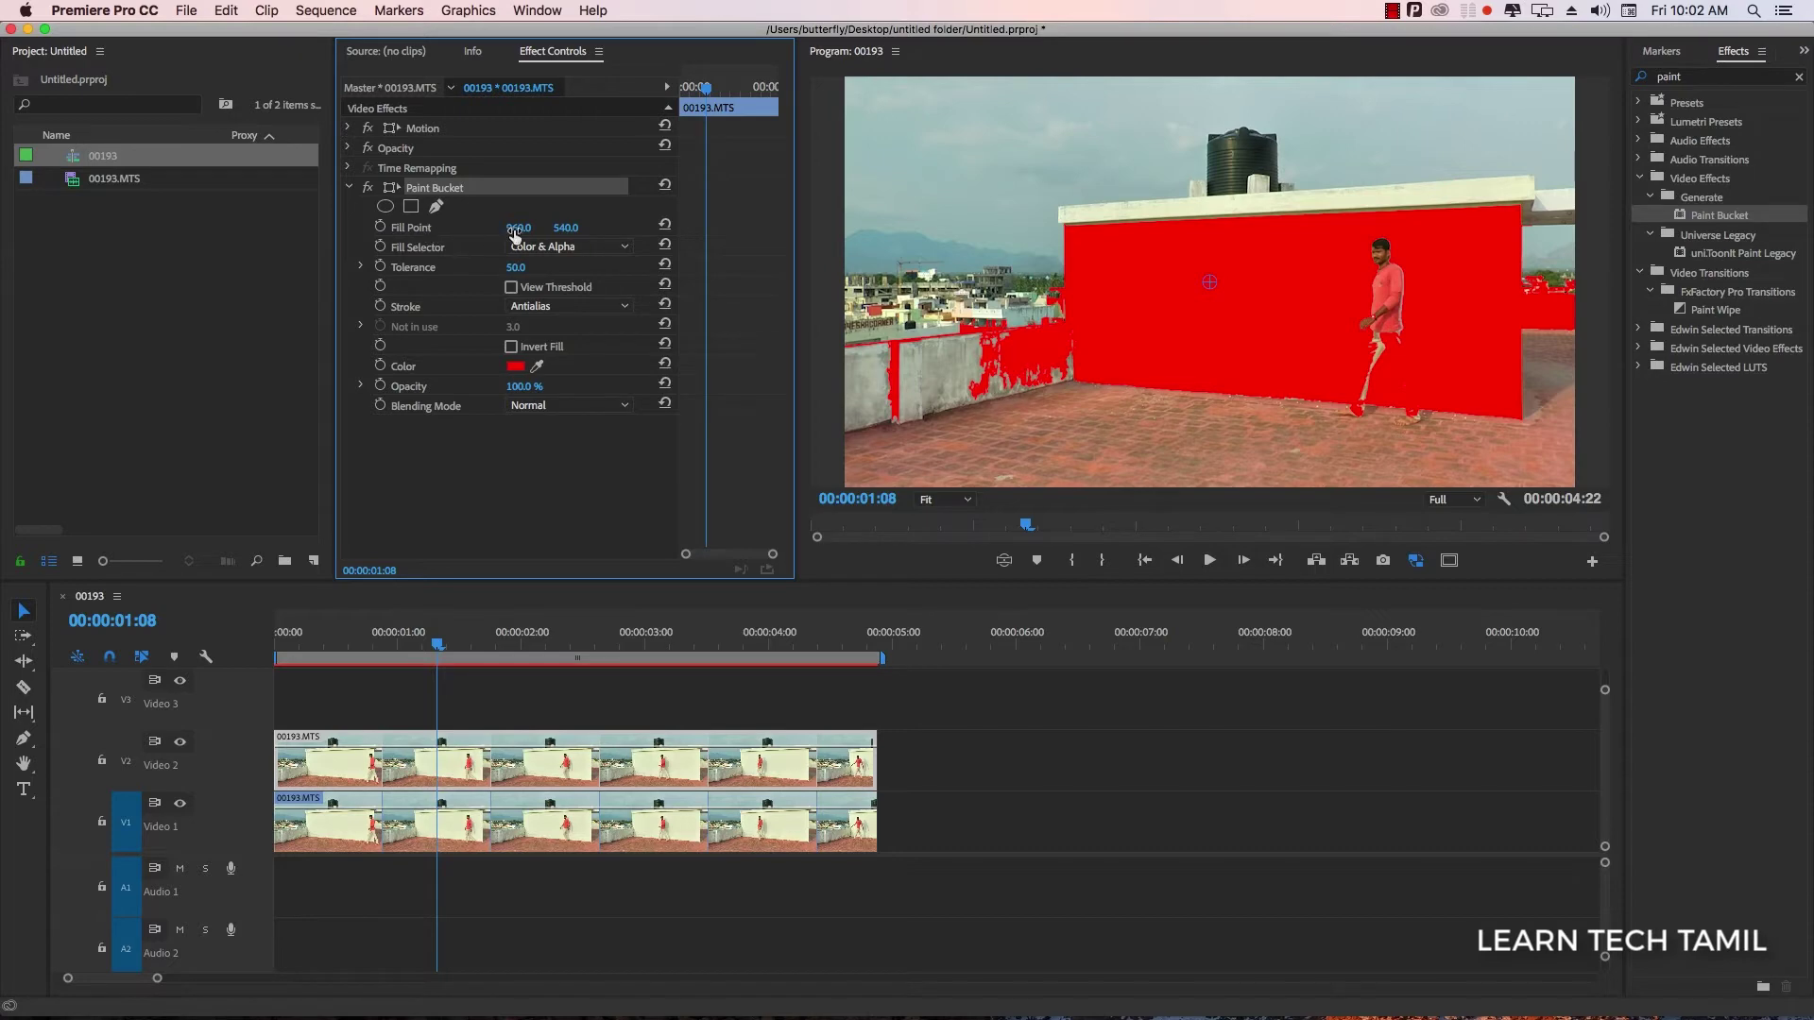
pyautogui.moveTo(518, 228); pyautogui.dragTo(586, 228)
pyautogui.moveTo(1235, 283)
pyautogui.mouseDown()
pyautogui.moveTo(1218, 314)
pyautogui.moveTo(940, 375)
pyautogui.moveTo(893, 302)
pyautogui.moveTo(1016, 170)
pyautogui.moveTo(1433, 138)
pyautogui.moveTo(1212, 168)
pyautogui.moveTo(1242, 171)
pyautogui.moveTo(1077, 225)
pyautogui.moveTo(1057, 295)
pyautogui.moveTo(958, 359)
pyautogui.moveTo(979, 473)
pyautogui.moveTo(1202, 302)
pyautogui.moveTo(1110, 183)
pyautogui.moveTo(1133, 344)
pyautogui.moveTo(976, 186)
pyautogui.mouseUp()
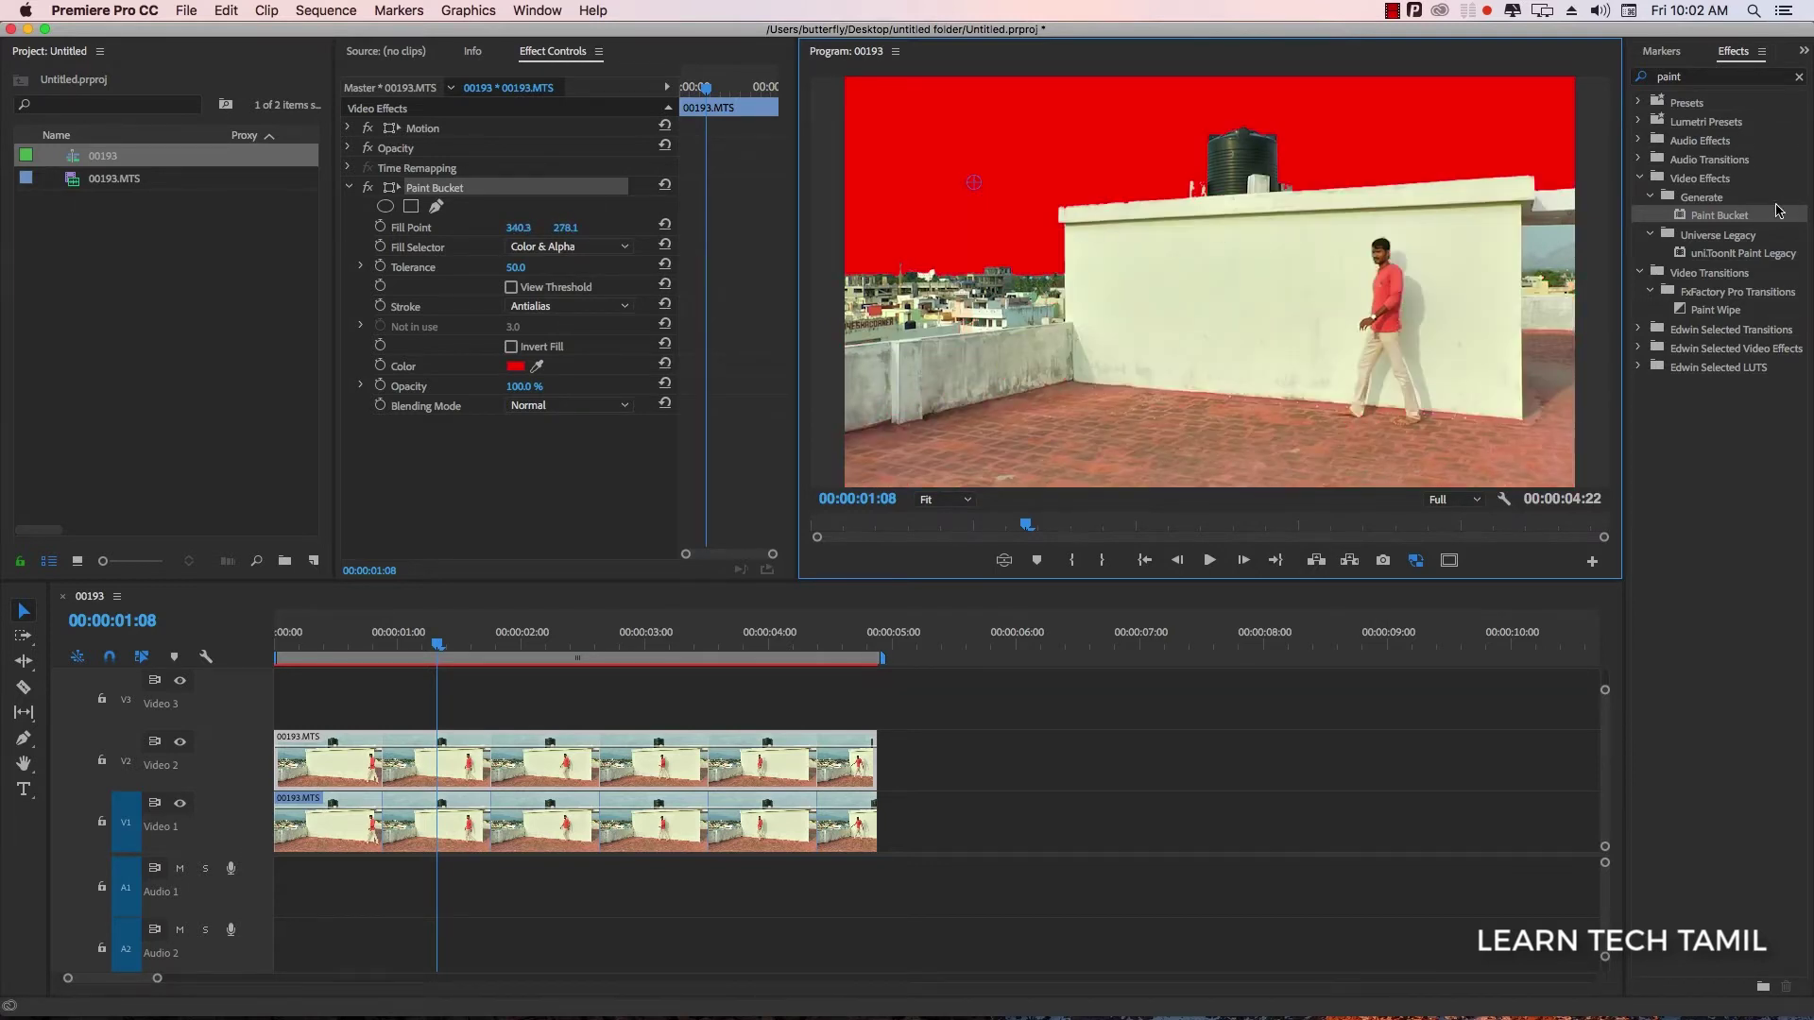
pyautogui.moveTo(978, 185)
pyautogui.mouseDown()
pyautogui.moveTo(1059, 193)
pyautogui.moveTo(1242, 300)
pyautogui.mouseUp()
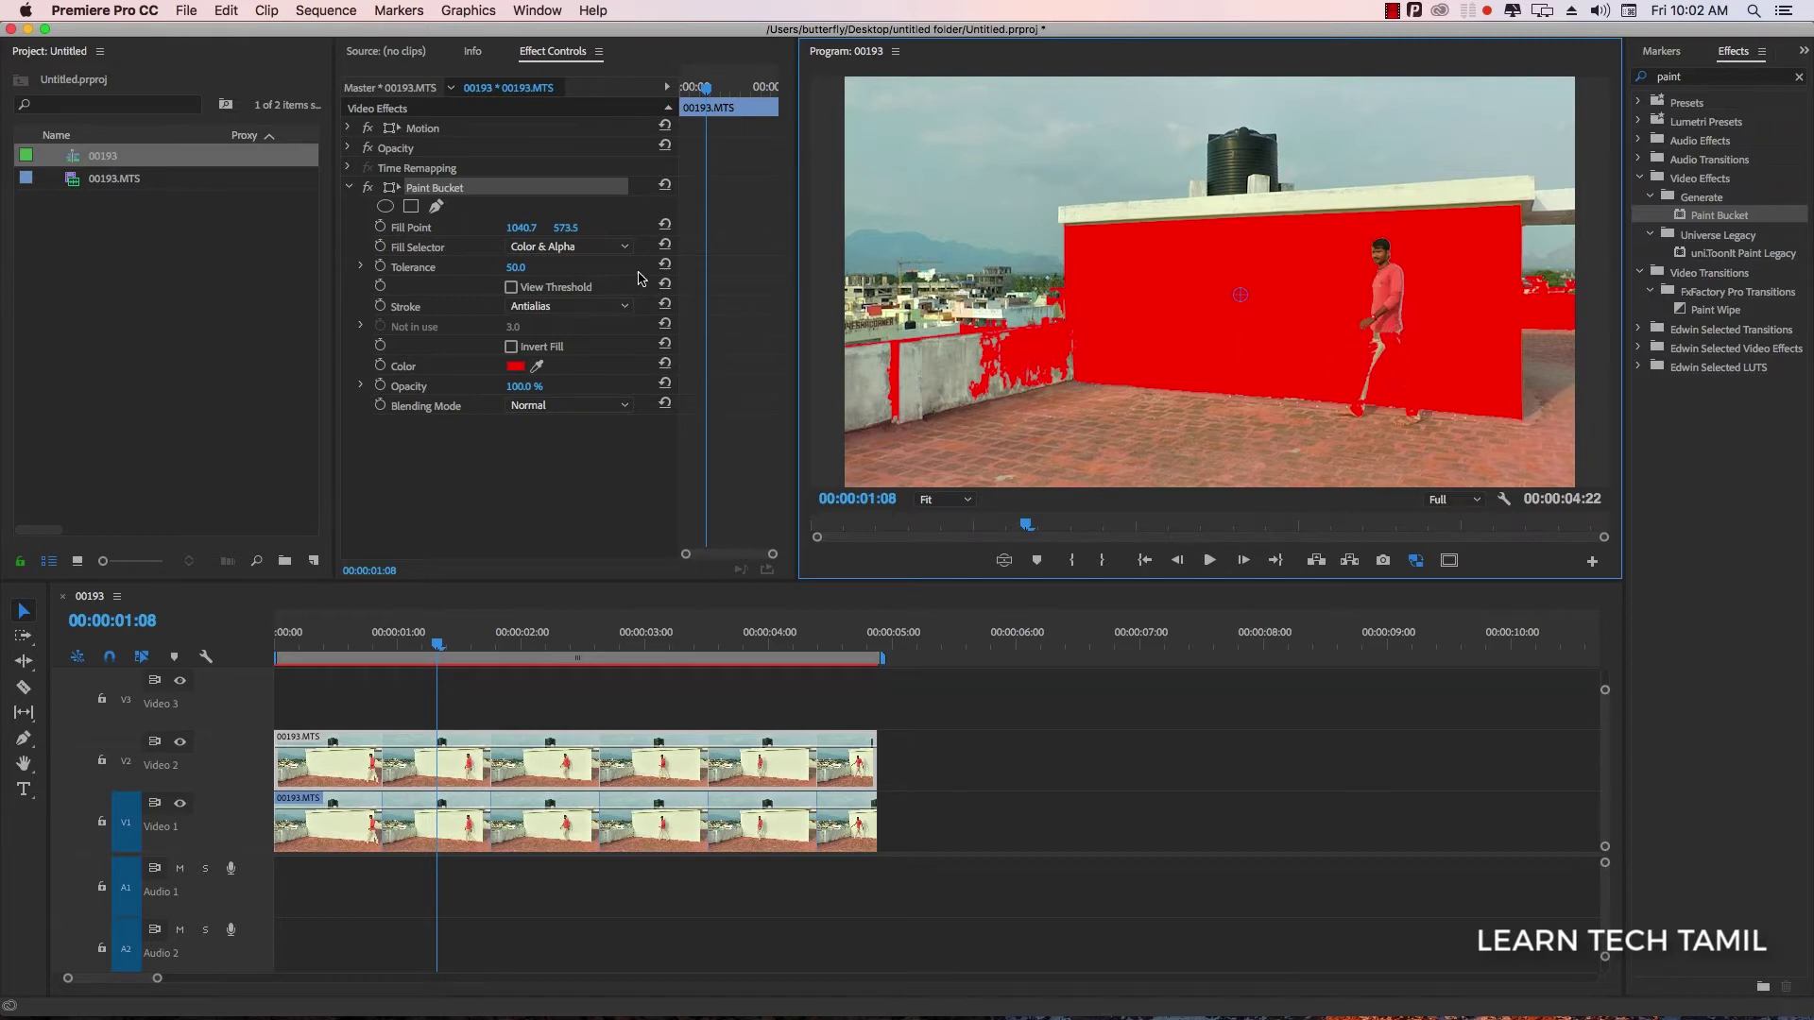
# Set the Paint Bucket tolerance to 18 and its blending mode to Stencil Alpha
pyautogui.click(503, 275)
pyautogui.moveTo(514, 268)
pyautogui.mouseDown()
pyautogui.moveTo(588, 268)
pyautogui.moveTo(483, 267)
pyautogui.mouseUp()
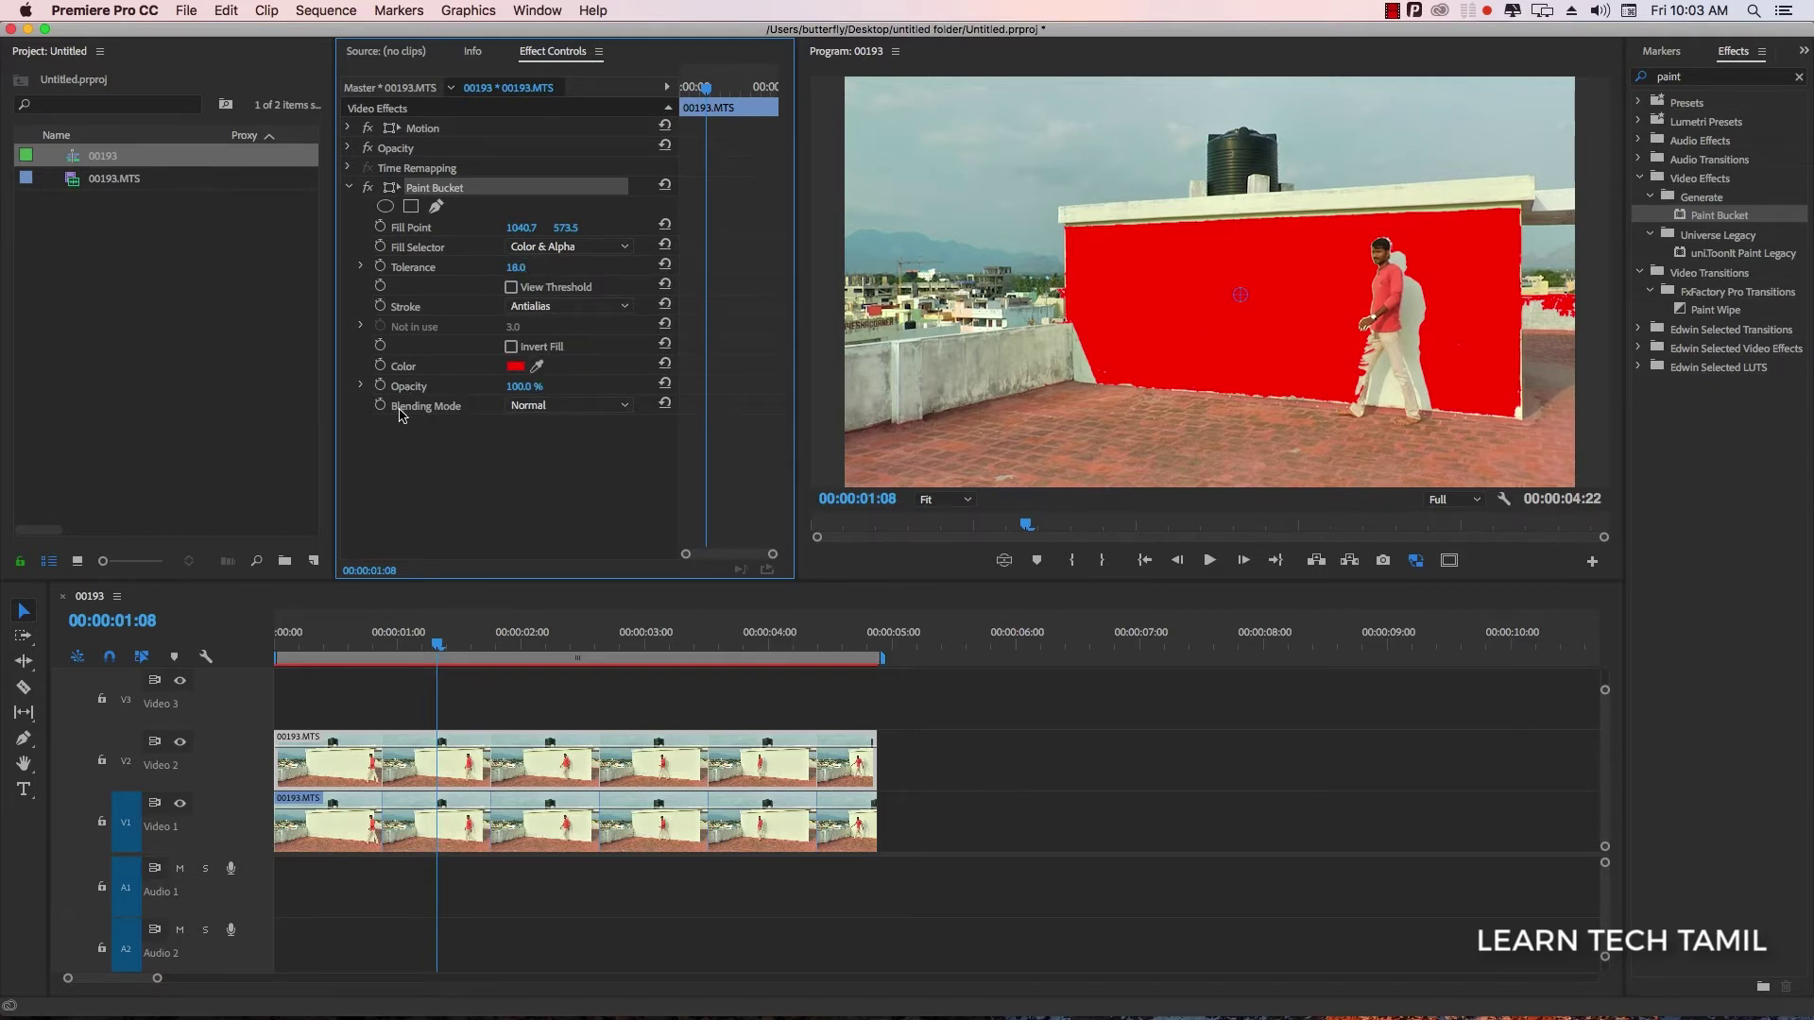
pyautogui.click(581, 406)
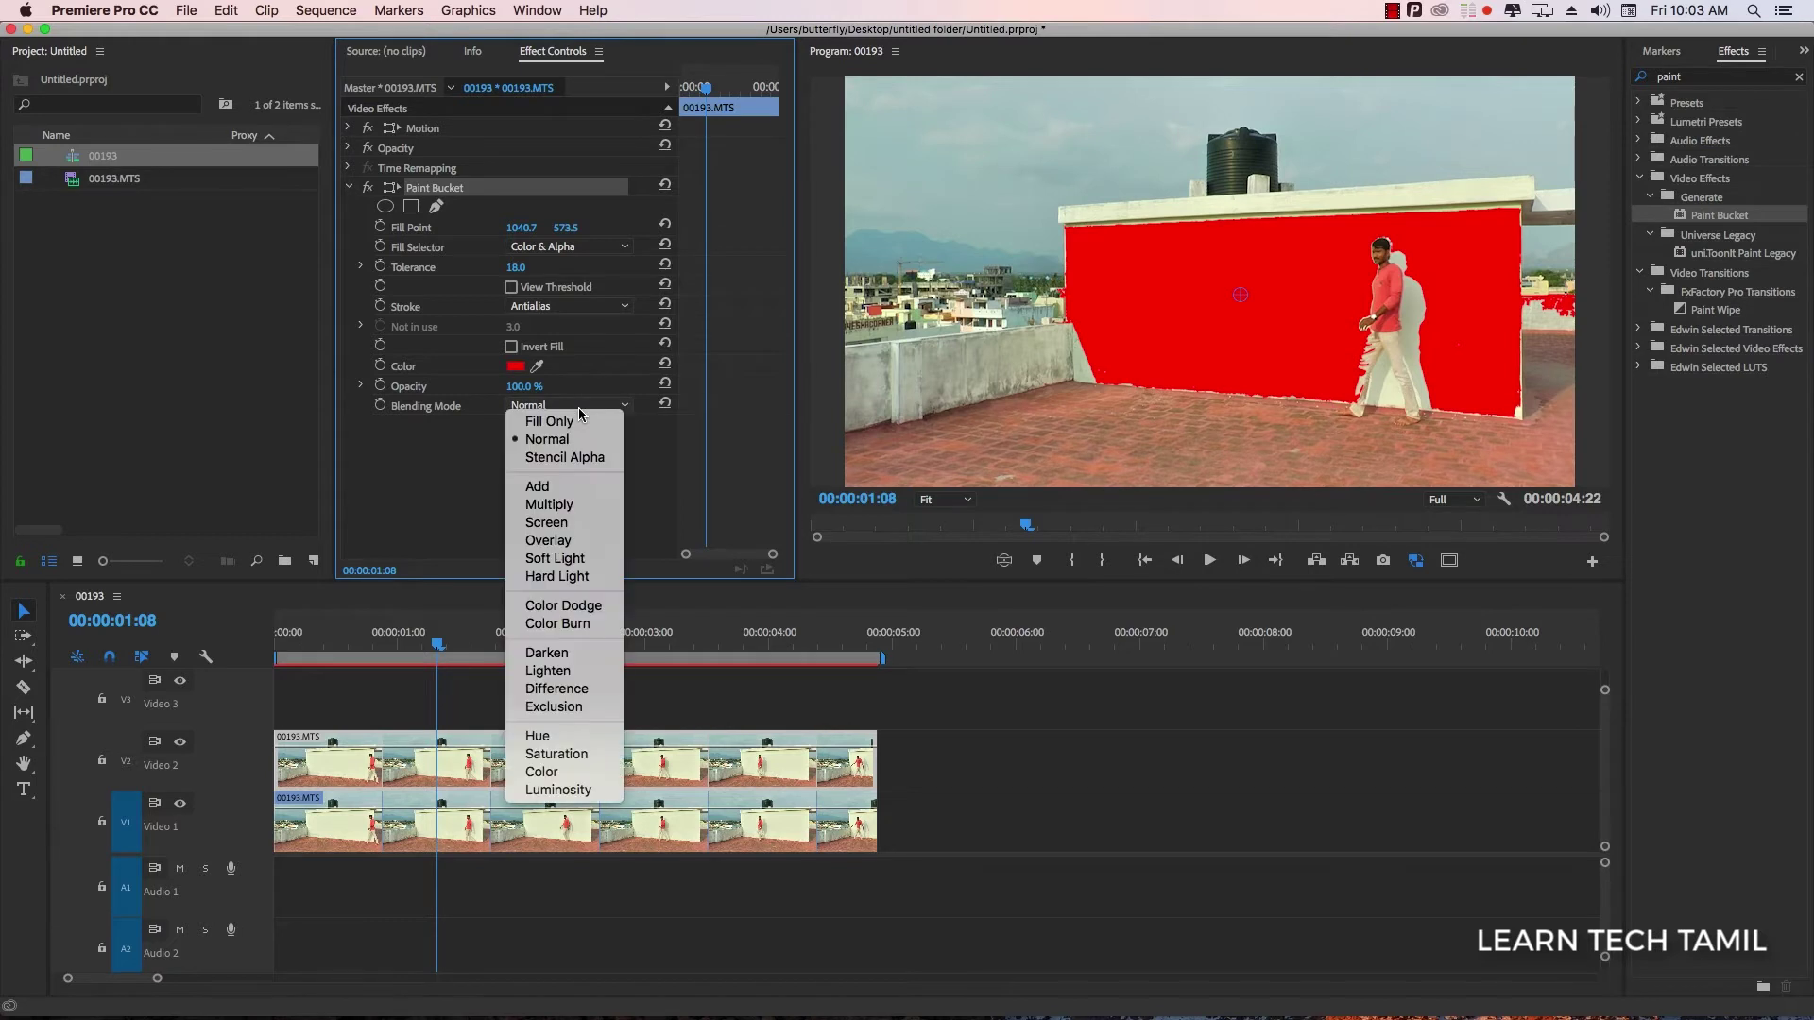
pyautogui.click(564, 458)
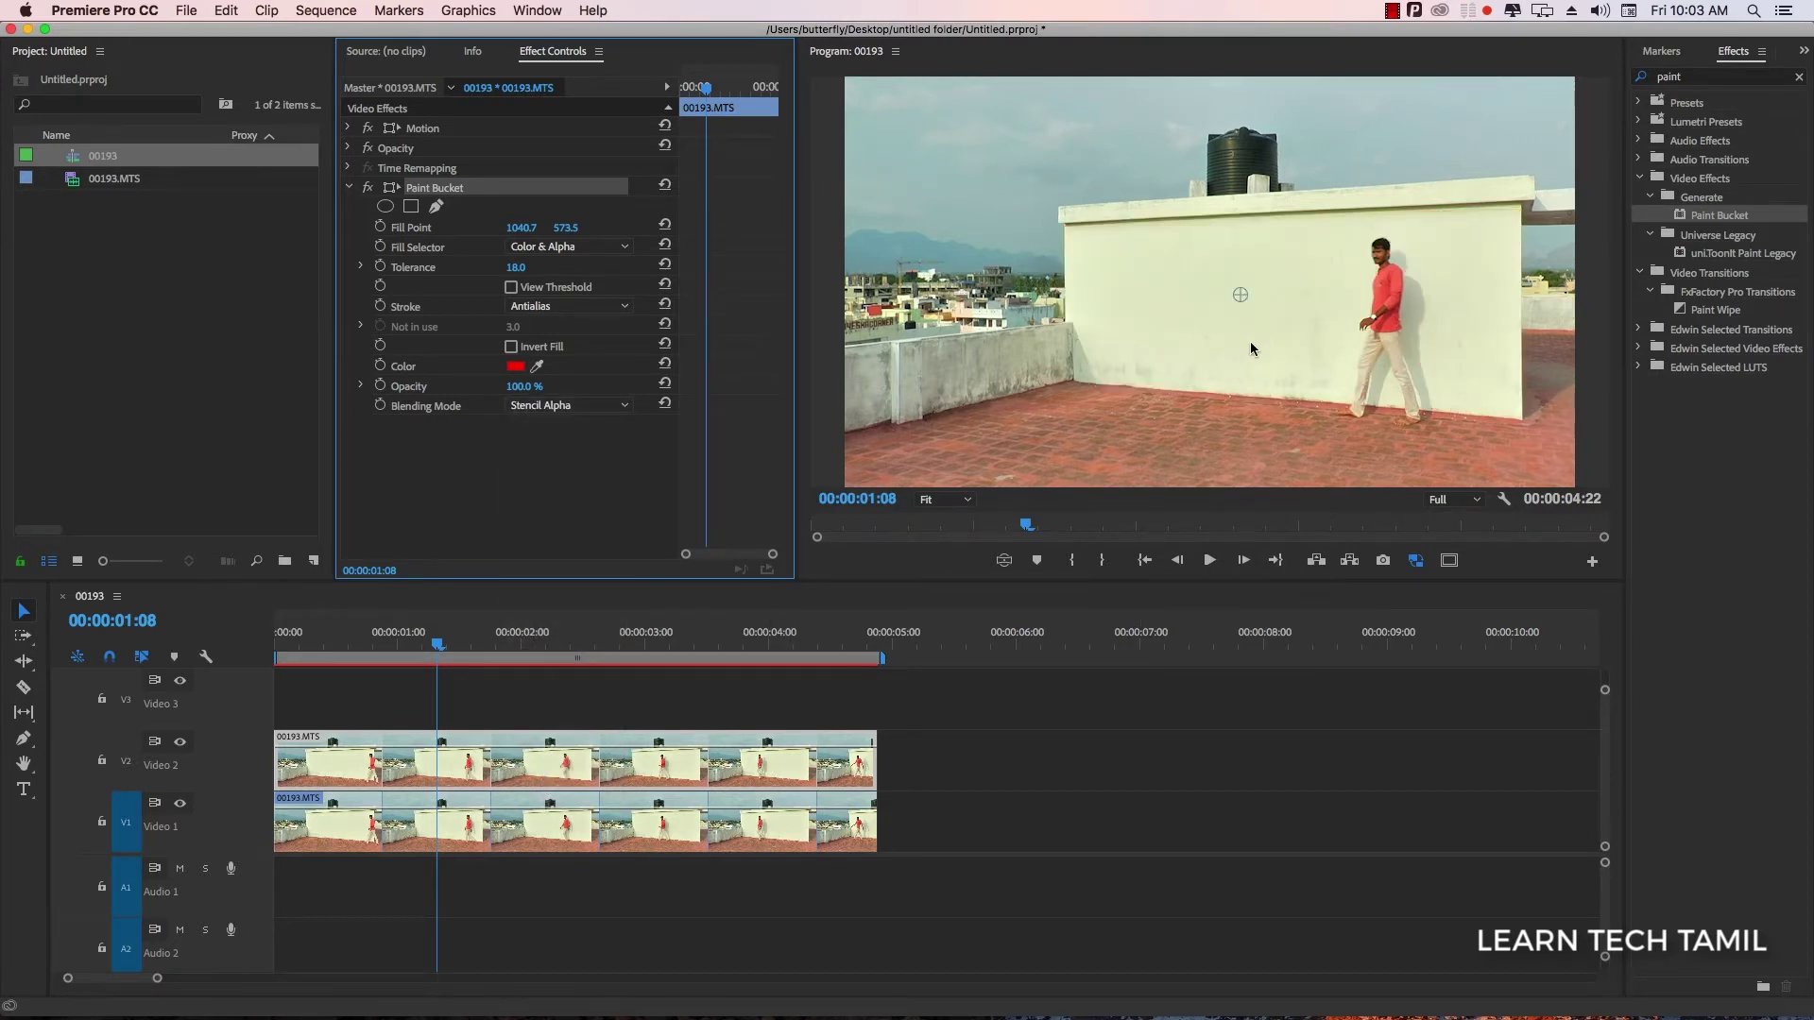
# Check the Video 2 matte by temporarily hiding Video 1 and switching Invert Fill on and off again
pyautogui.click(481, 772)
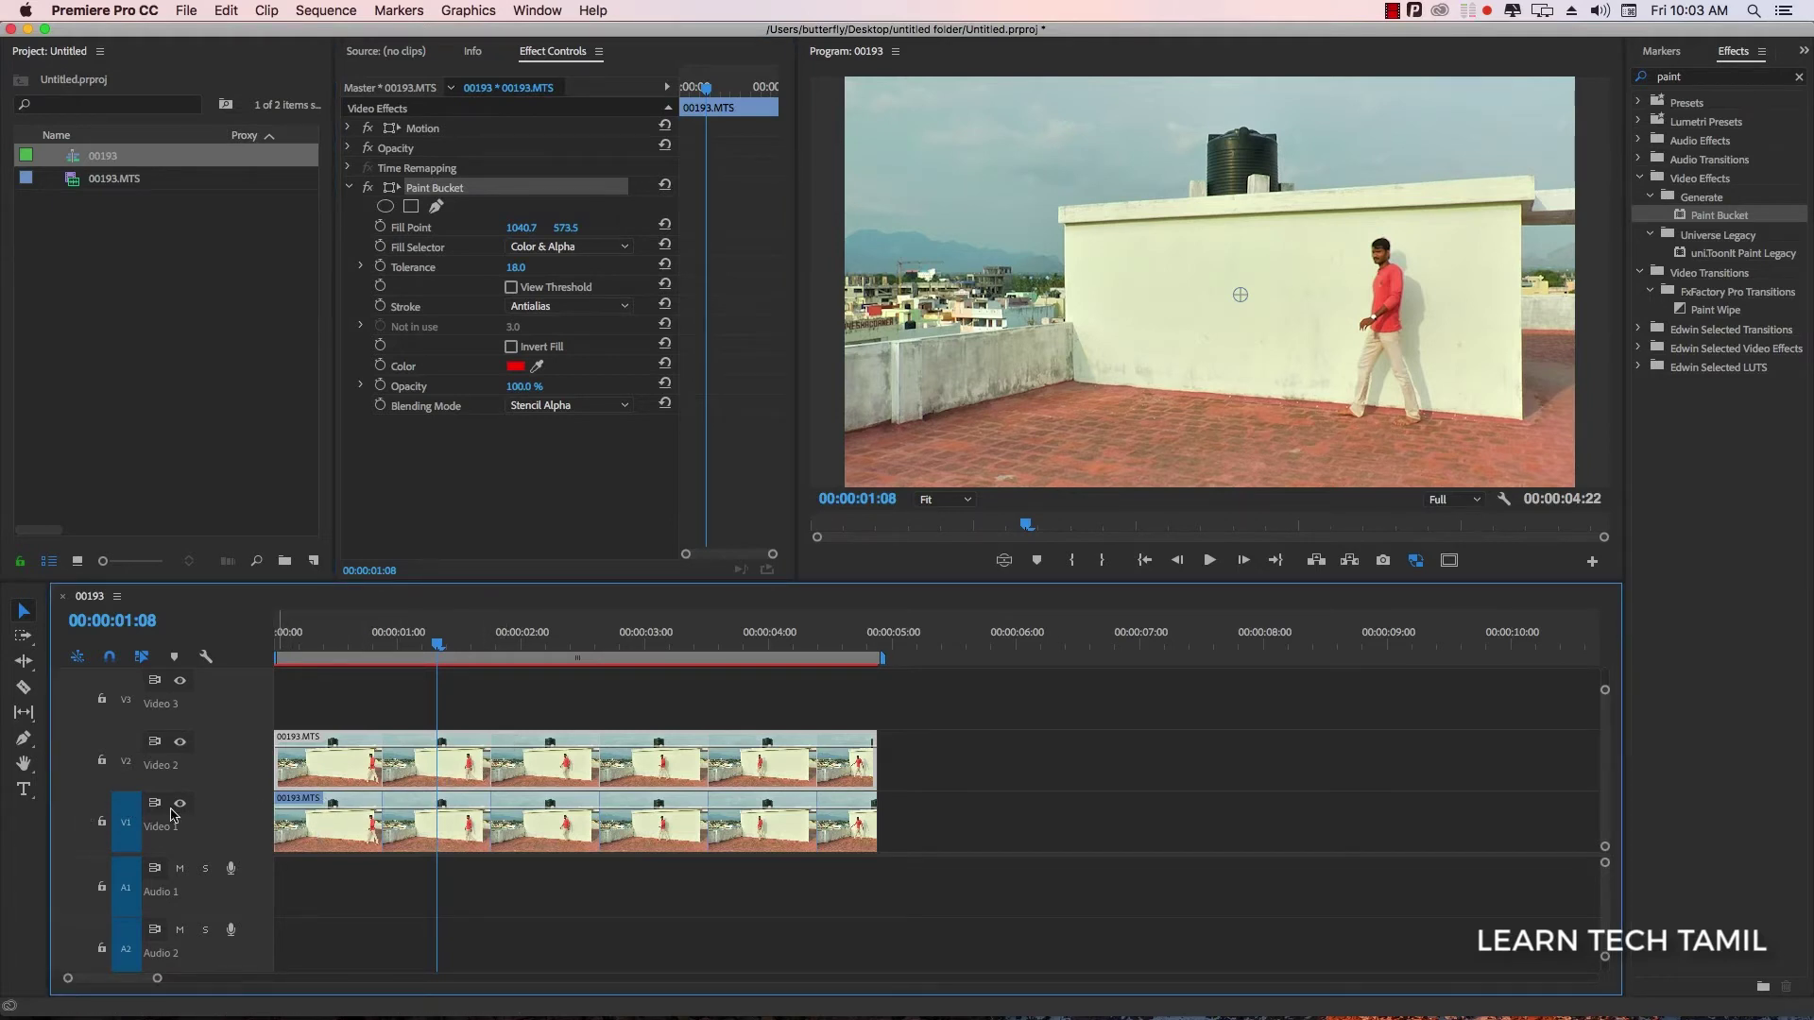
pyautogui.click(182, 805)
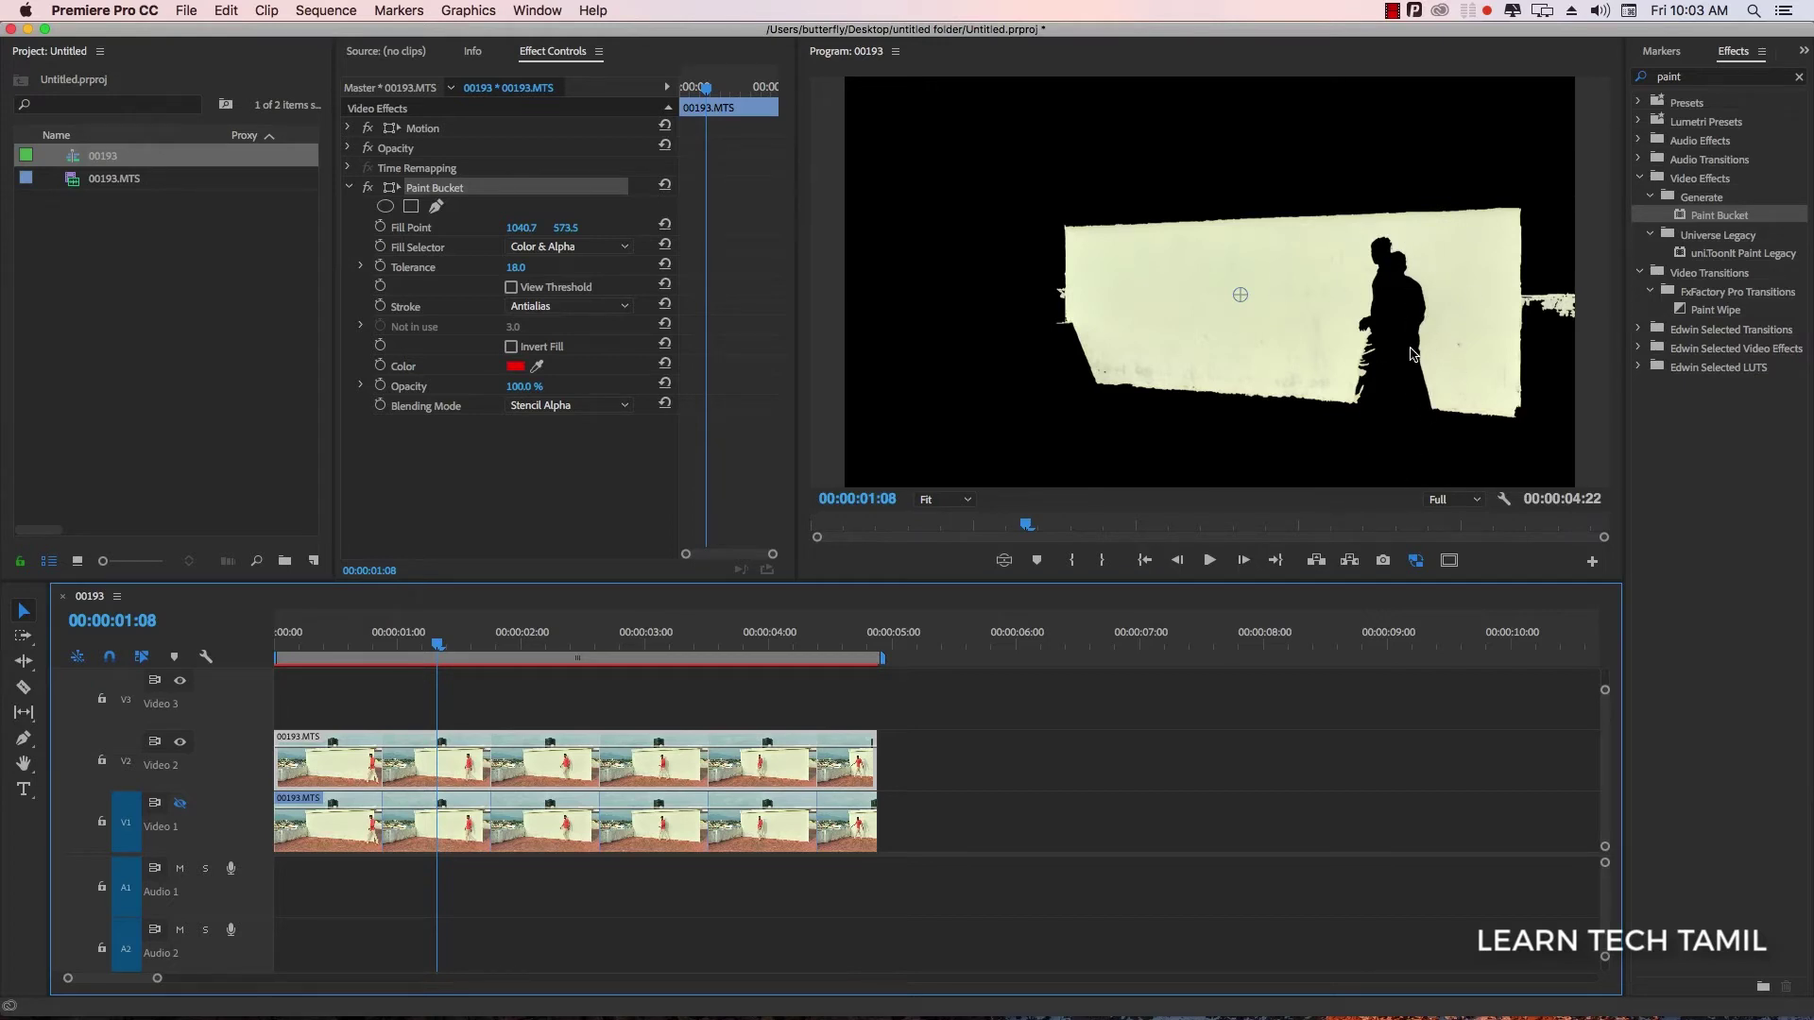
pyautogui.click(511, 347)
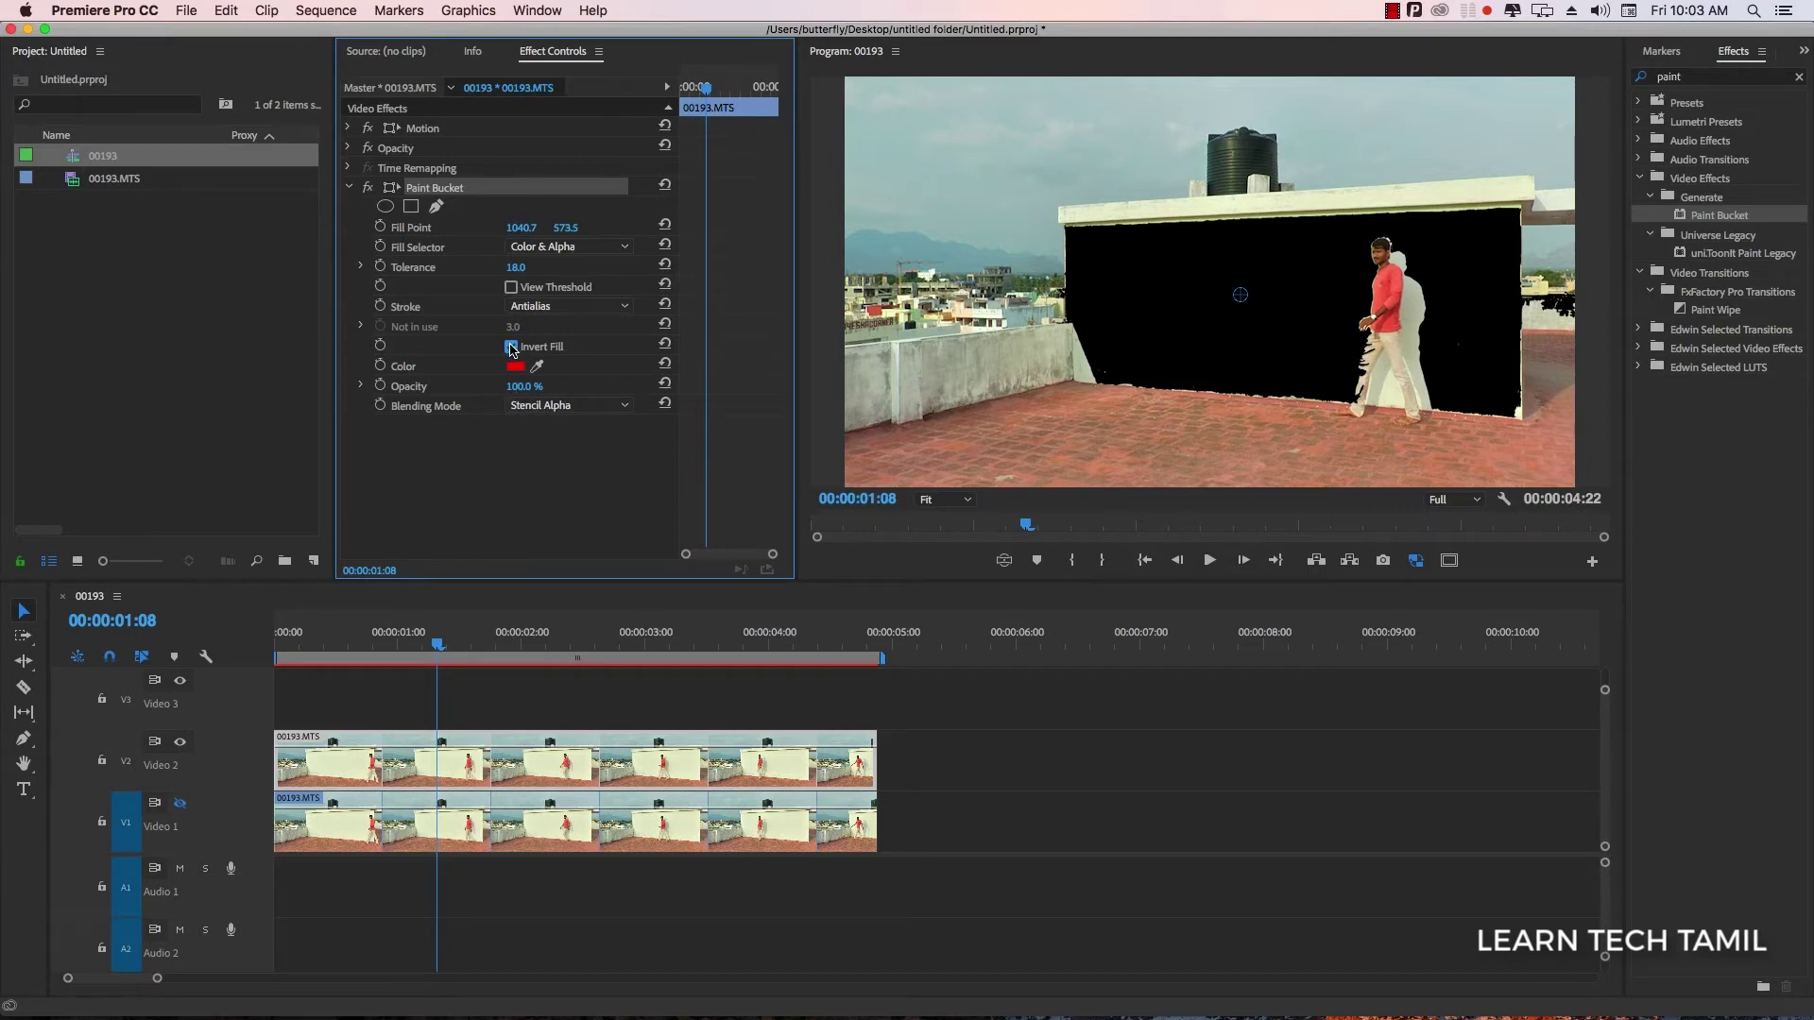
pyautogui.moveTo(459, 647)
pyautogui.mouseDown()
pyautogui.moveTo(342, 645)
pyautogui.moveTo(427, 645)
pyautogui.mouseUp()
pyautogui.click(511, 346)
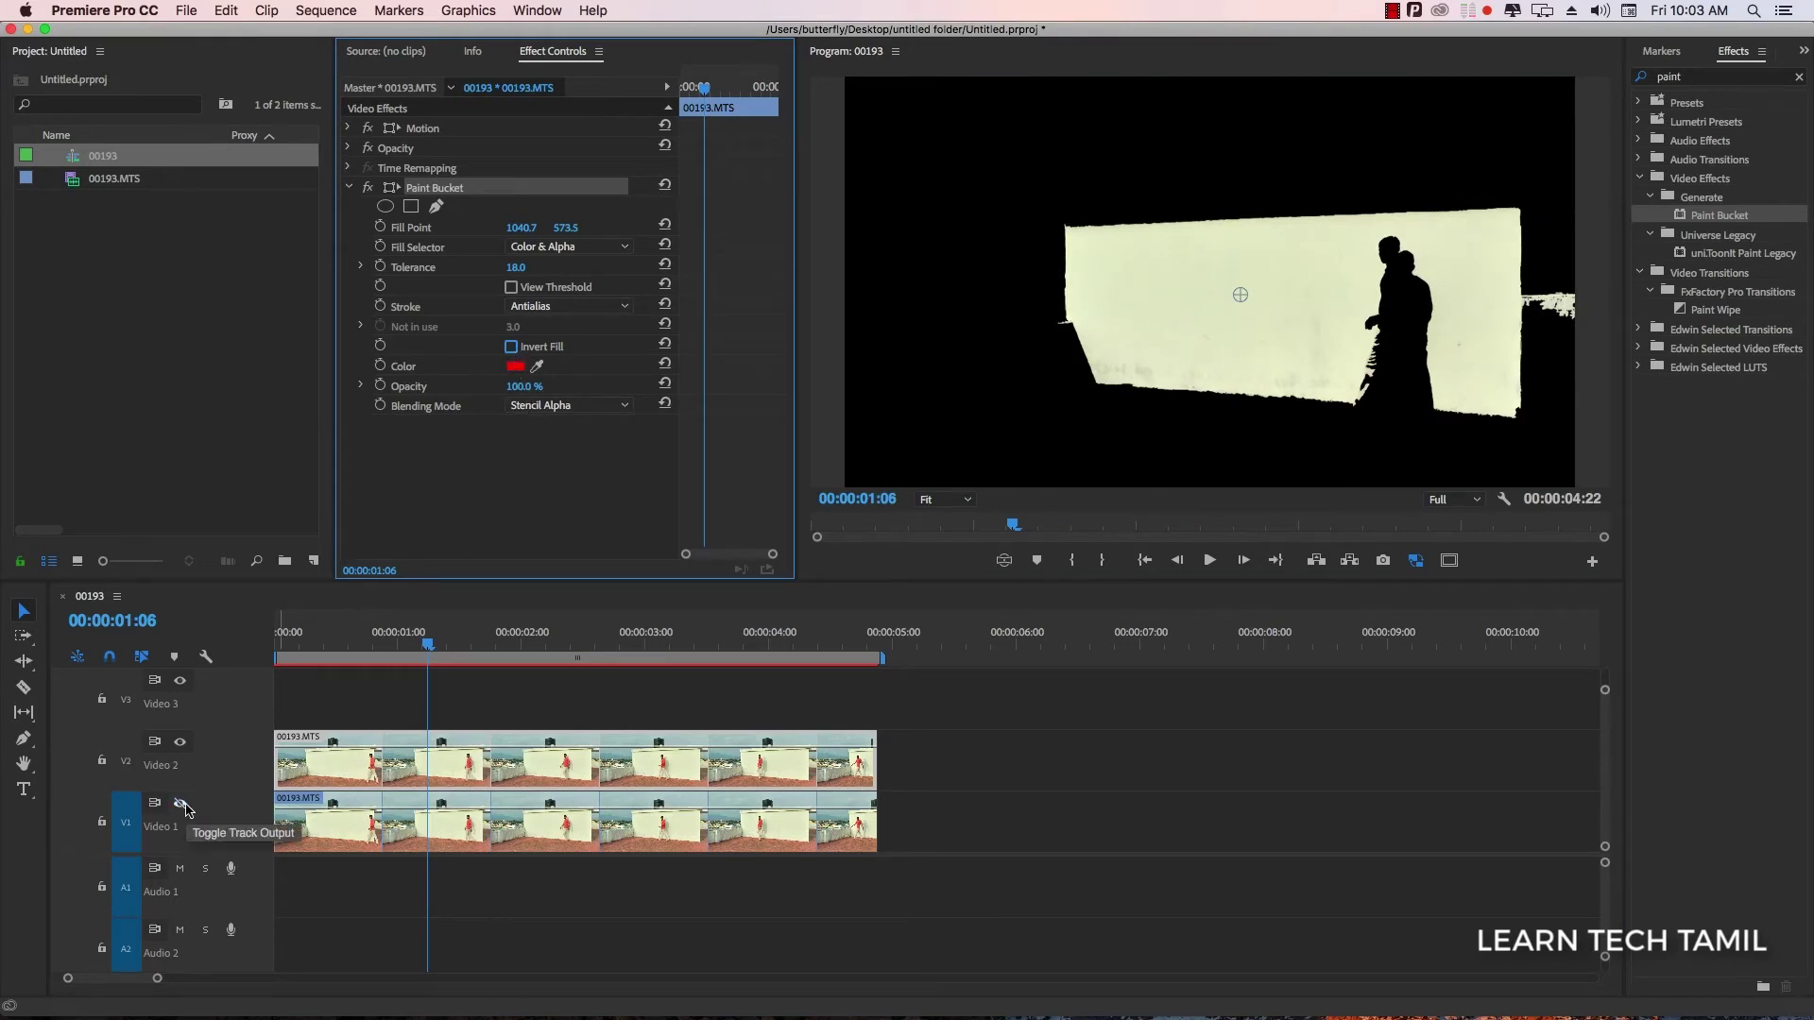
pyautogui.click(181, 804)
# Add the title "LEARN TECH TAMIL" at 00:00:00:24 and move it across the wall to about 670.6, 632.3
pyautogui.click(492, 722)
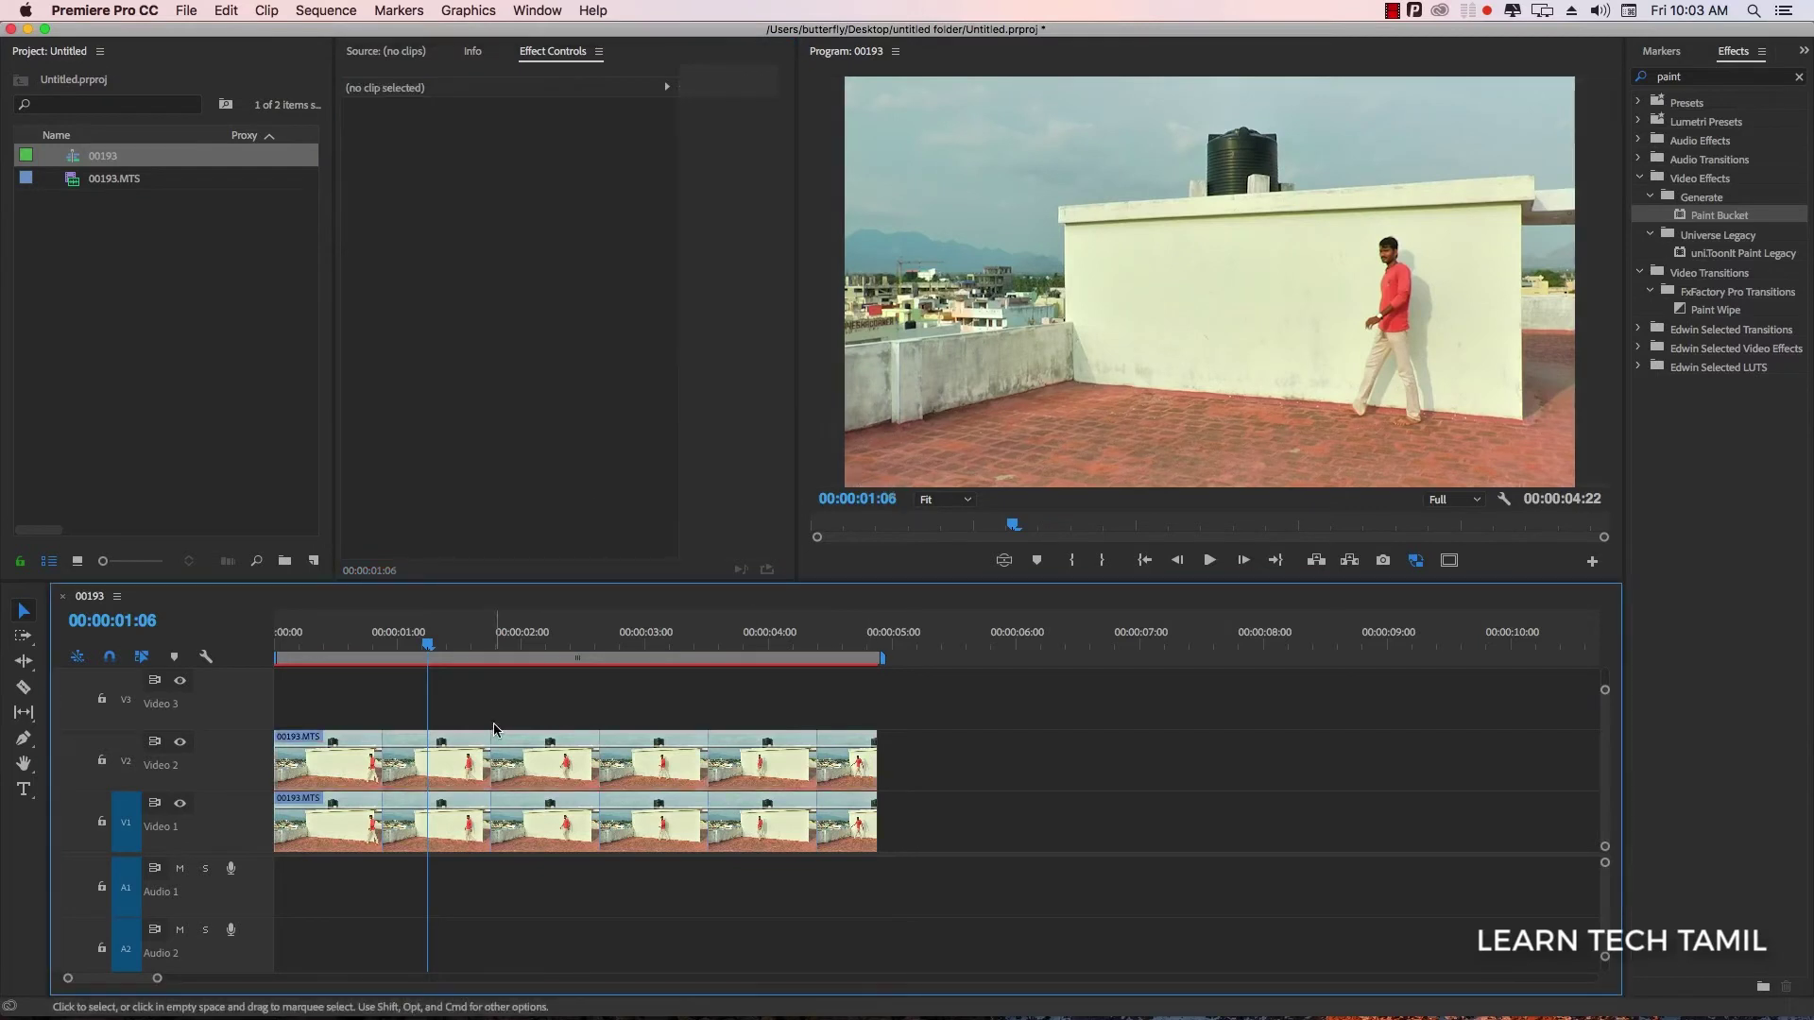
pyautogui.moveTo(430, 645); pyautogui.dragTo(393, 646)
pyautogui.click(24, 790)
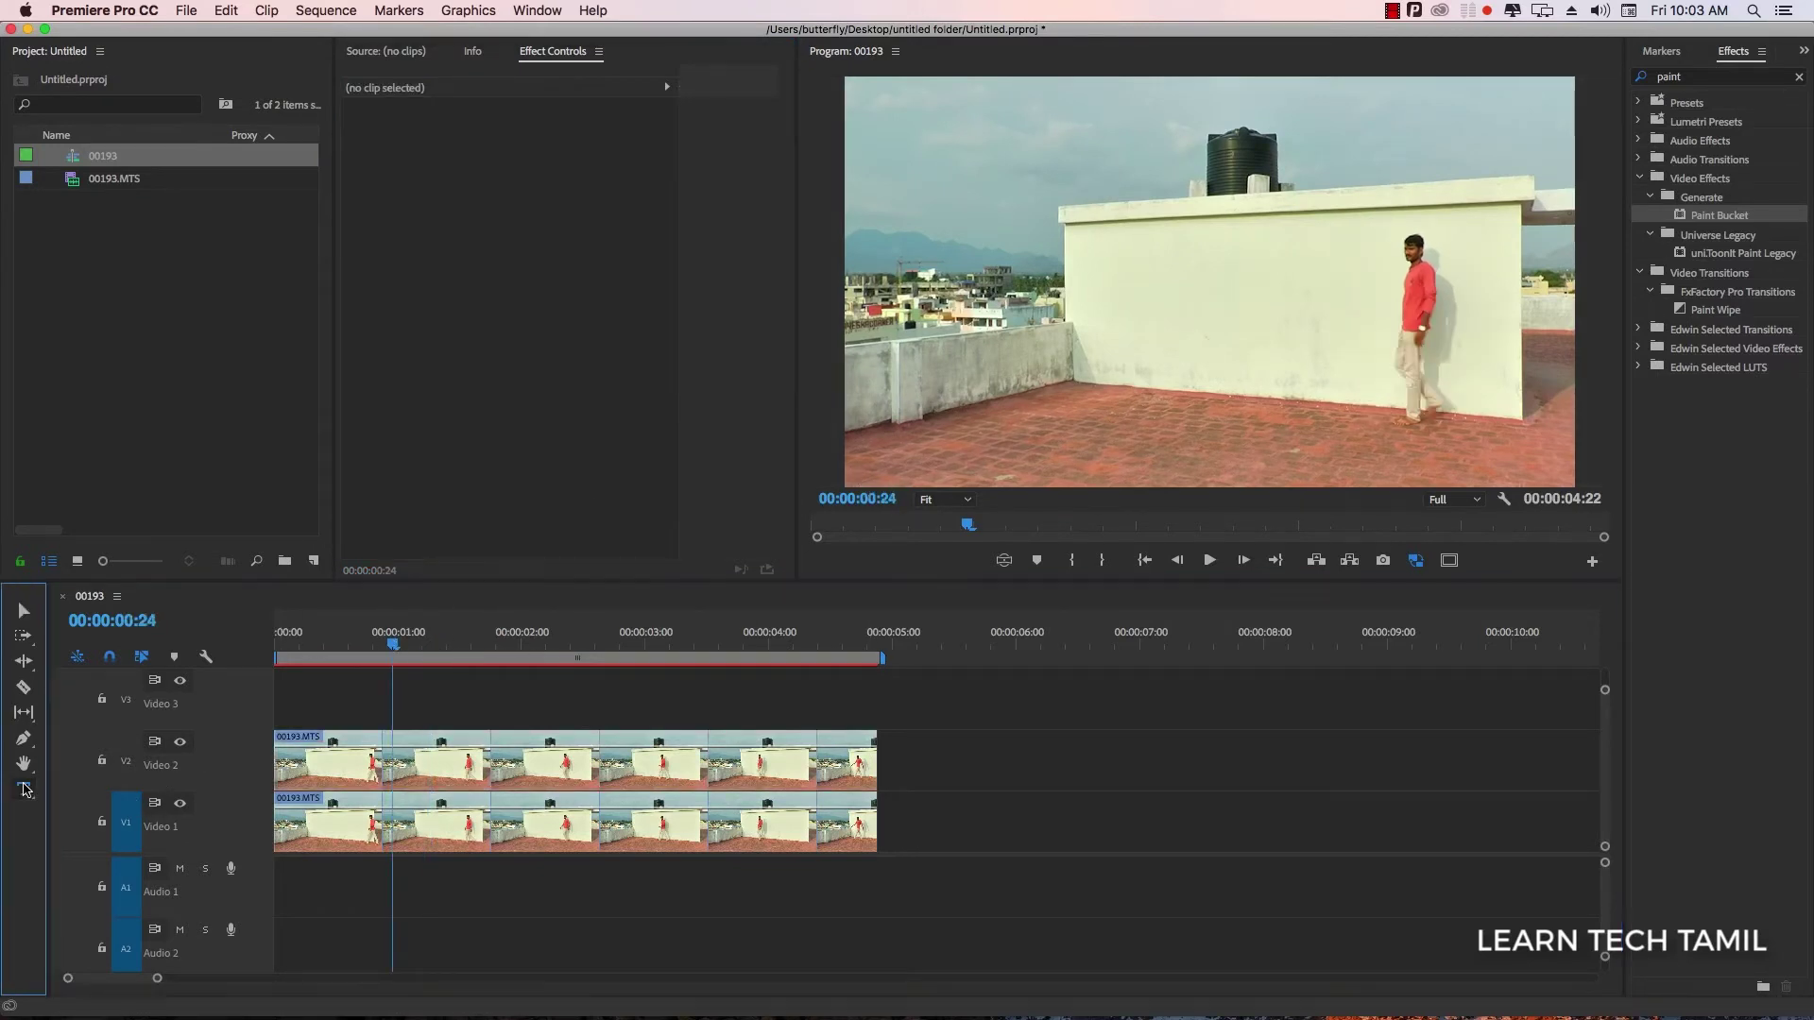
pyautogui.click(1319, 324)
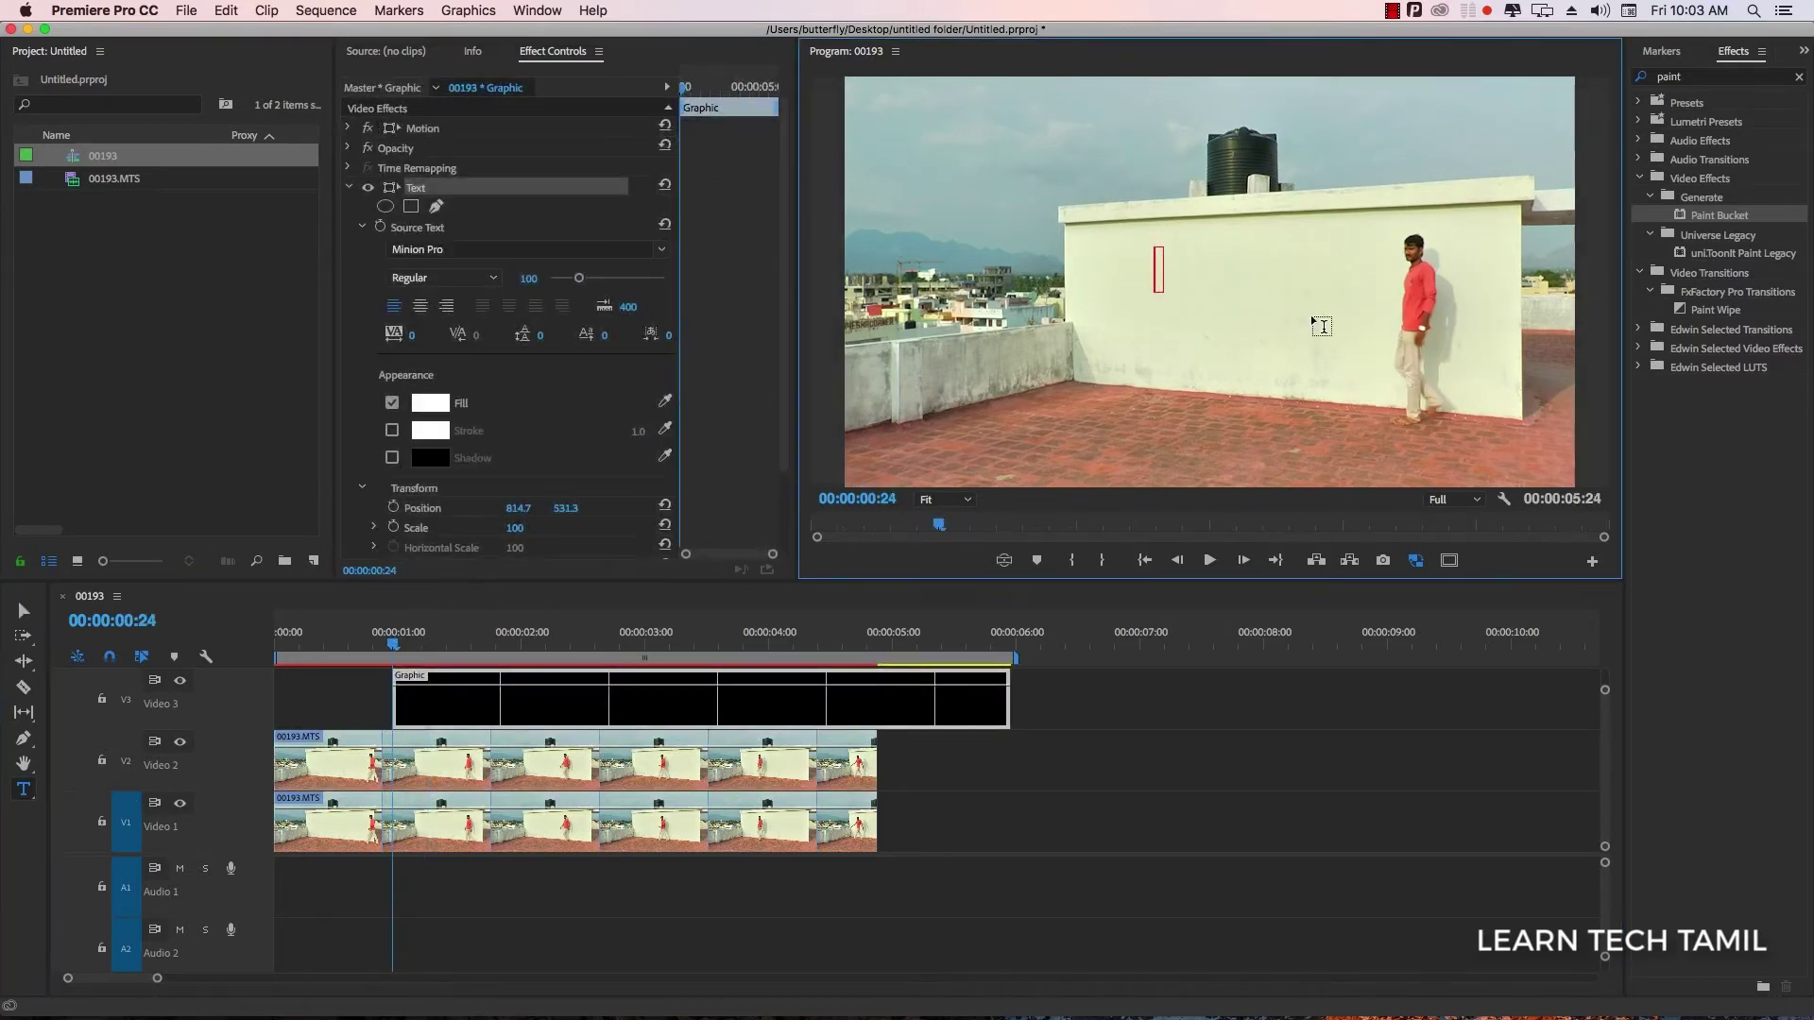
pyautogui.write('LEARN TEC')
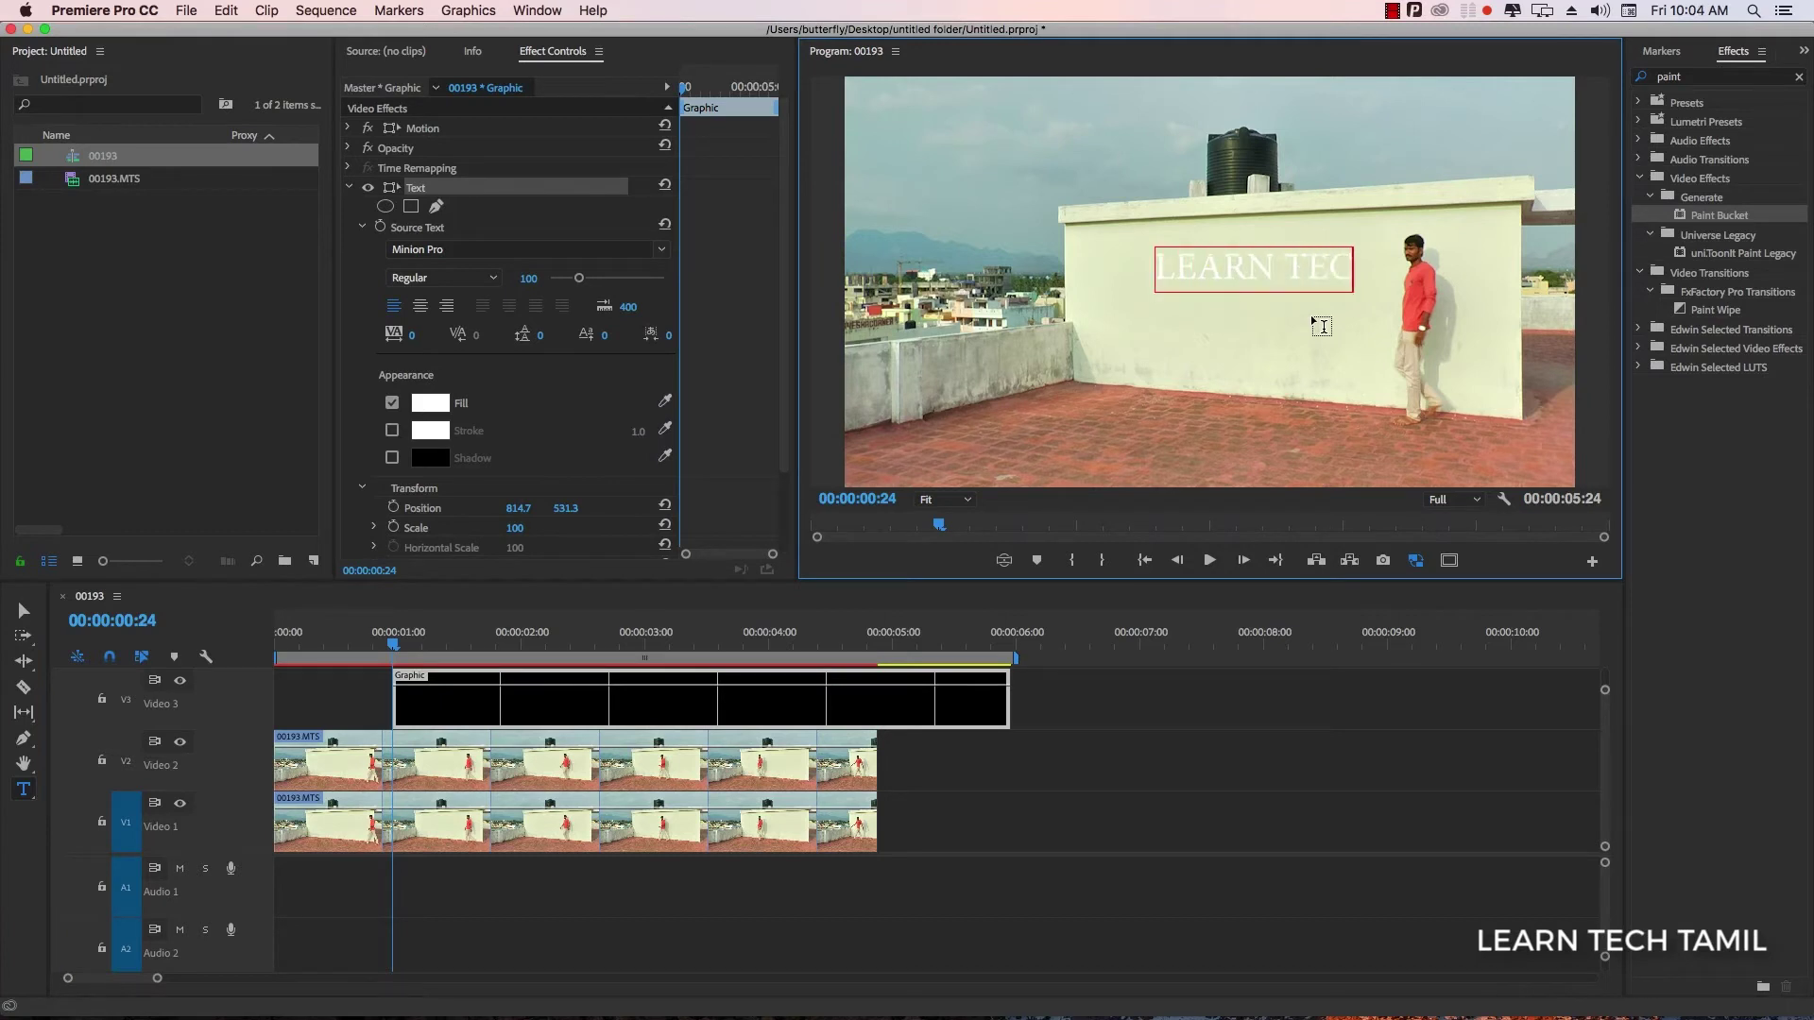
pyautogui.write('H TAMIL')
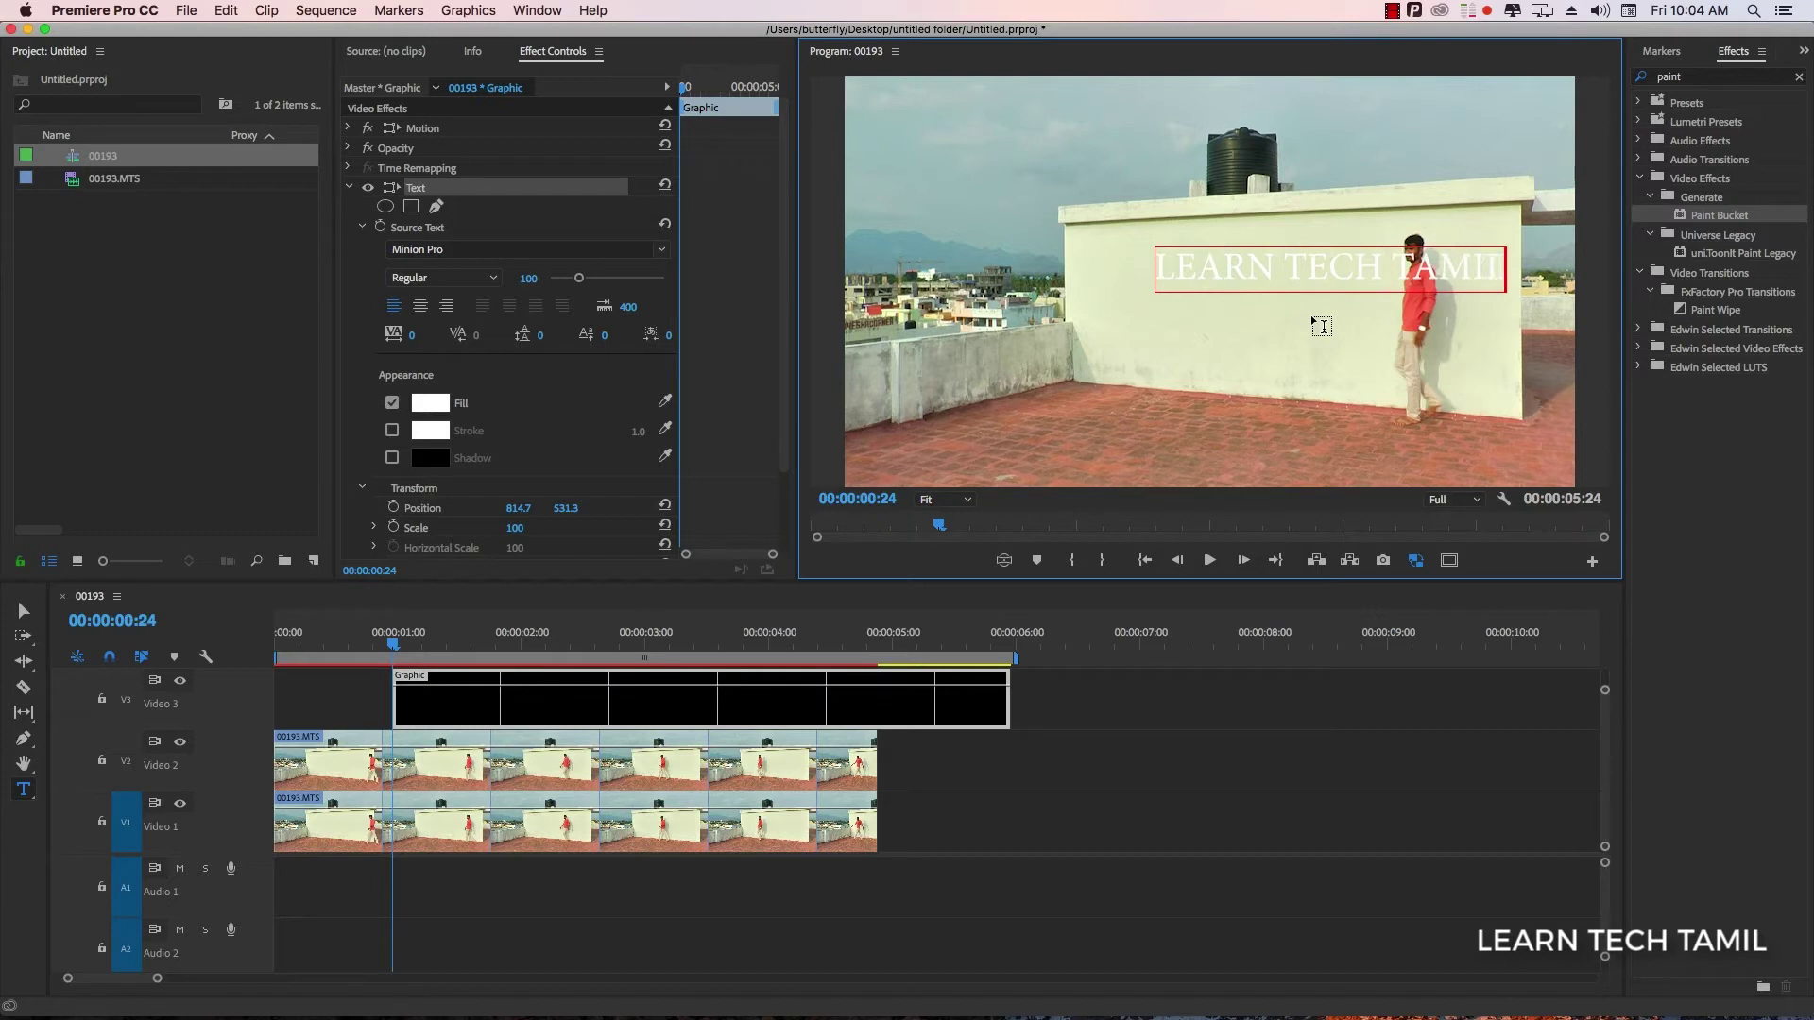
pyautogui.click(24, 611)
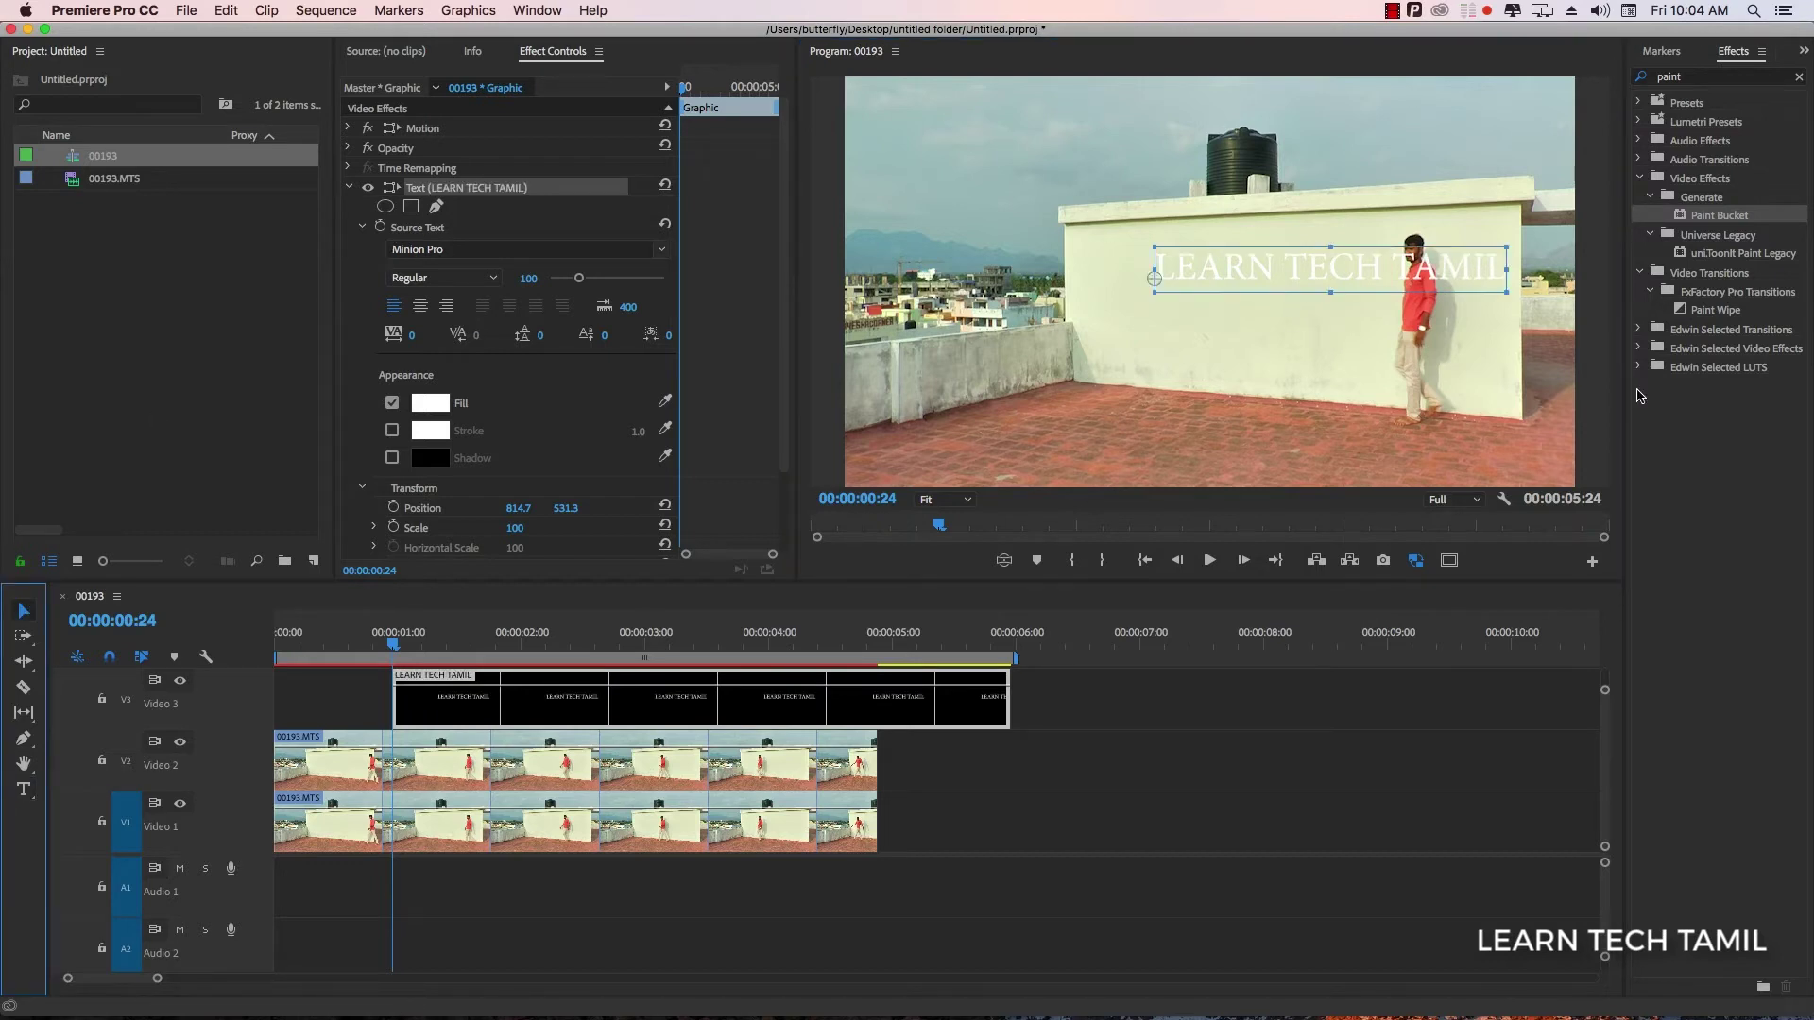
pyautogui.moveTo(1501, 276); pyautogui.dragTo(1447, 314)
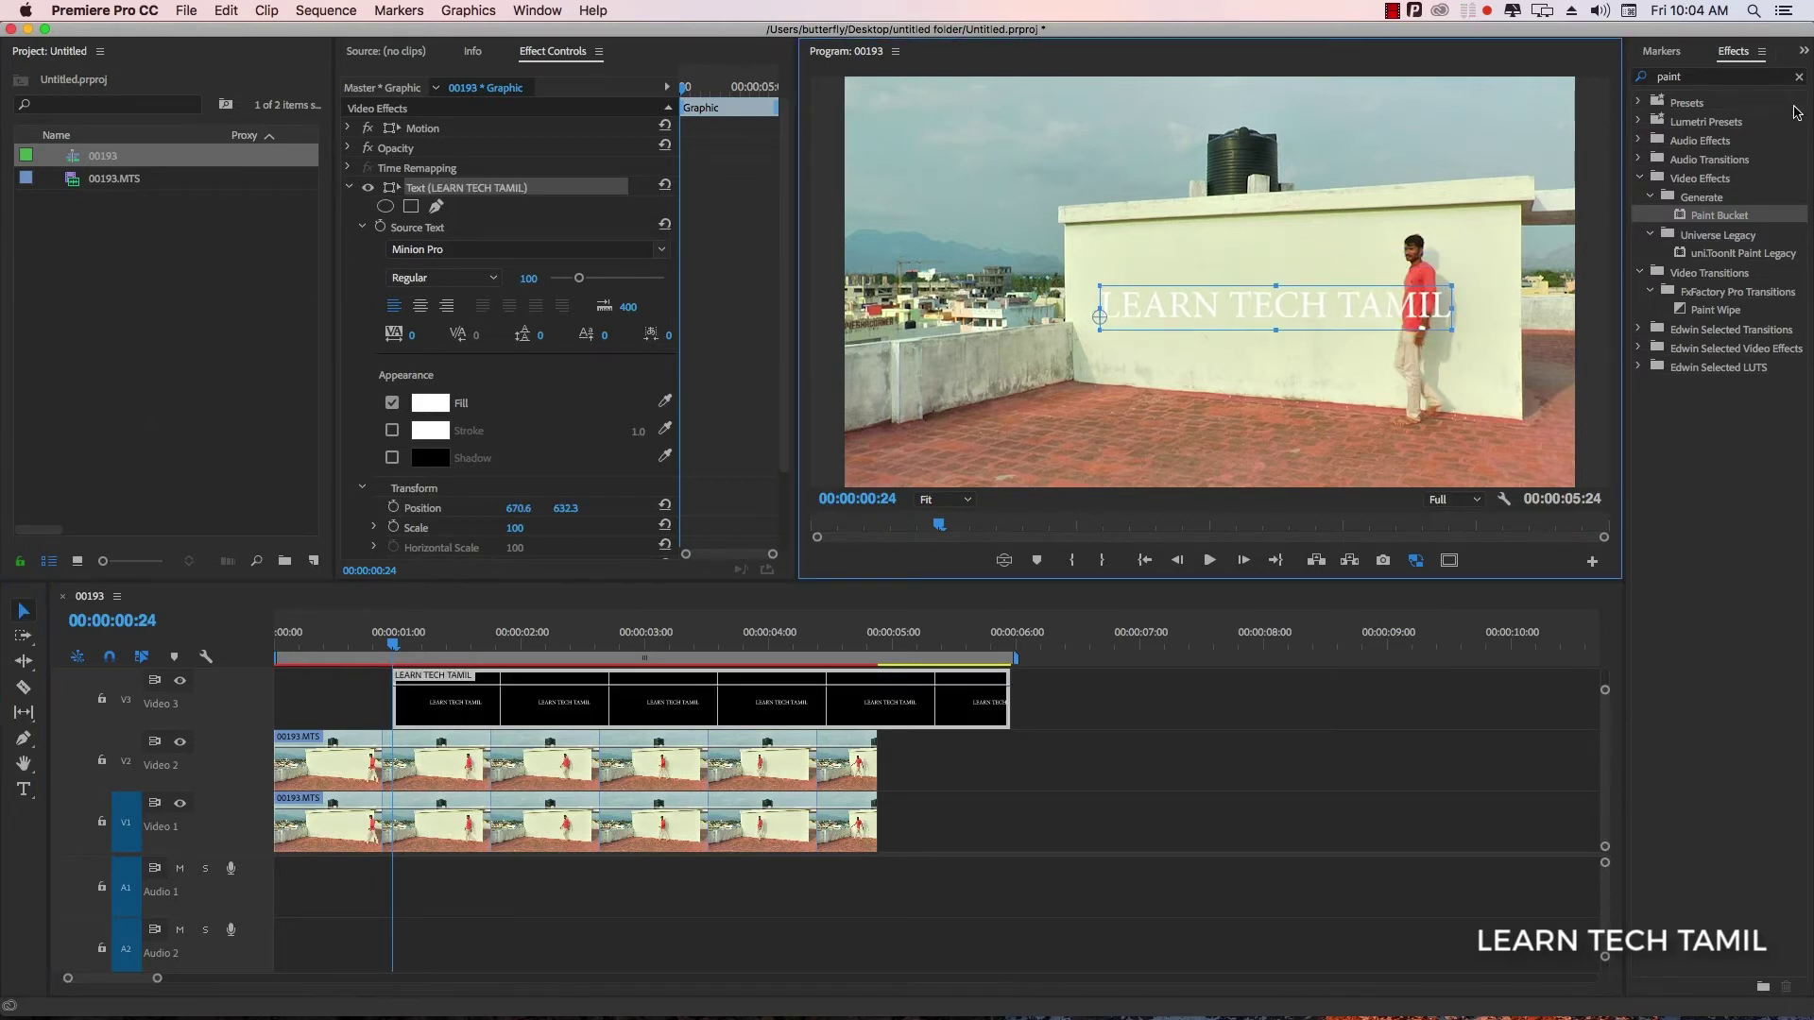
# Show the title's Essential Graphics properties with more room and set its font size to 114
pyautogui.click(1804, 51)
pyautogui.click(1767, 115)
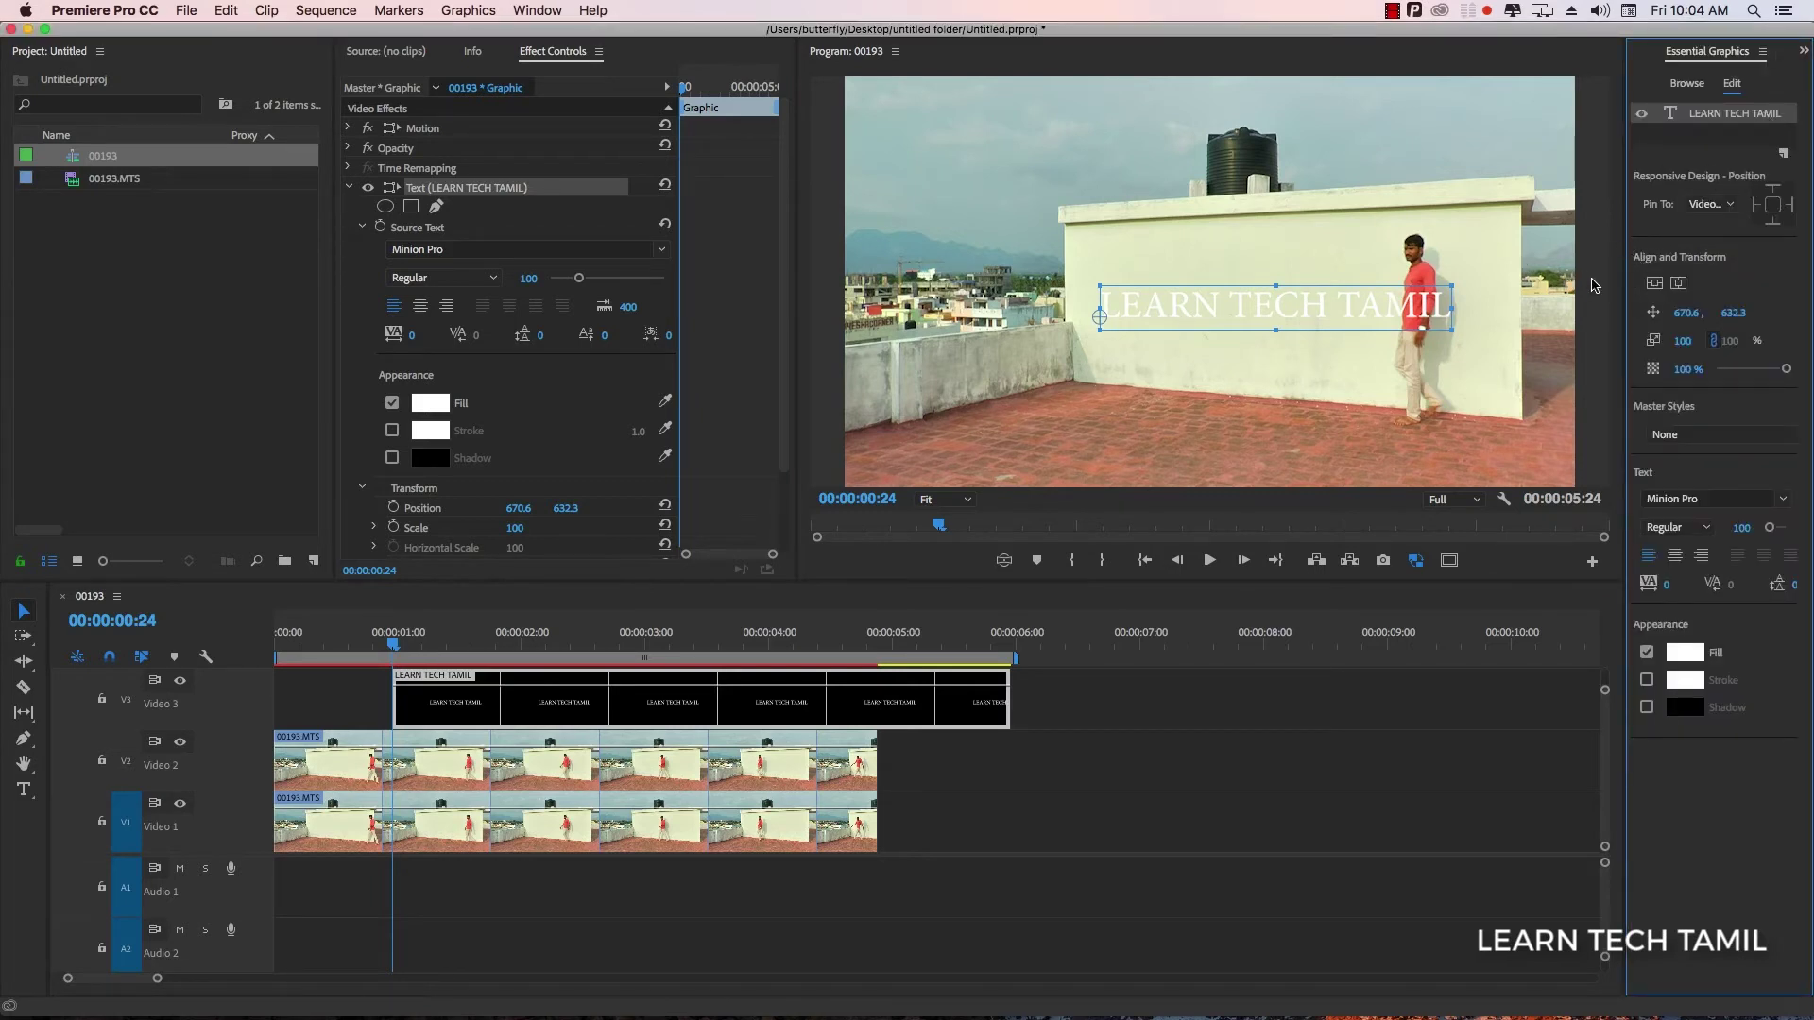
pyautogui.moveTo(1624, 292); pyautogui.dragTo(1523, 281)
pyautogui.moveTo(1714, 527); pyautogui.dragTo(1716, 529)
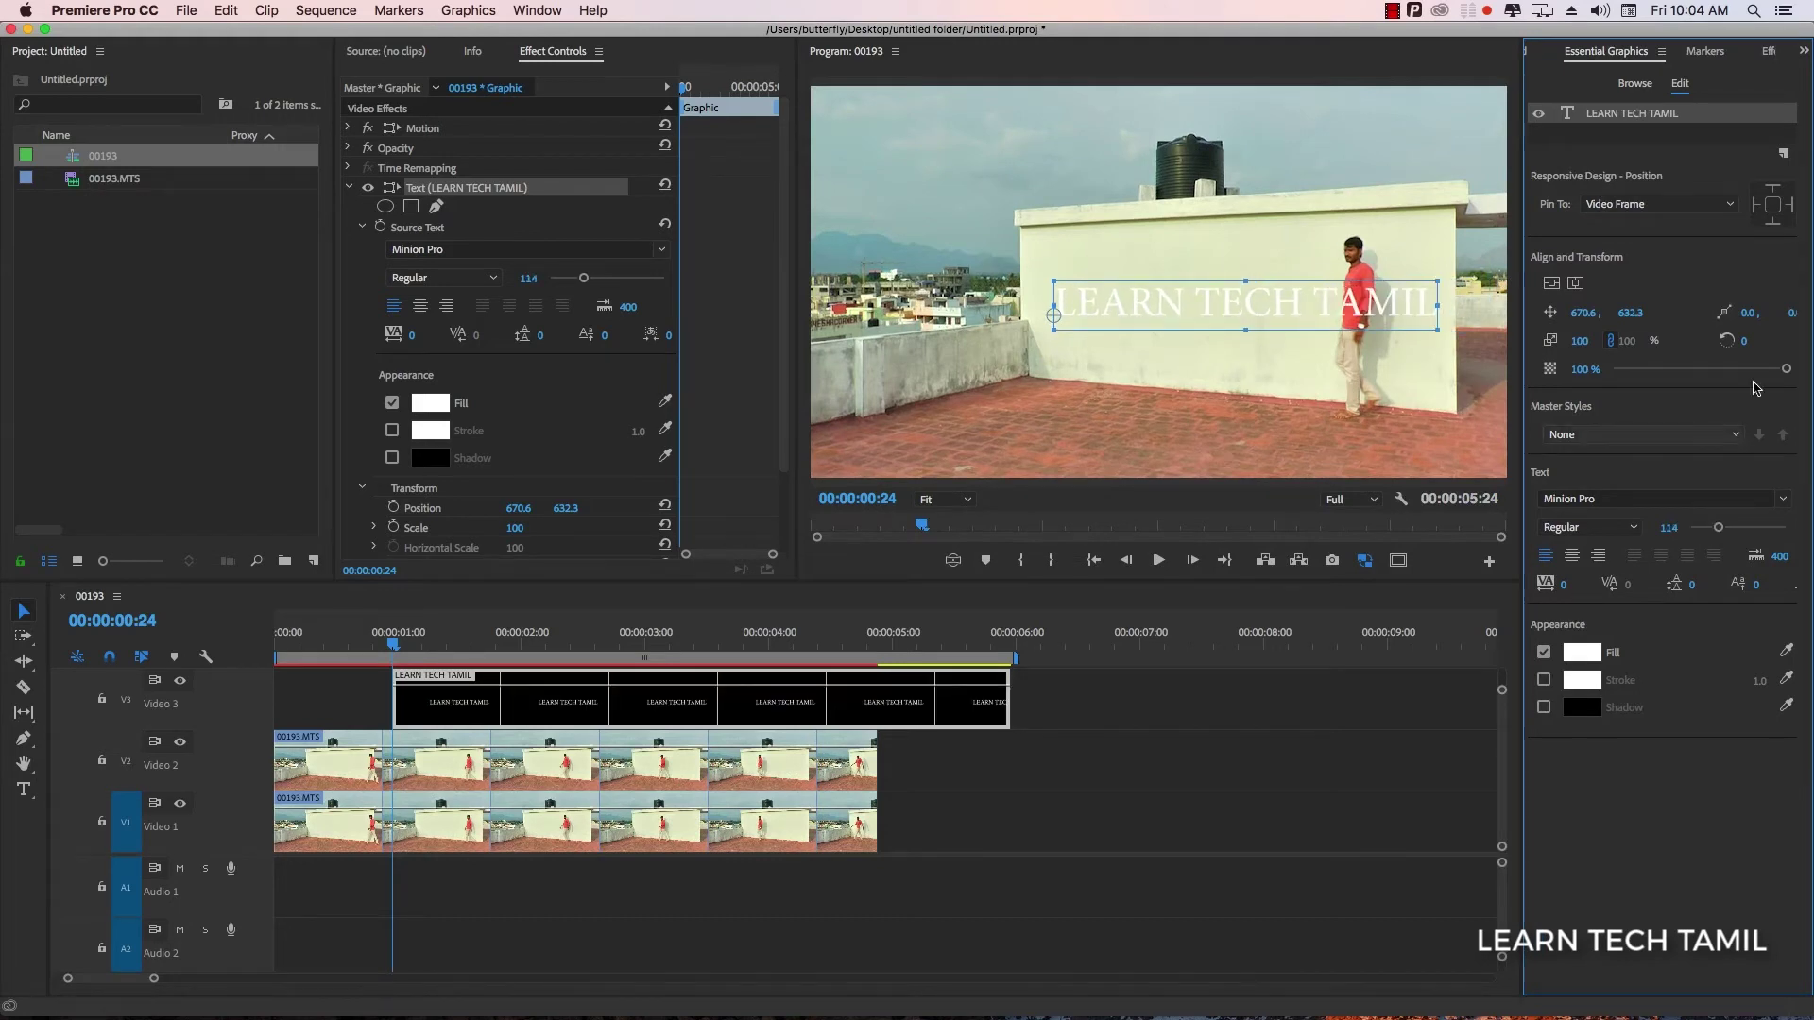
# Change the title's font to Minstrel Poster NF and reposition it on the wall at about 610.7, 606.3
pyautogui.click(1708, 500)
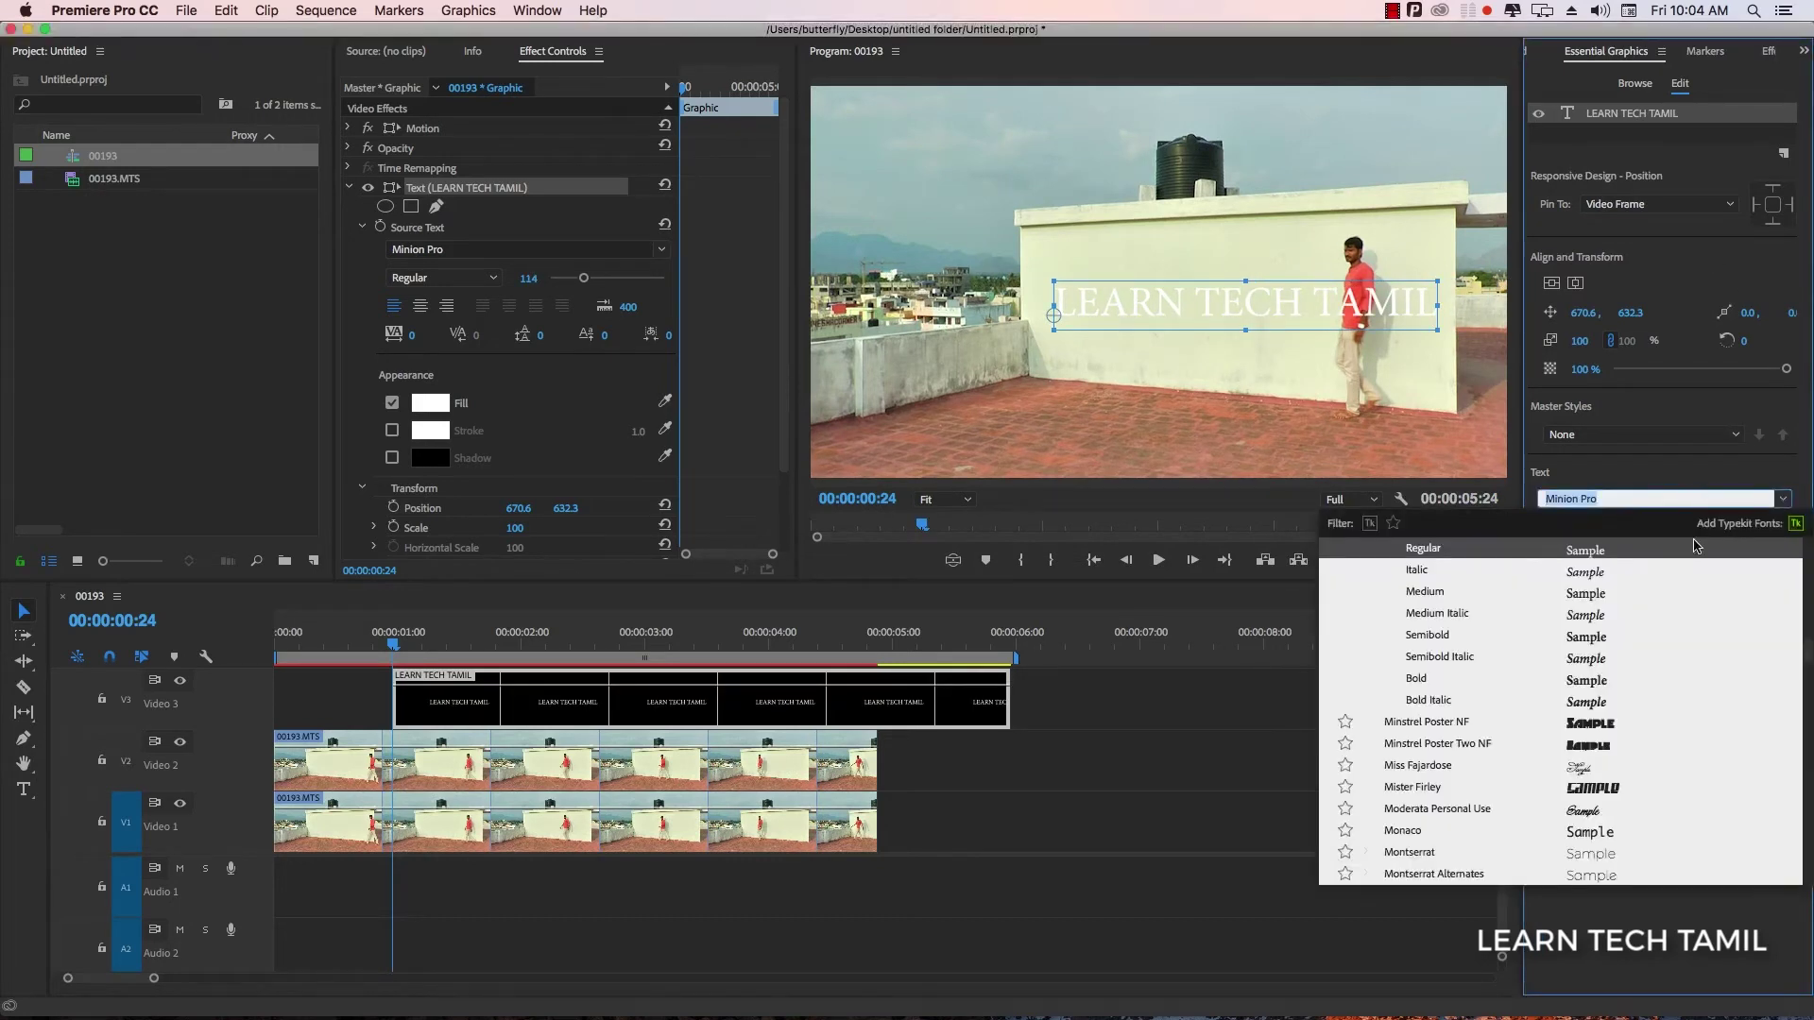
pyautogui.click(1613, 725)
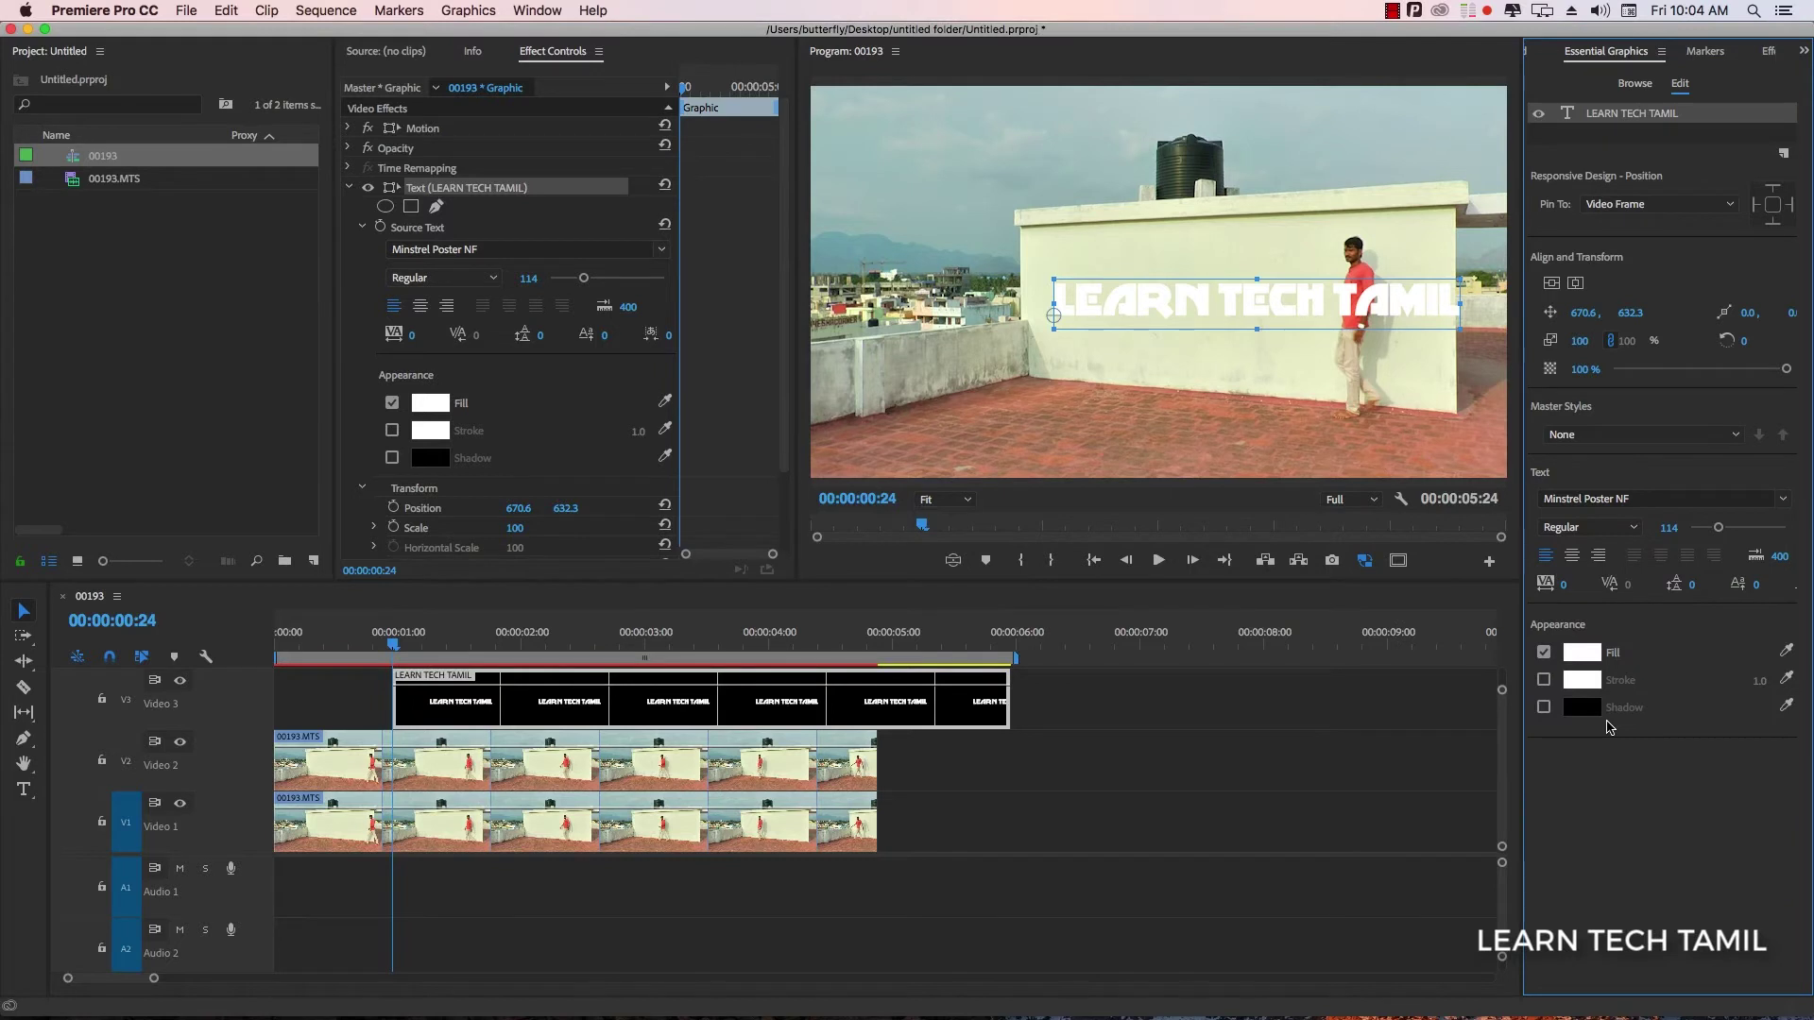
pyautogui.moveTo(1408, 307); pyautogui.dragTo(1388, 304)
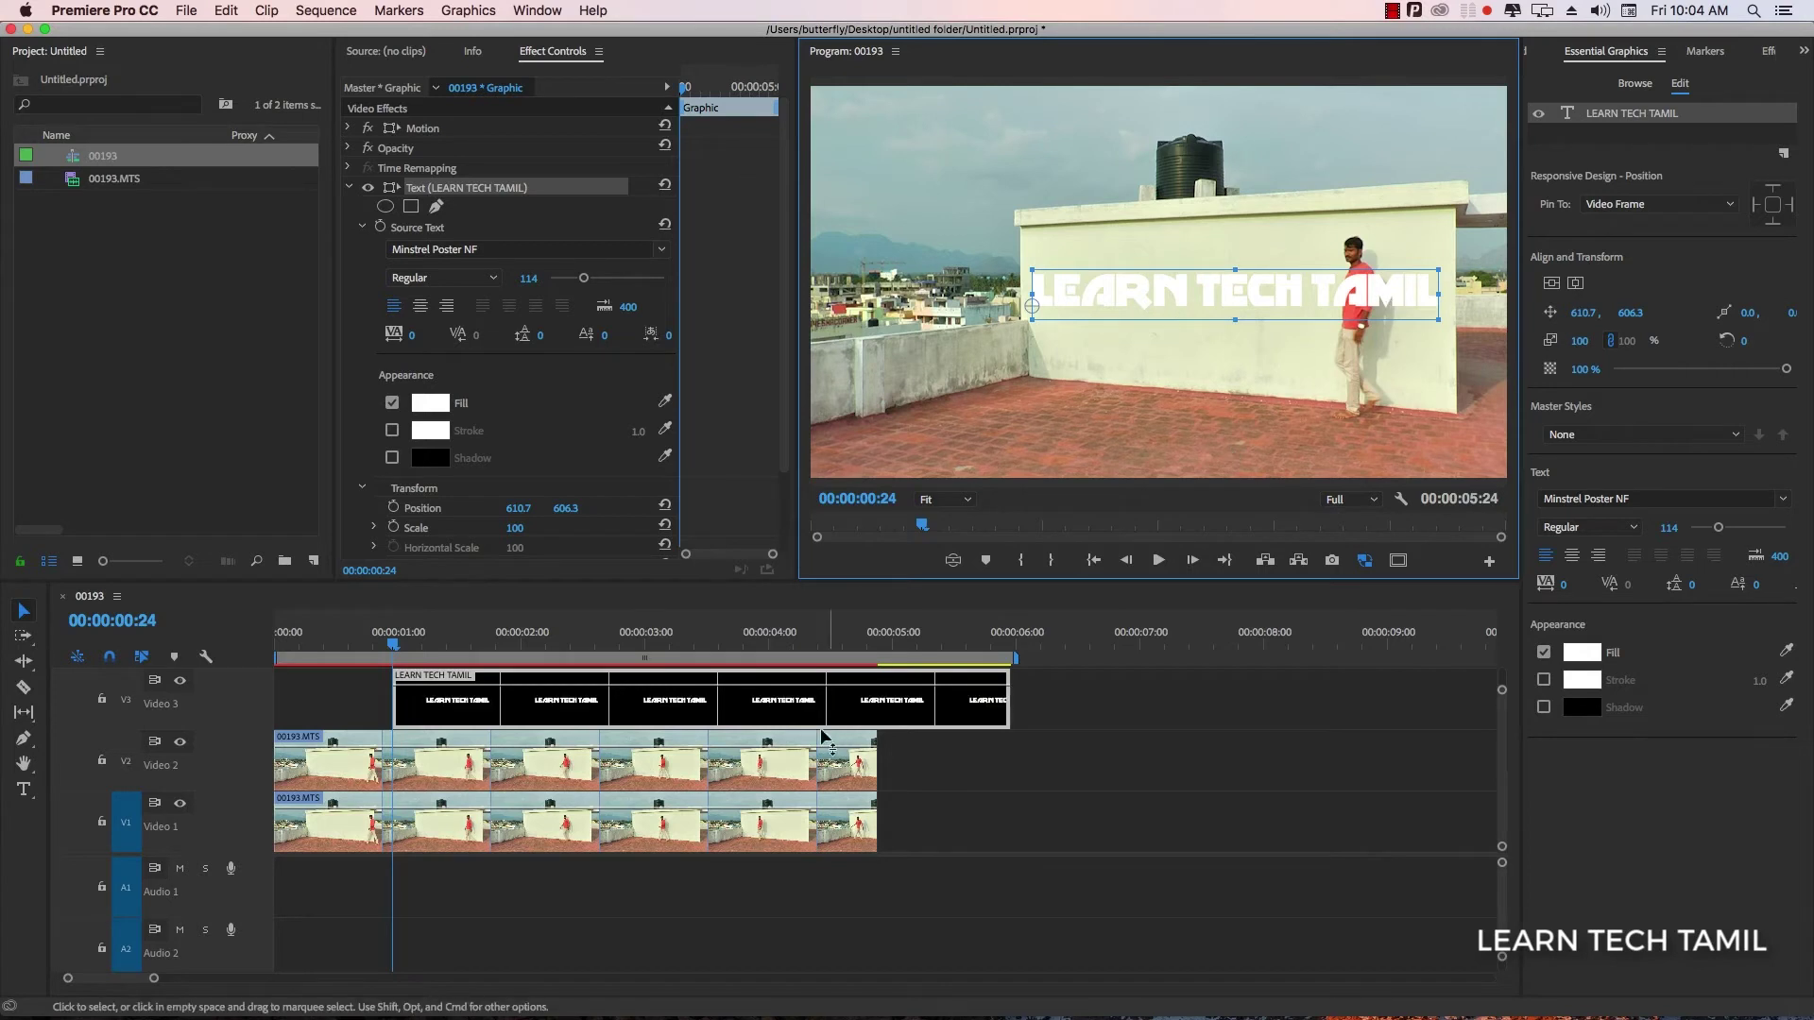
# Move the Paint Bucket clip up to Video 3 and place the title on Video 2 from the start of the sequence
pyautogui.moveTo(546, 580); pyautogui.dragTo(551, 511)
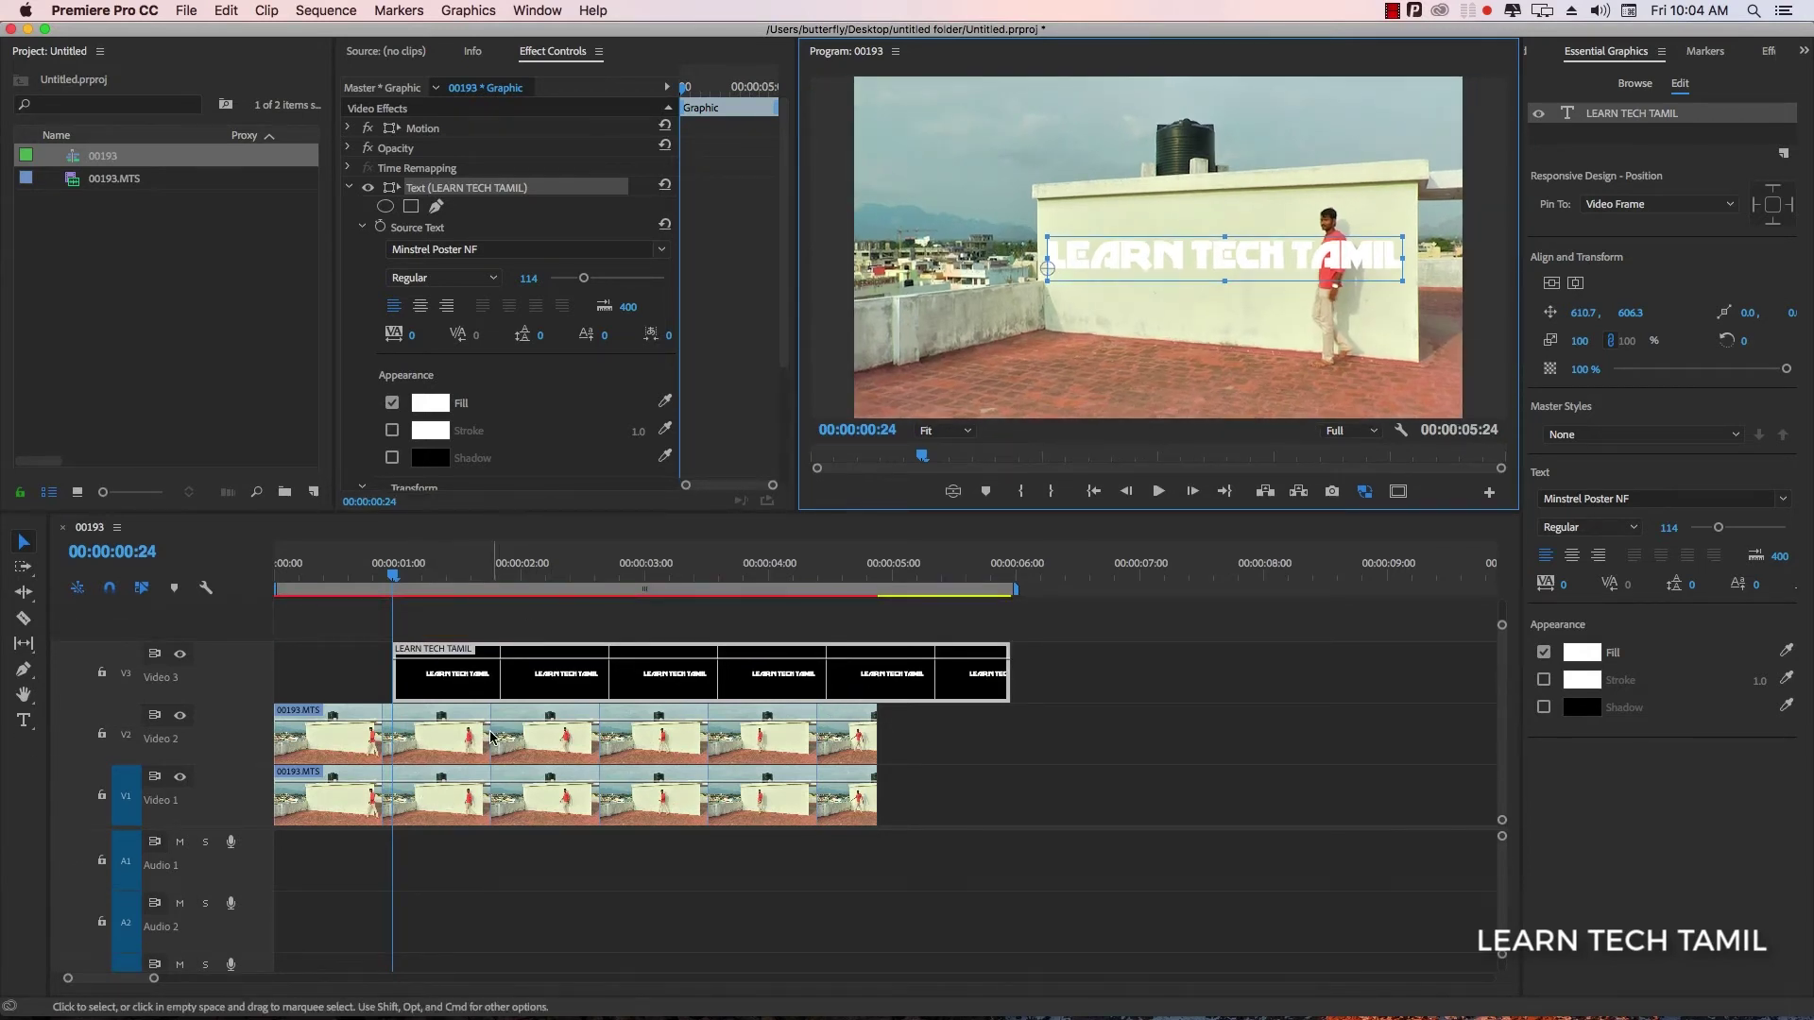
pyautogui.moveTo(504, 746); pyautogui.dragTo(385, 740)
pyautogui.moveTo(452, 632); pyautogui.dragTo(442, 677)
pyautogui.press('space')
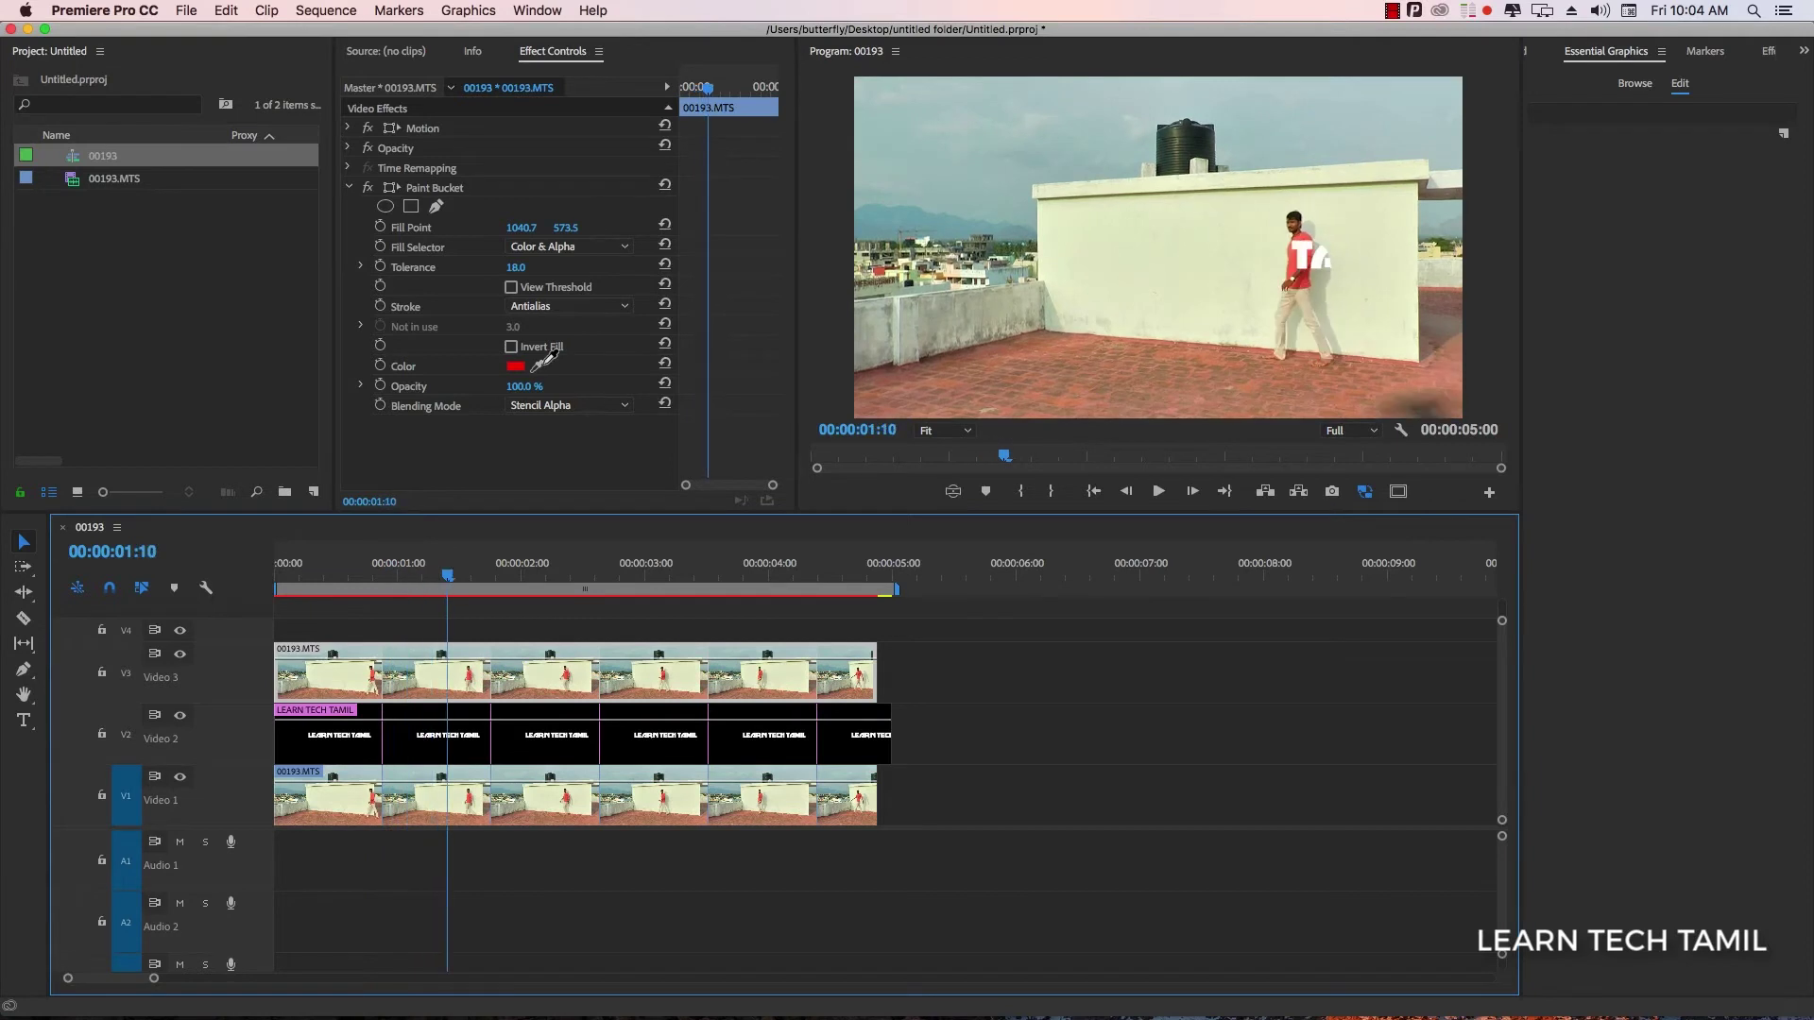
# Enable Invert Fill in the Video 3 clip's Paint Bucket effect and check the title behind the man up to 00:00:02:19
pyautogui.click(511, 349)
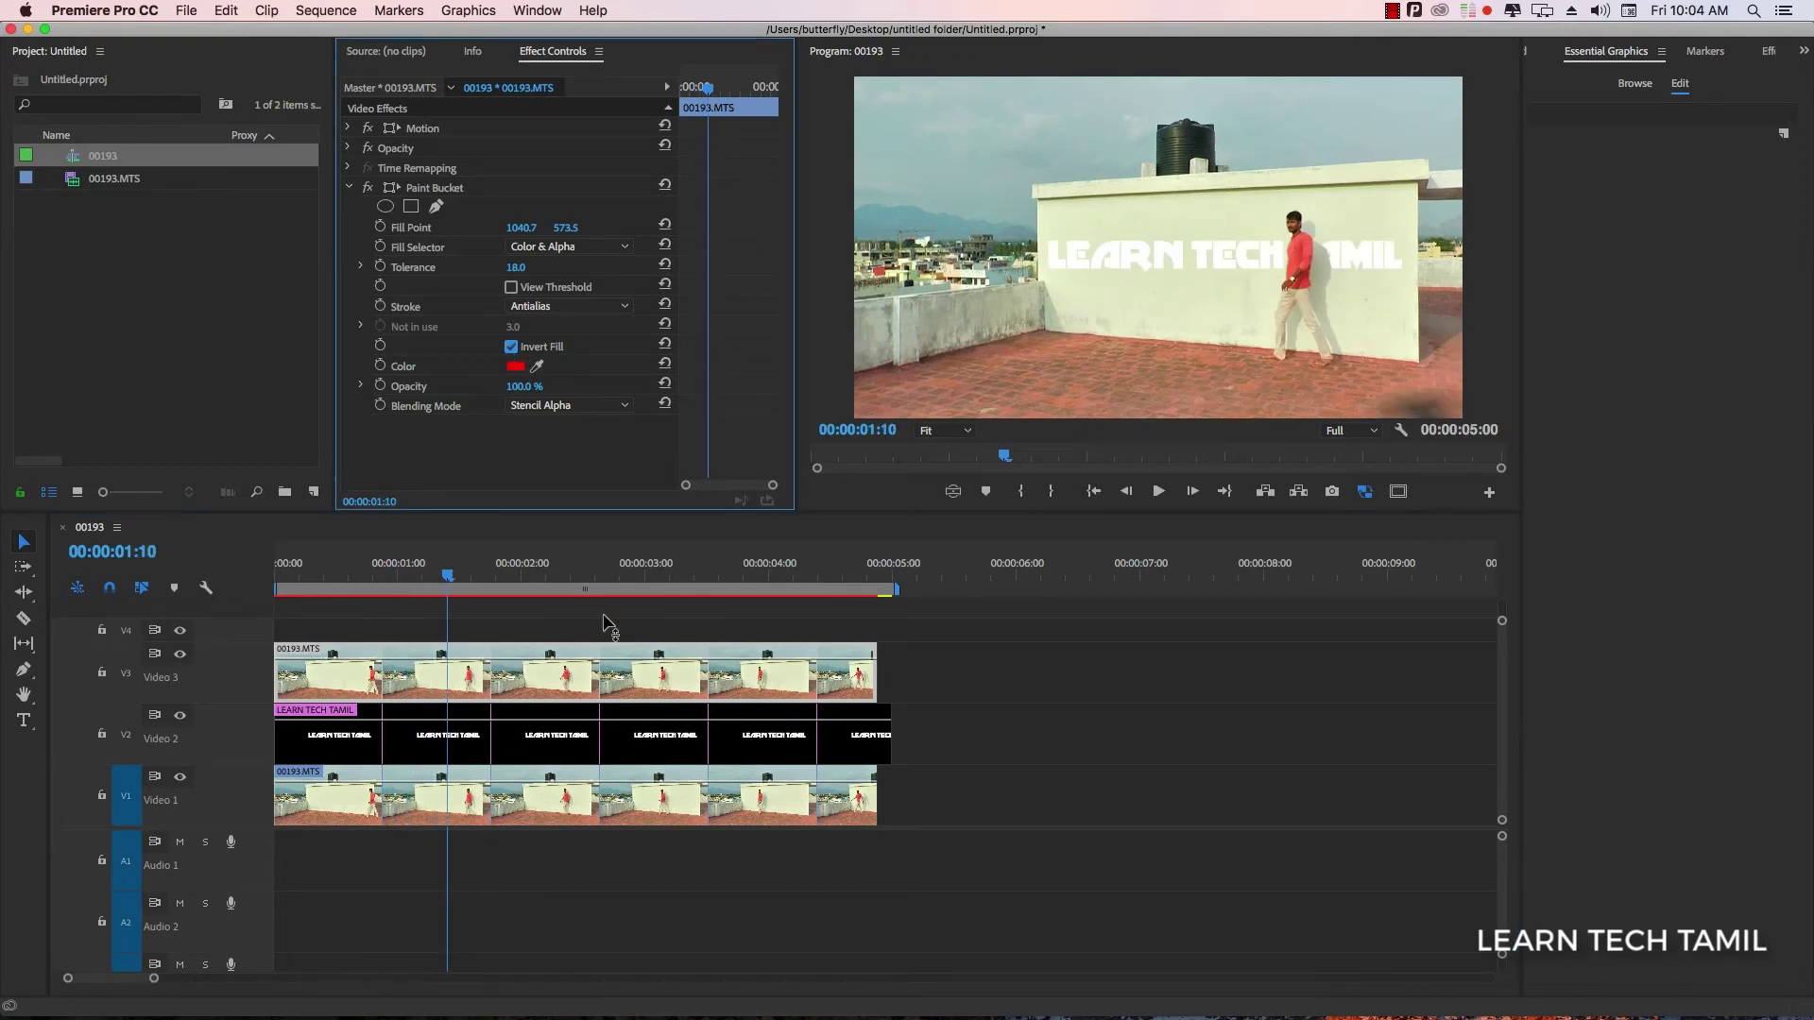
pyautogui.moveTo(451, 572); pyautogui.dragTo(615, 614)
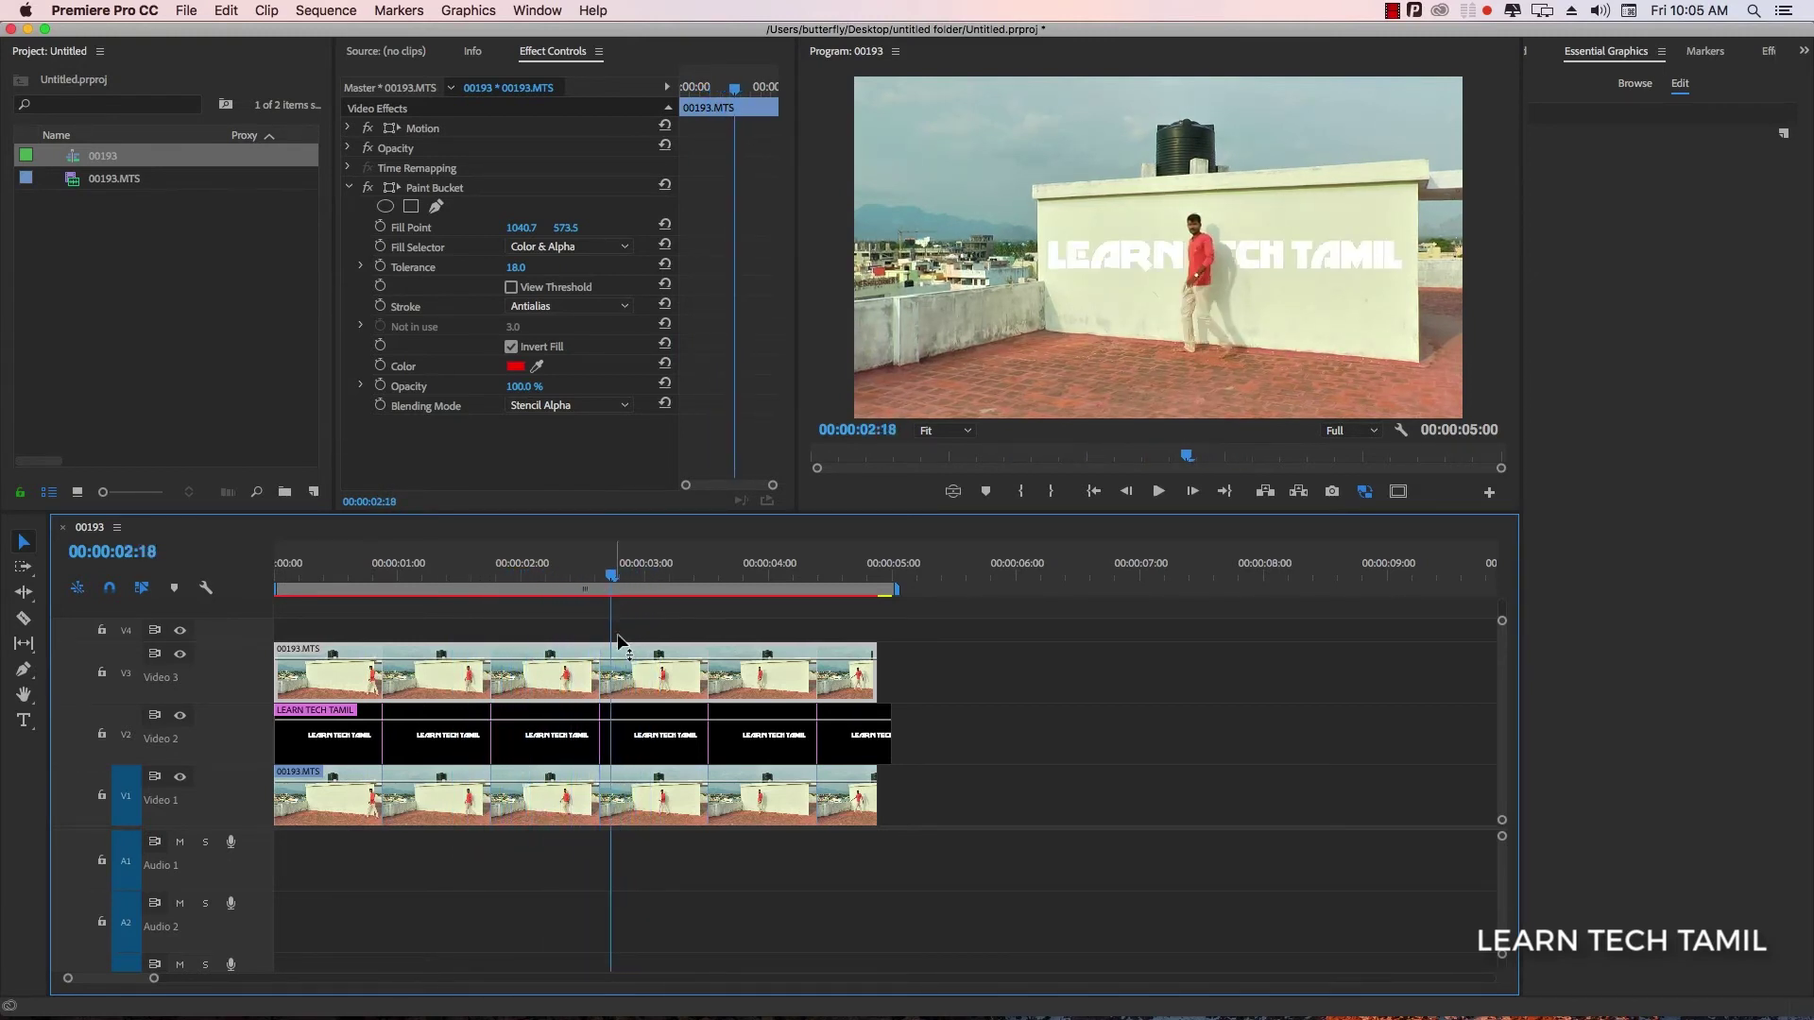
pyautogui.click(624, 579)
pyautogui.click(615, 579)
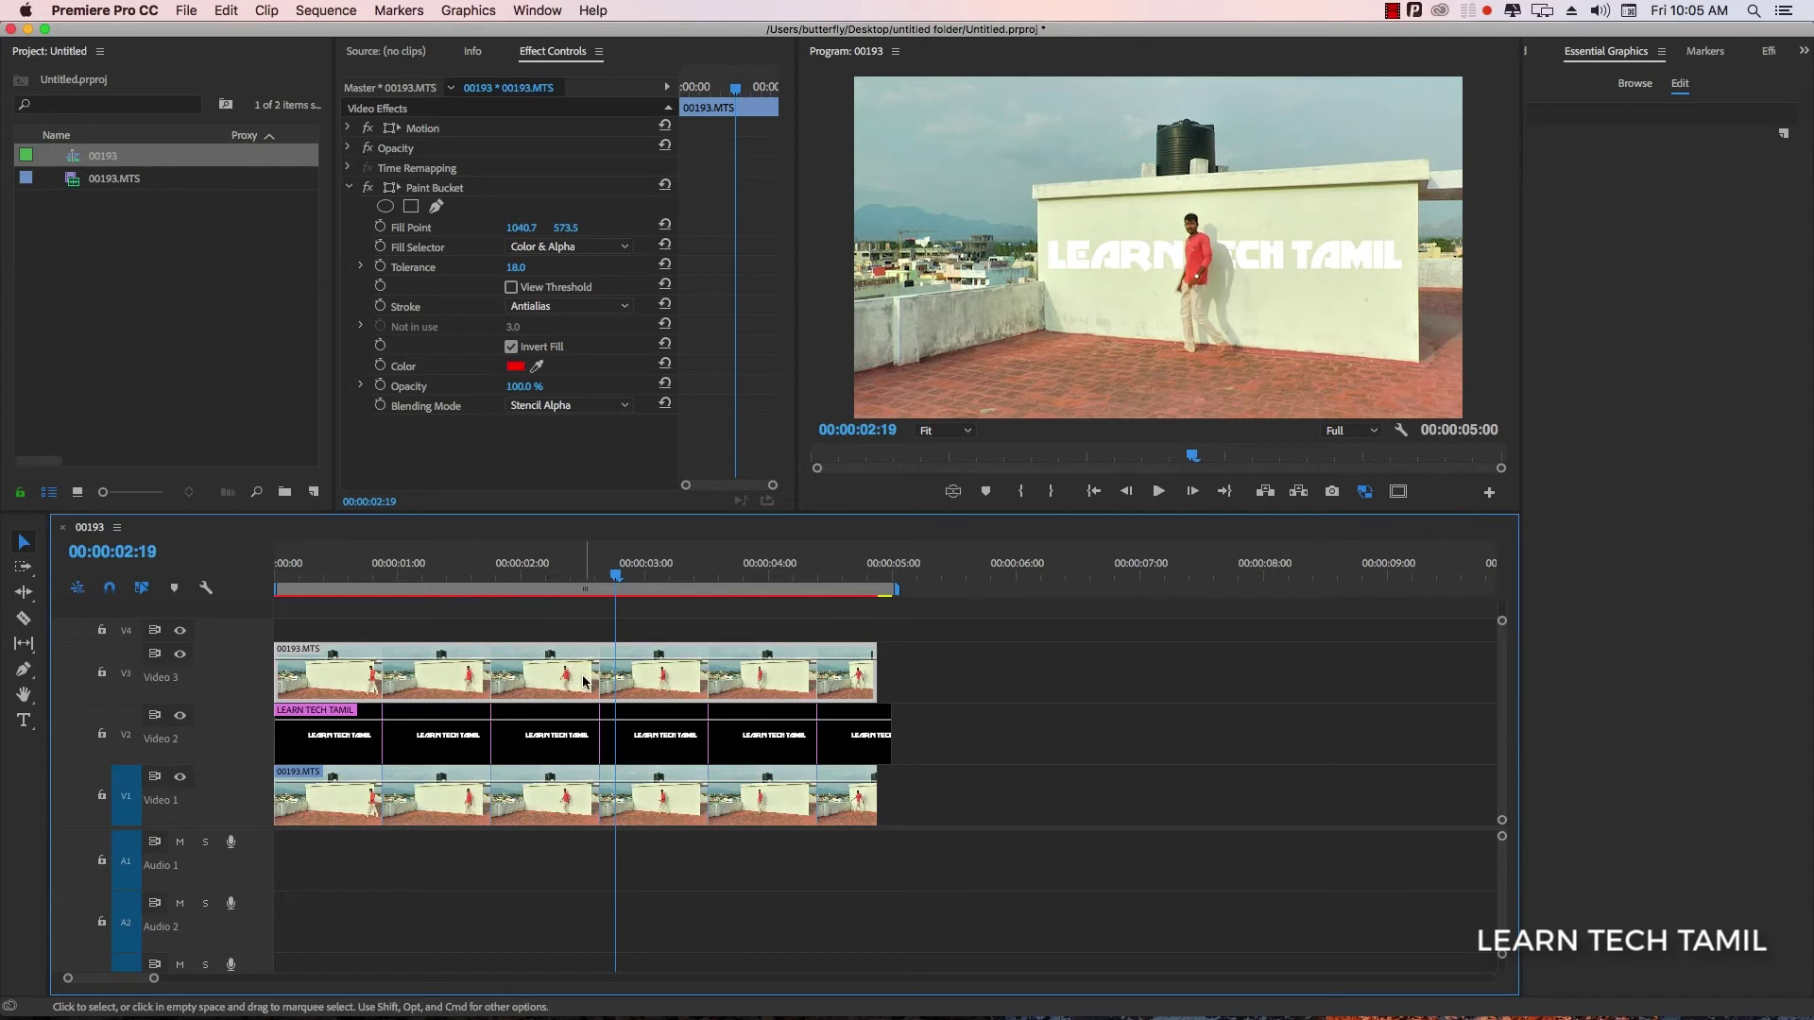
# Move the Paint Bucket effect's Fill Point onto the wall just above the man's head, at about 1070.3, 399.8
pyautogui.click(411, 189)
pyautogui.click(411, 231)
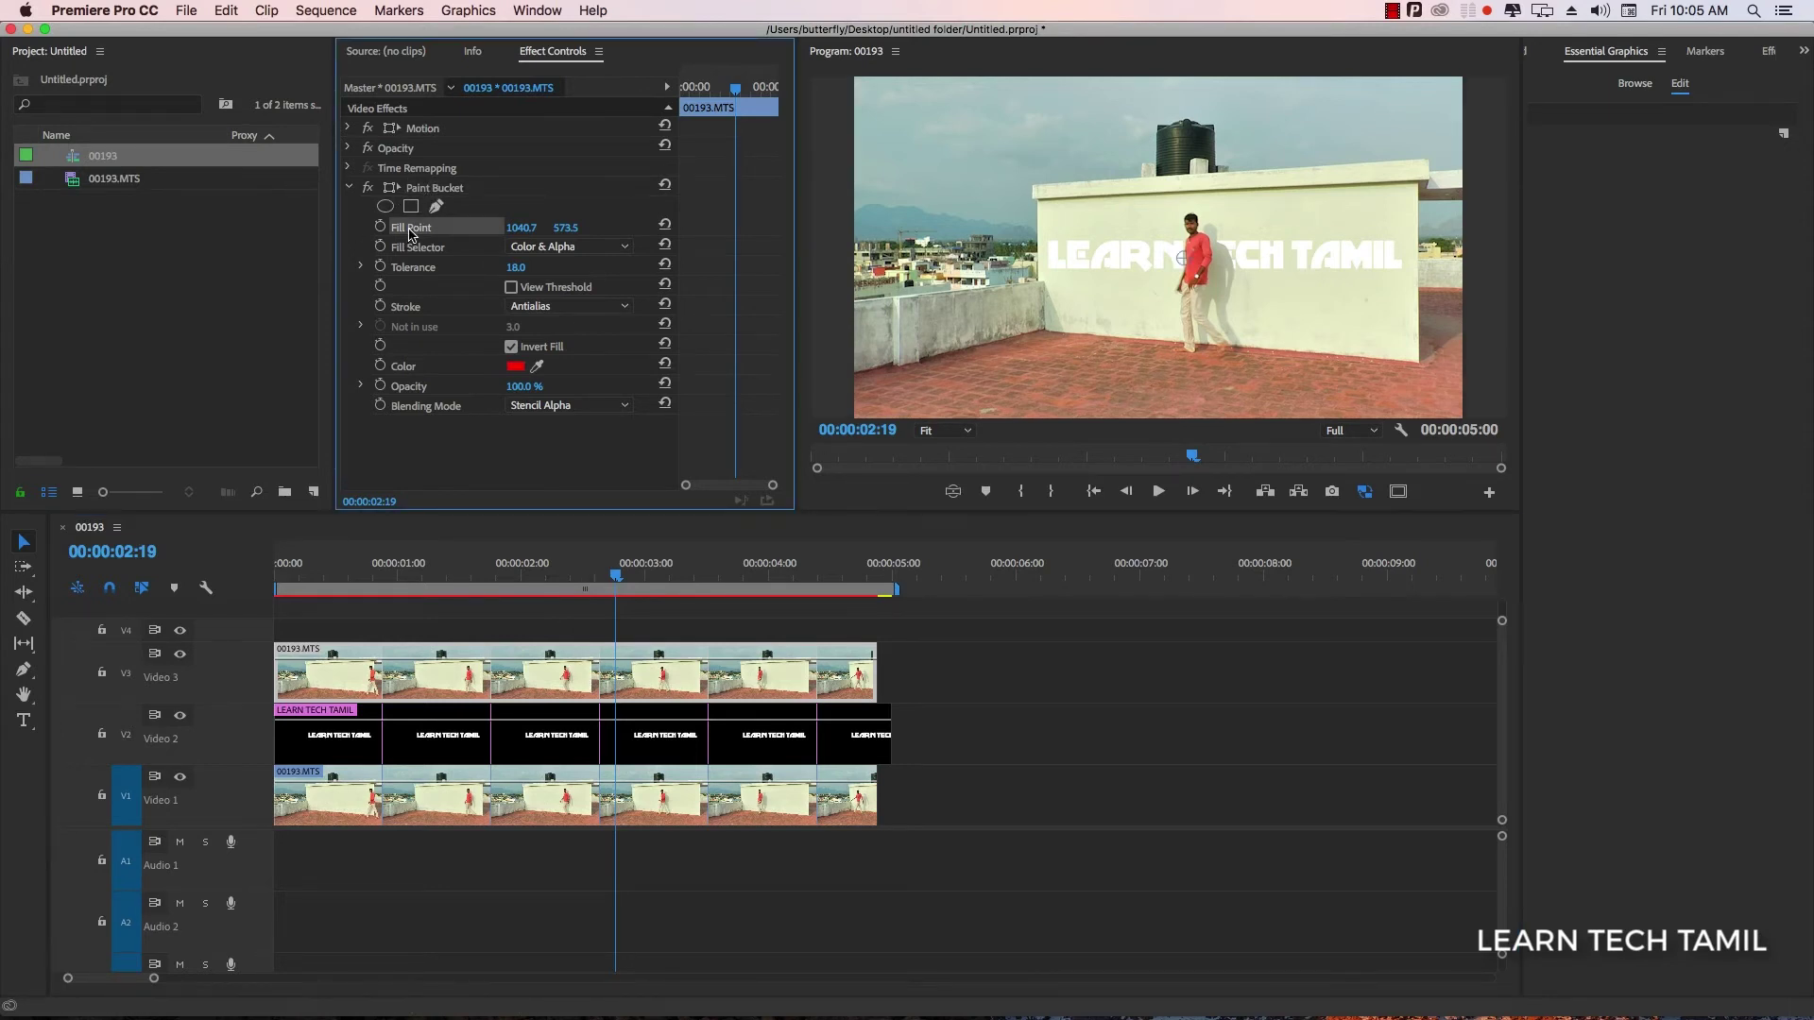
pyautogui.moveTo(1184, 259); pyautogui.dragTo(1184, 260)
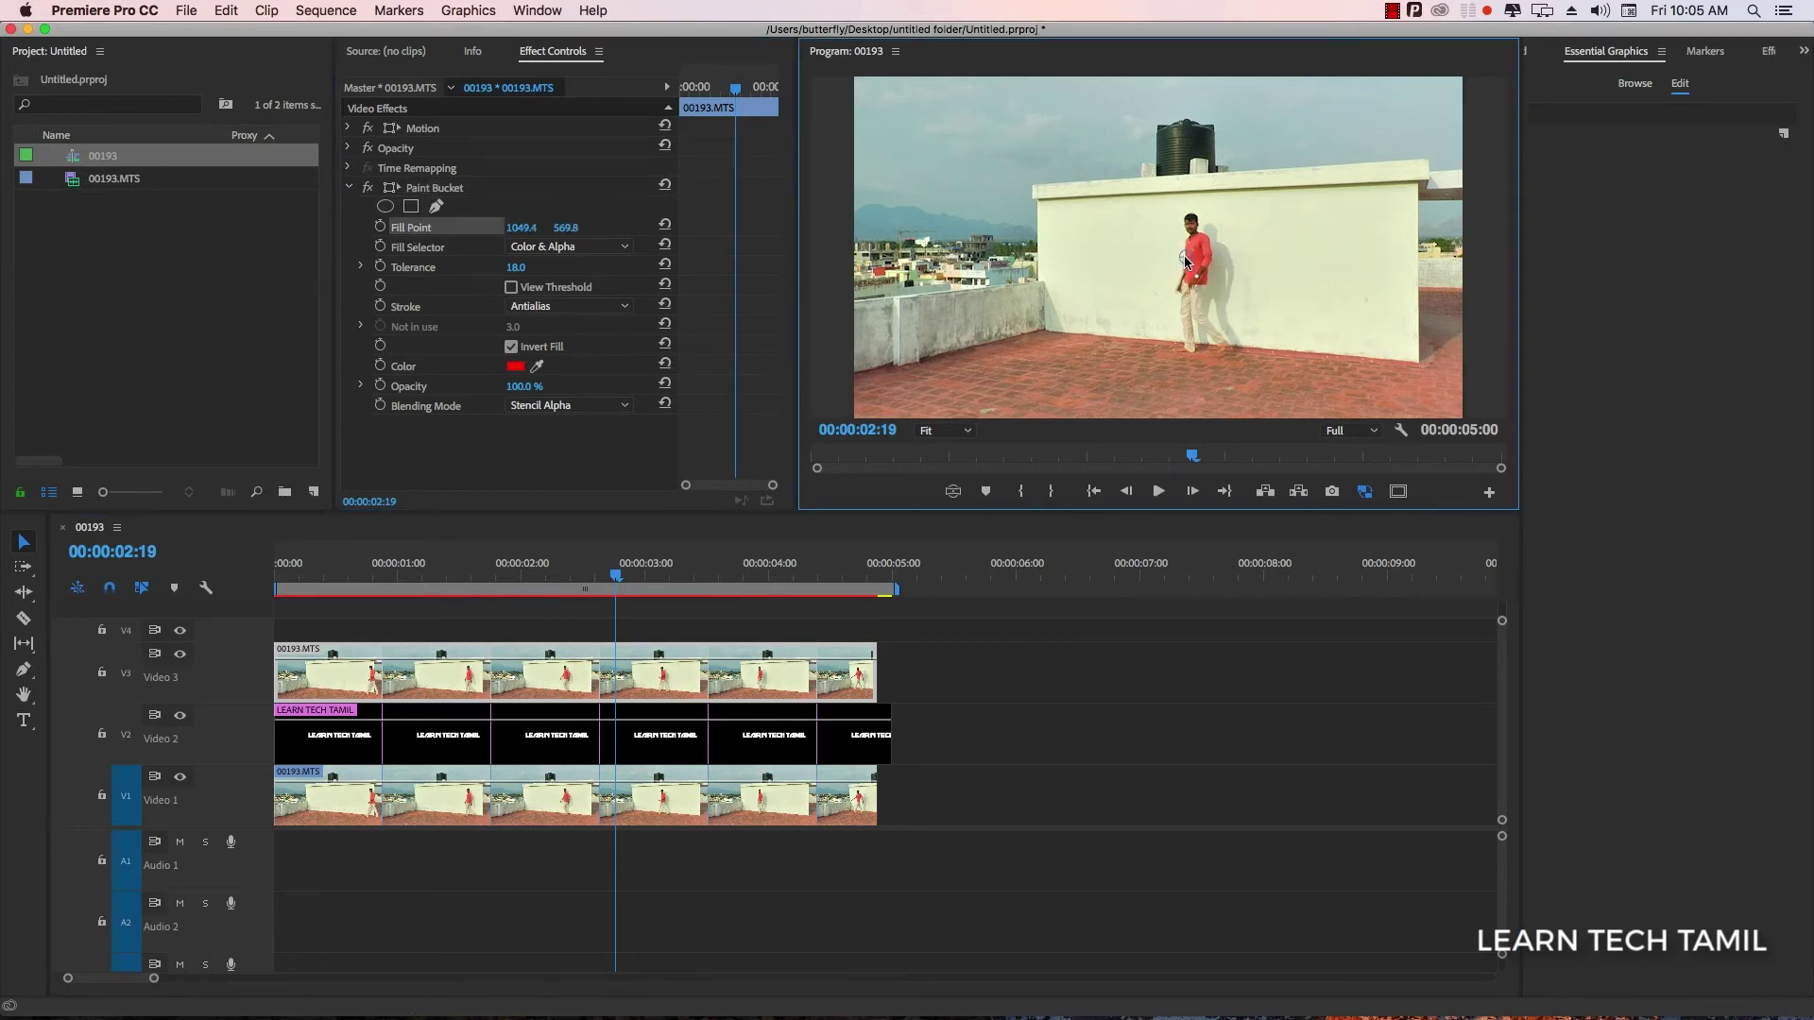
pyautogui.moveTo(1184, 262)
pyautogui.mouseDown()
pyautogui.moveTo(1174, 232)
pyautogui.moveTo(1194, 207)
pyautogui.mouseUp()
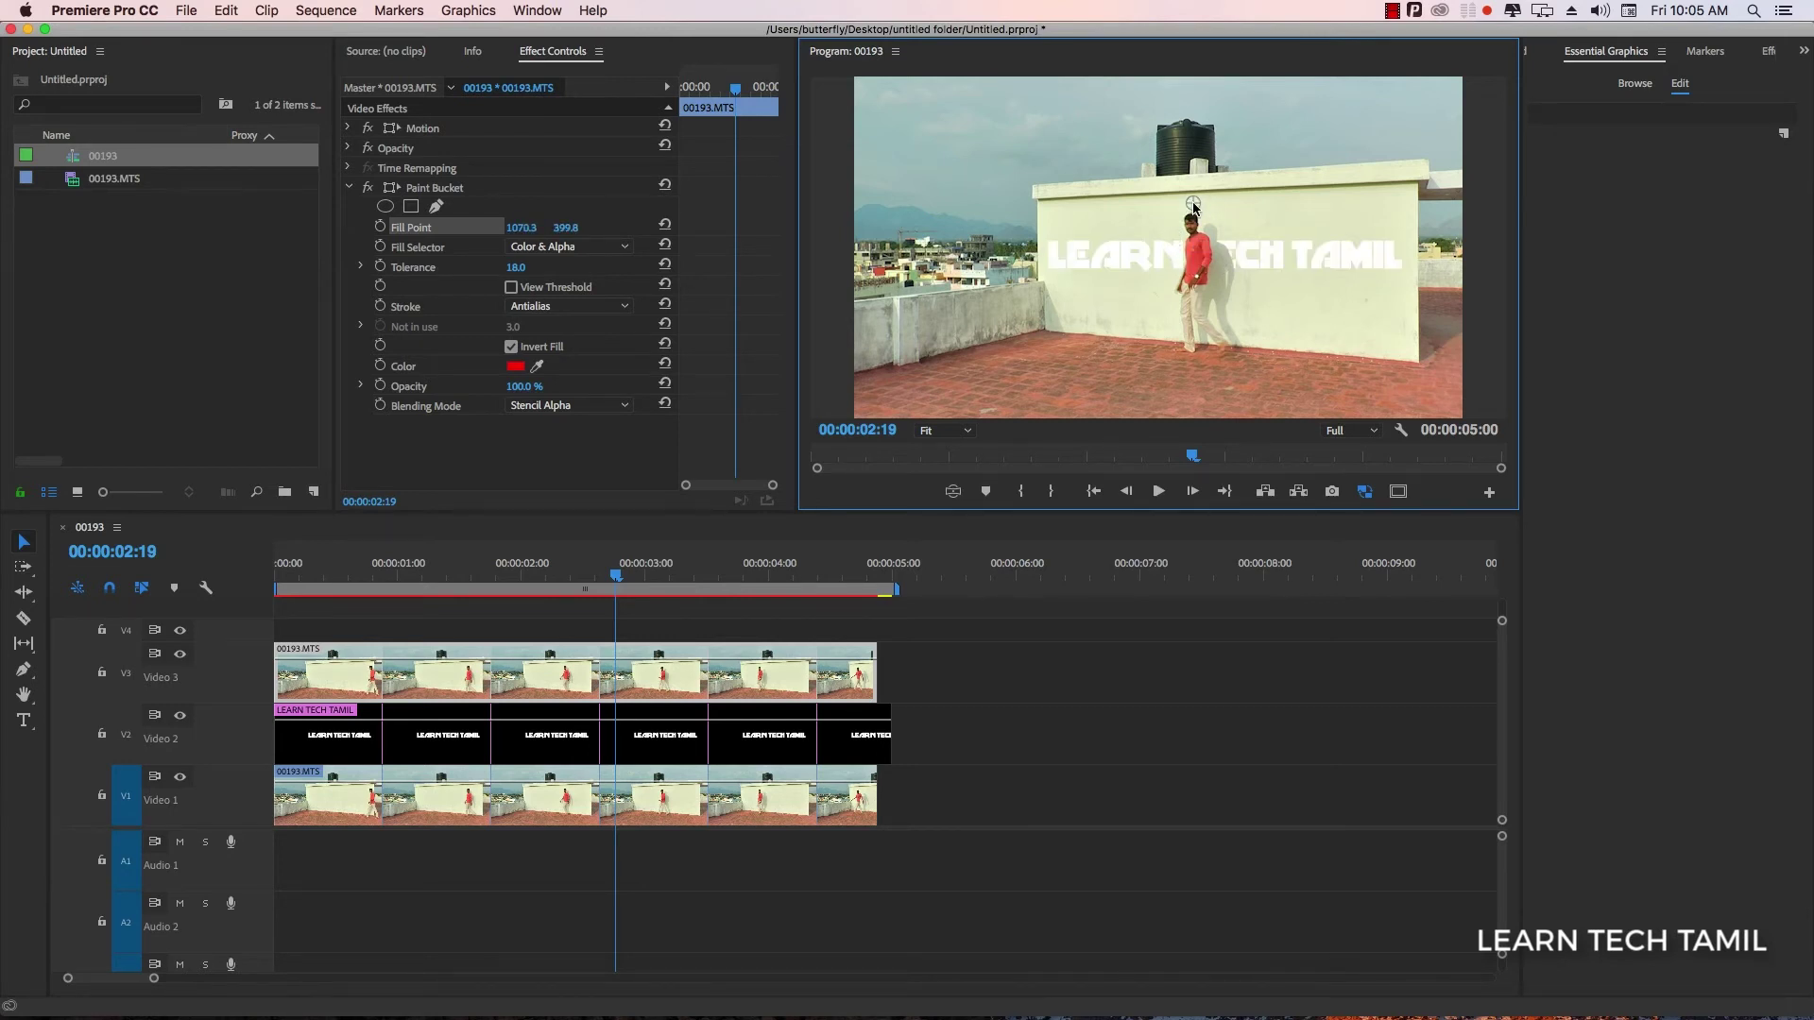
# Play through the sequence and trim the end of the title clip on Video 2 to match the video clips
pyautogui.moveTo(614, 576); pyautogui.dragTo(324, 601)
pyautogui.press('space')
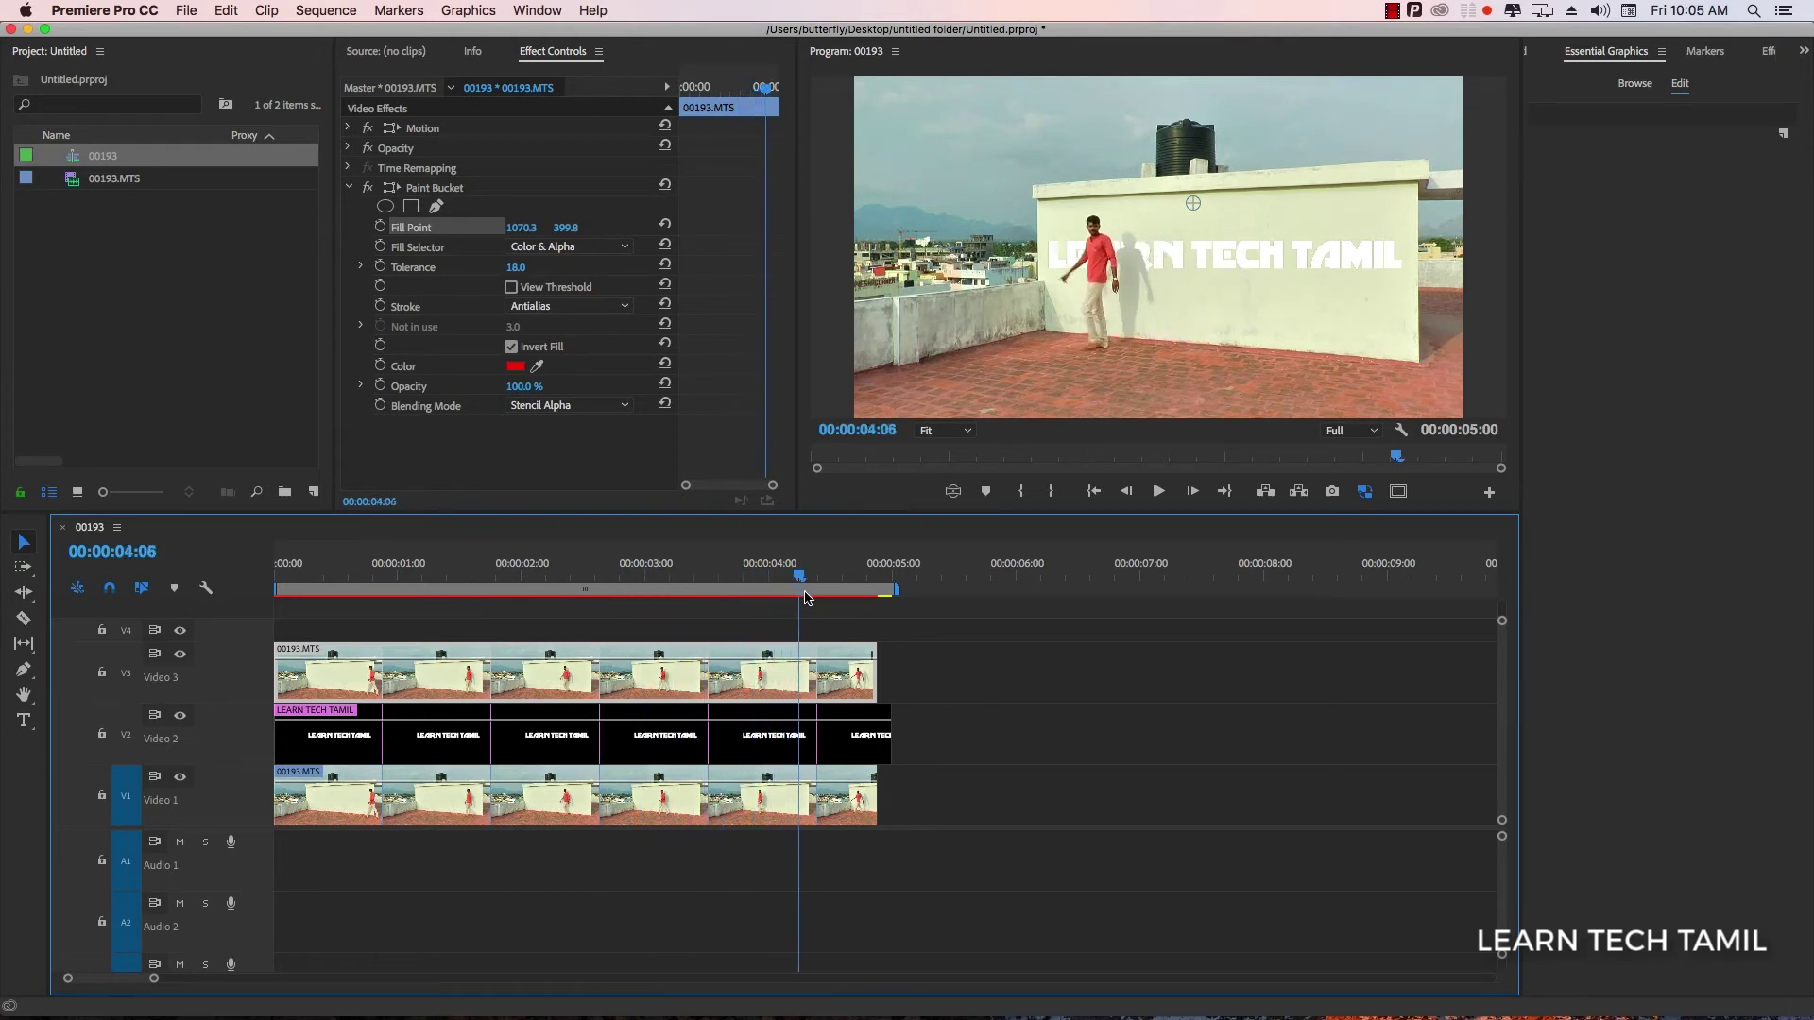
pyautogui.press('space')
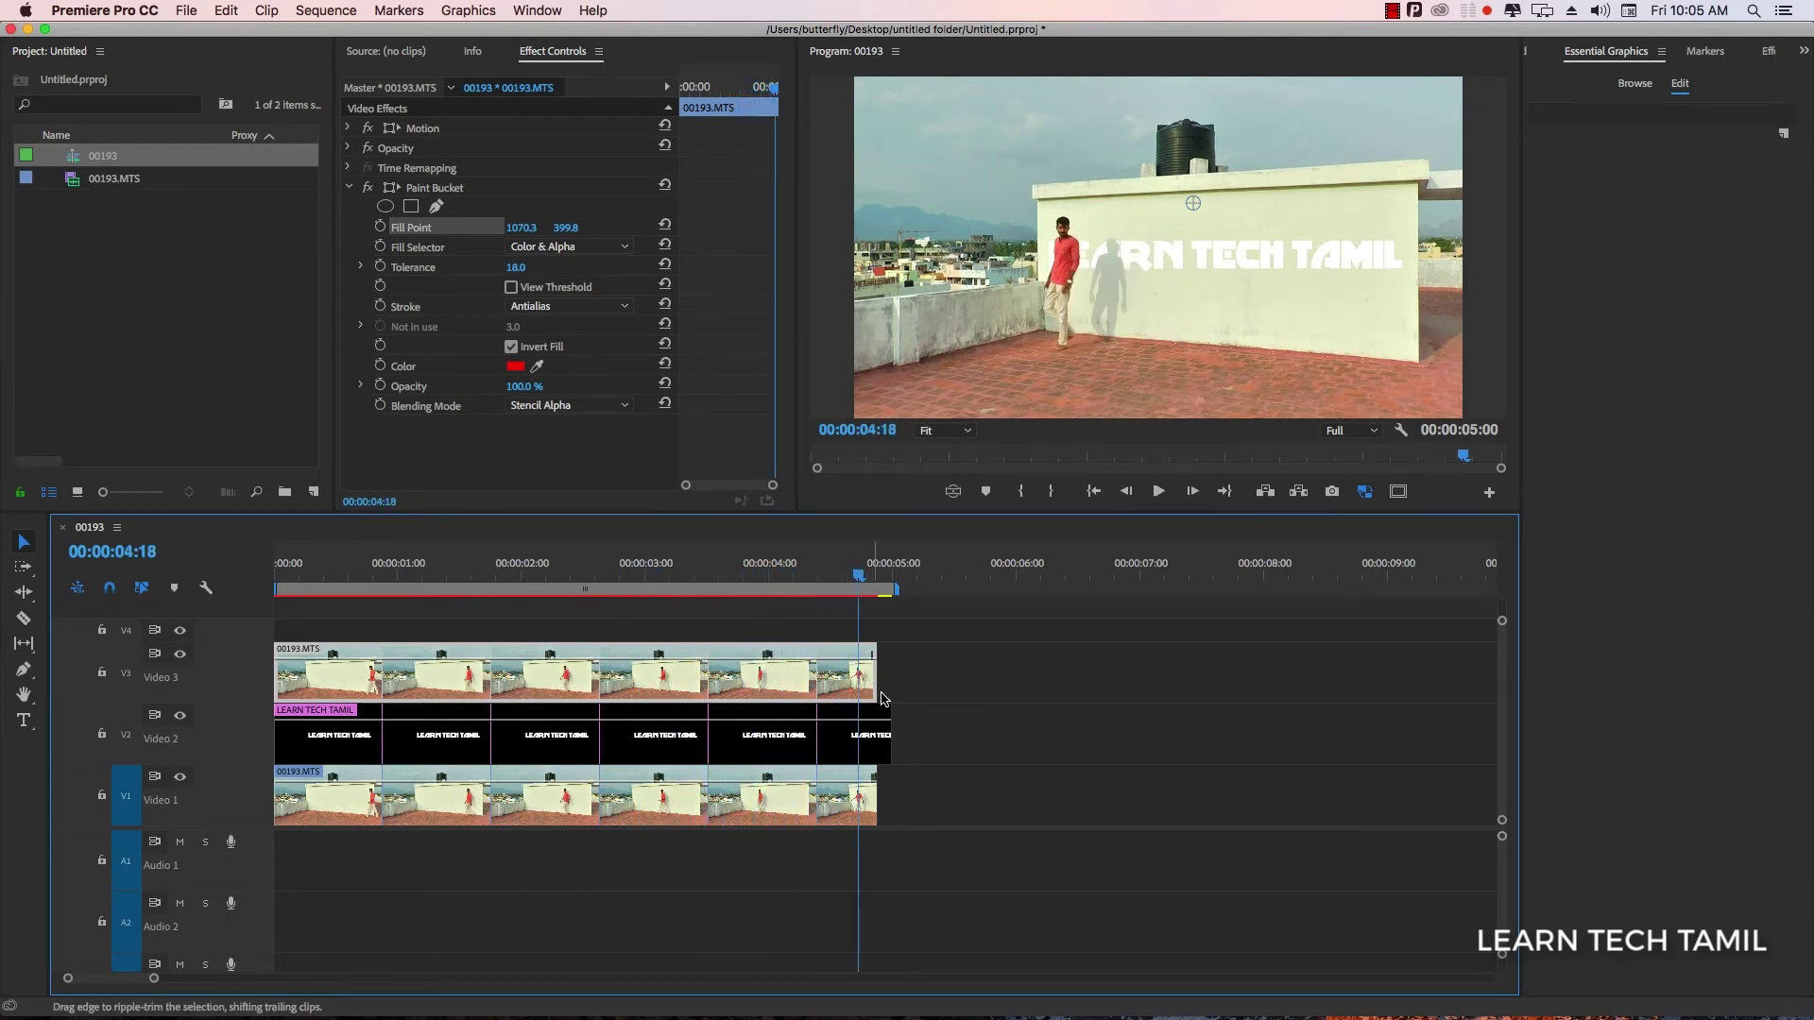
pyautogui.moveTo(901, 730); pyautogui.dragTo(878, 733)
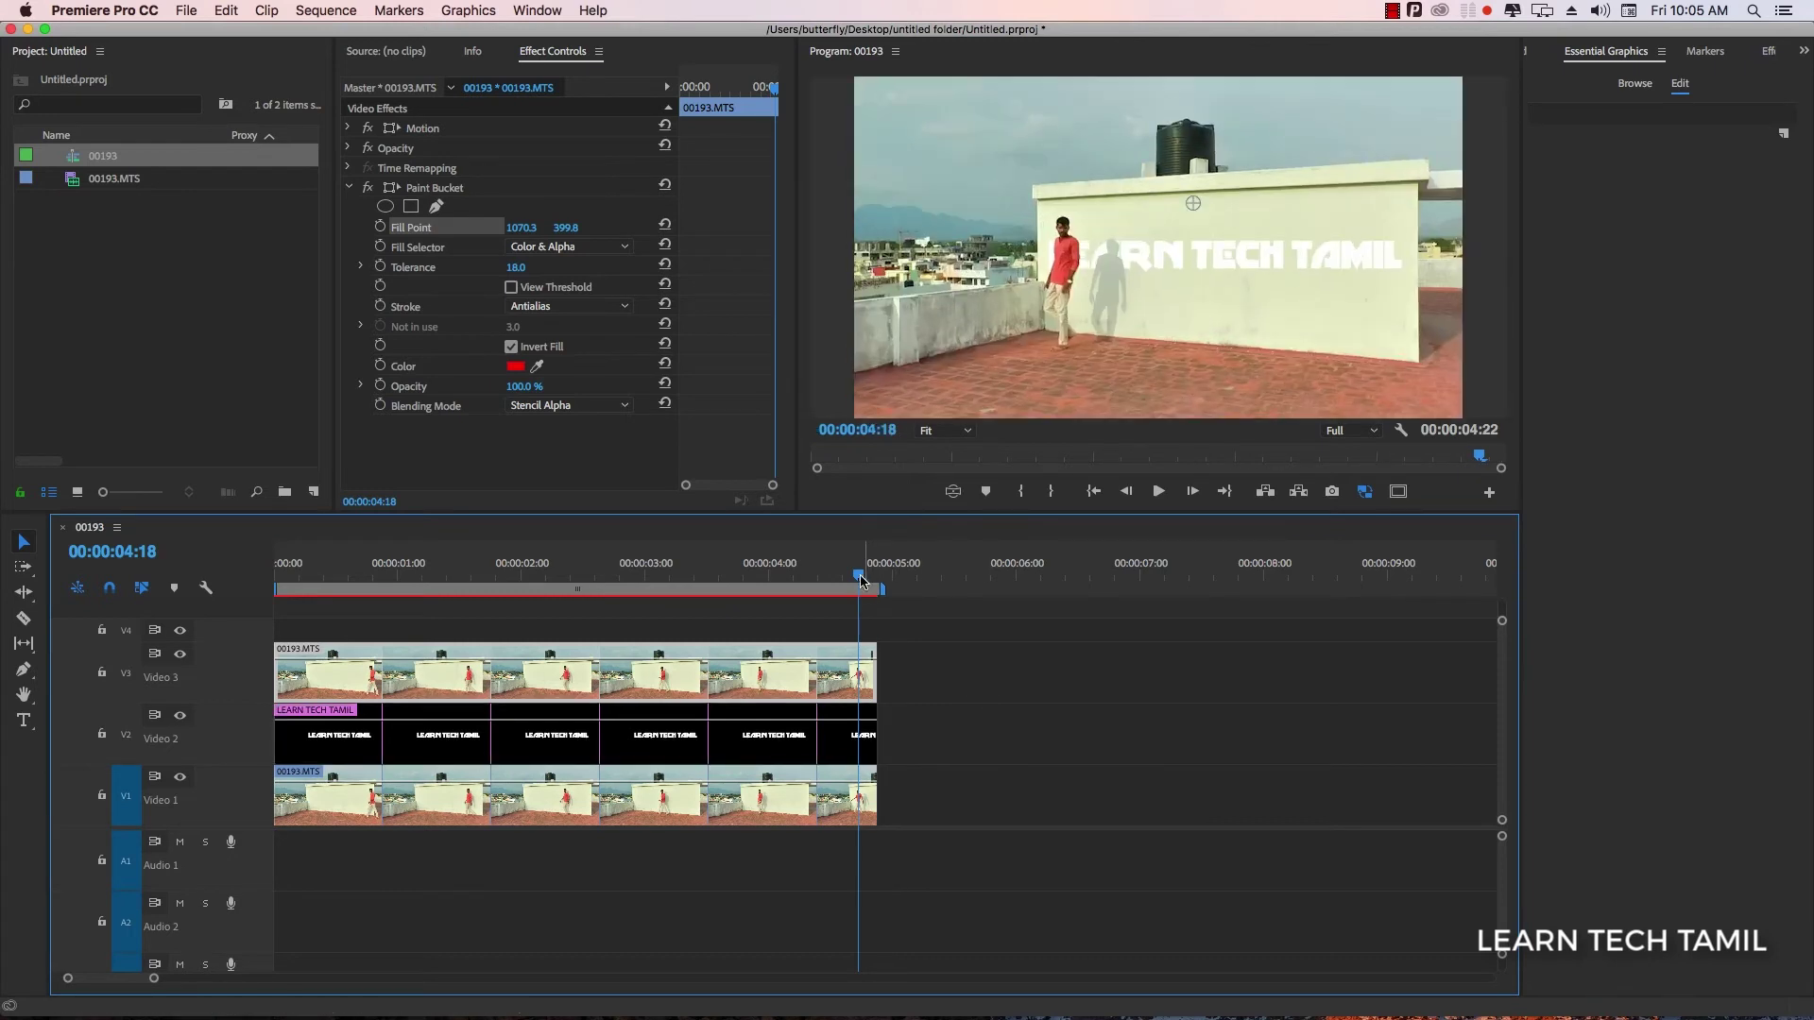
# Play the sequence from the start to check the title as the man walks in front of it
pyautogui.click(620, 570)
pyautogui.press('Home')
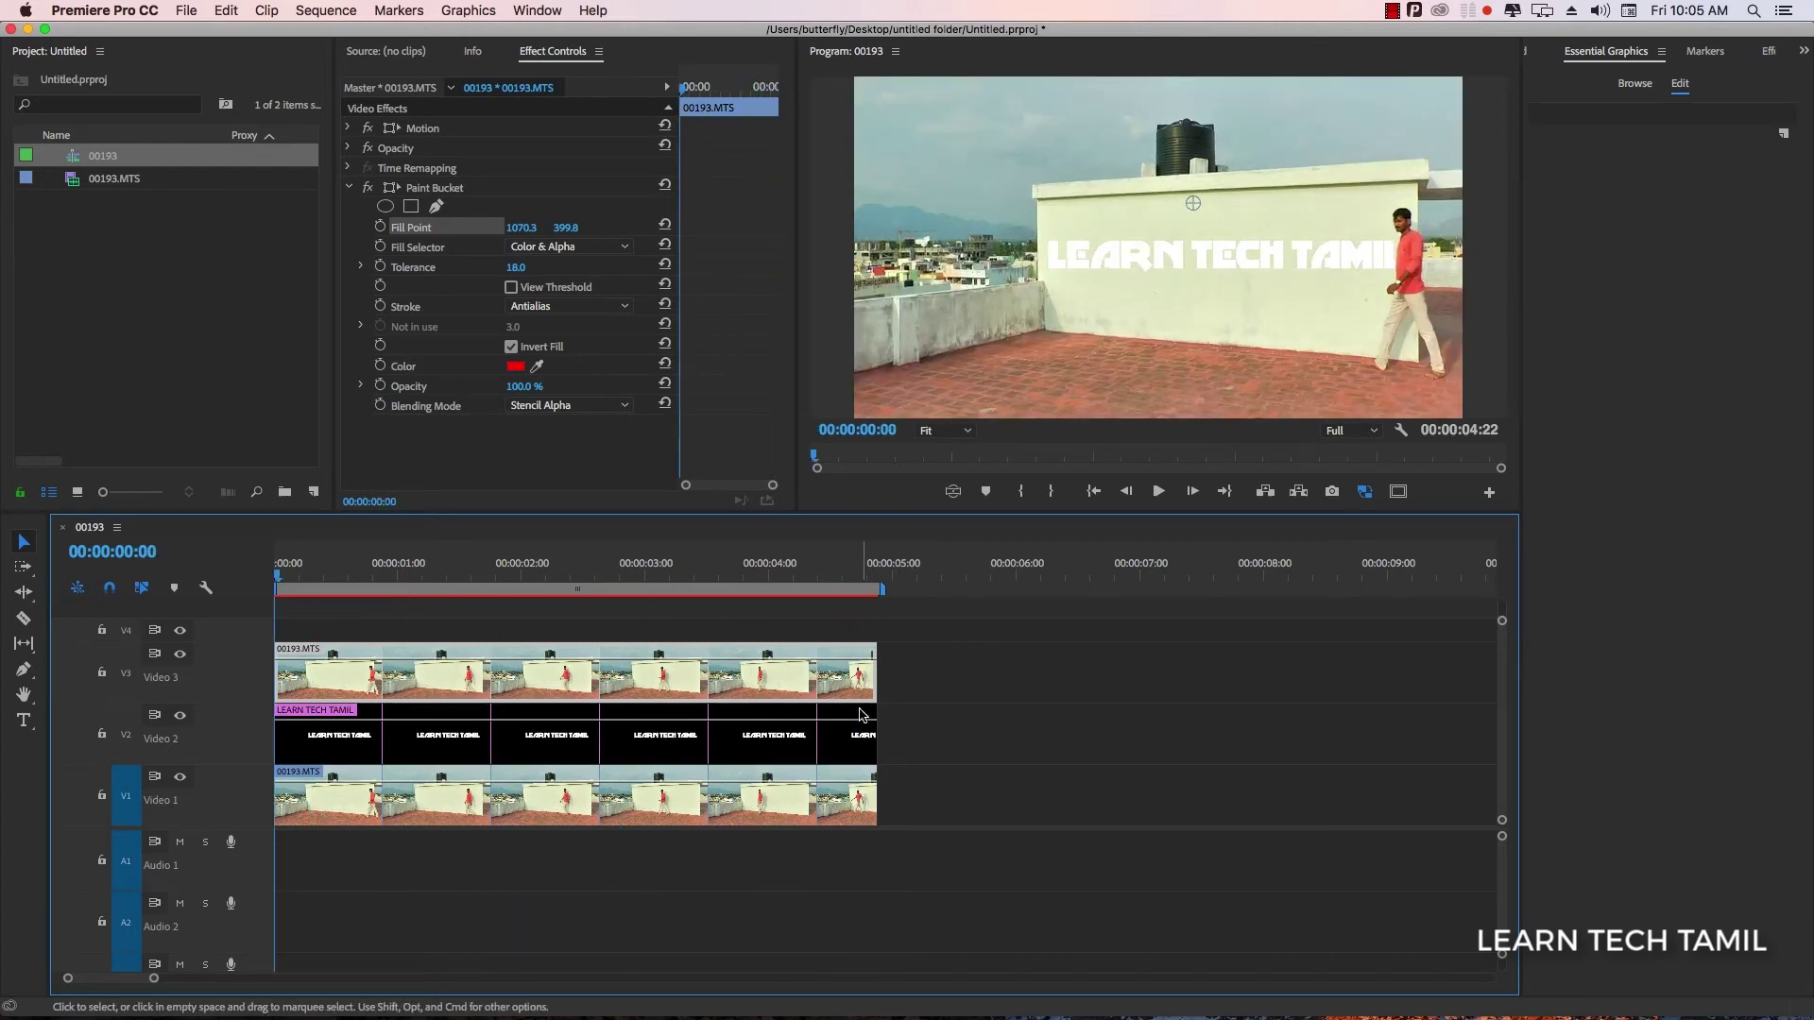
pyautogui.press('space')
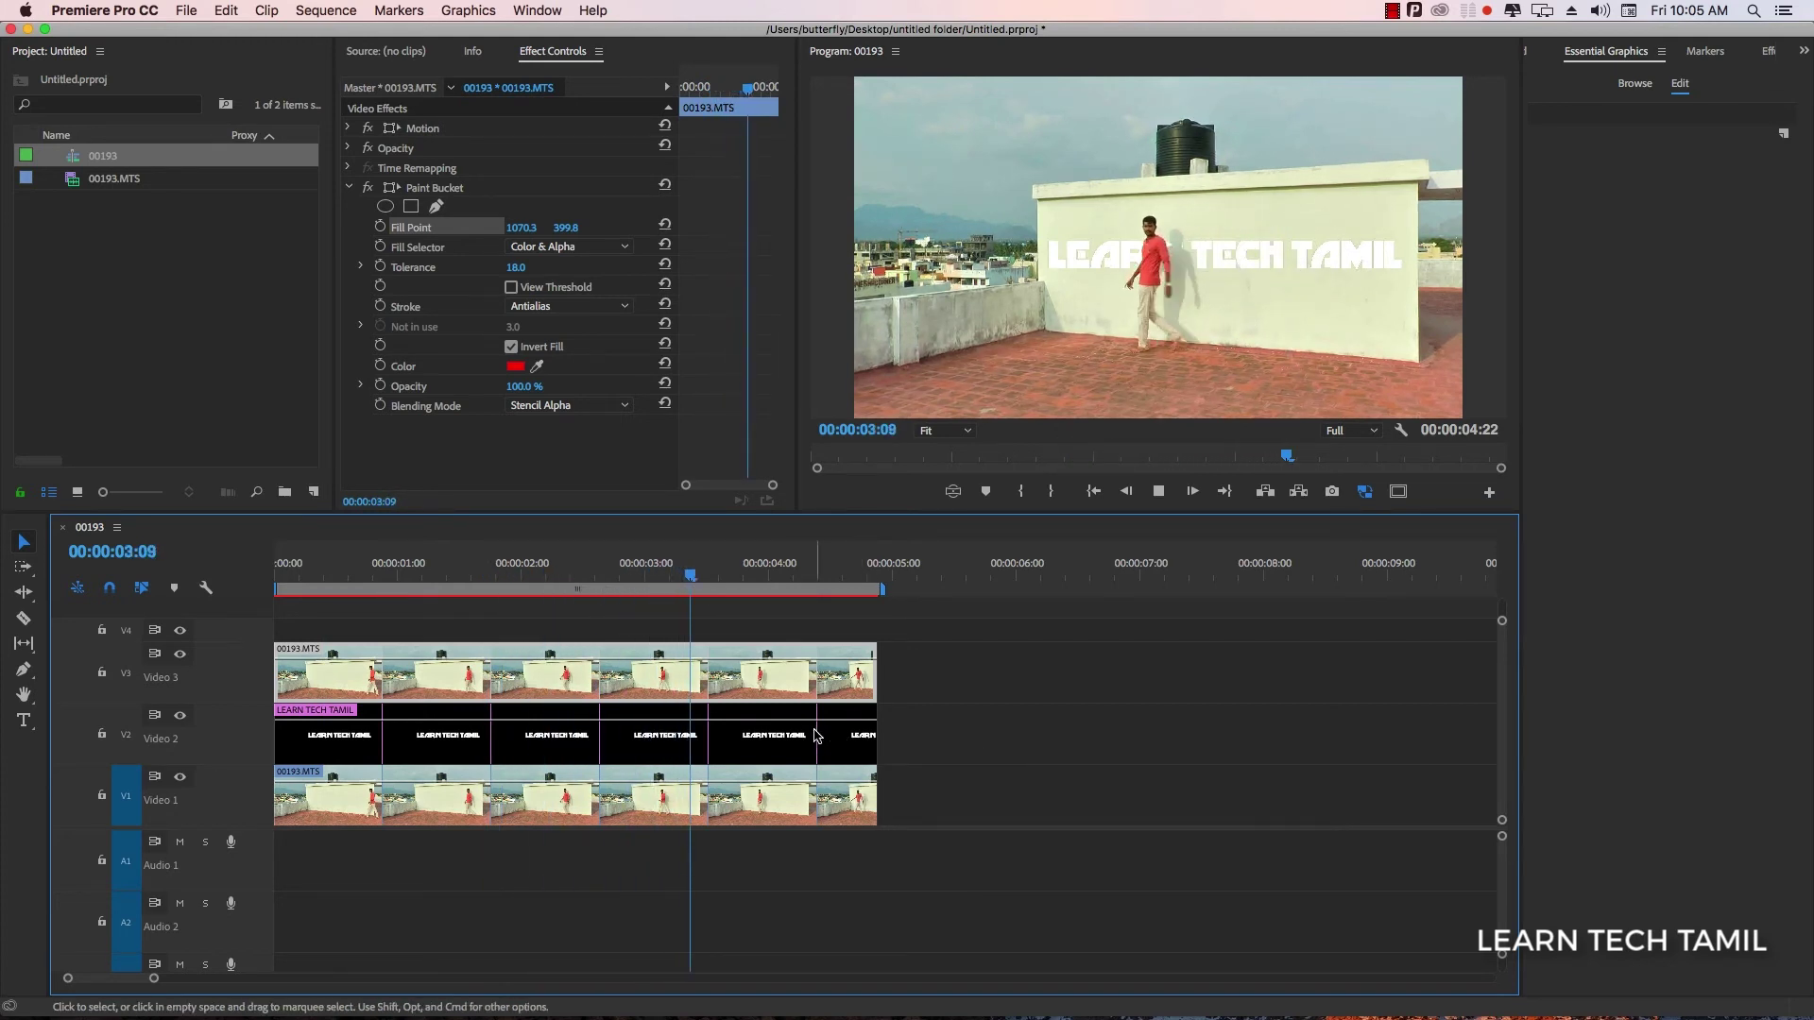
pyautogui.press('space')
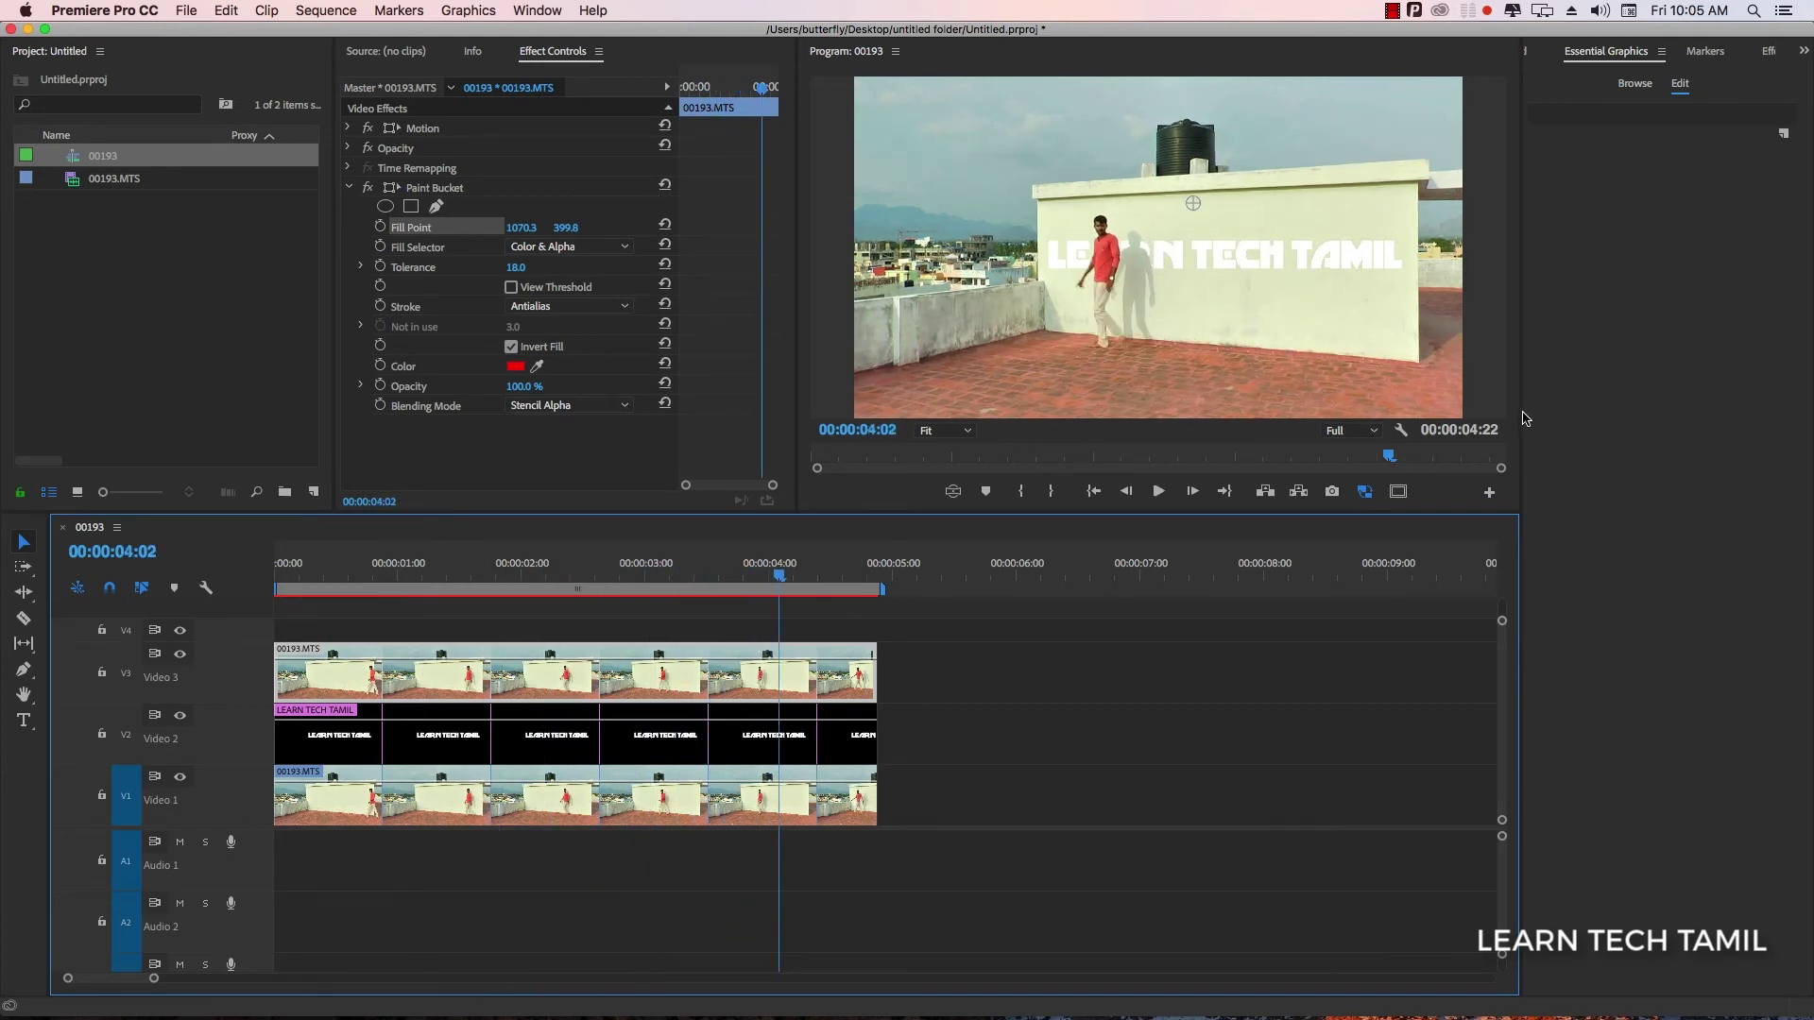
# Enlarge the Program monitor and replay the sequence from the start to inspect the title behind the man
pyautogui.moveTo(1521, 413); pyautogui.dragTo(1688, 413)
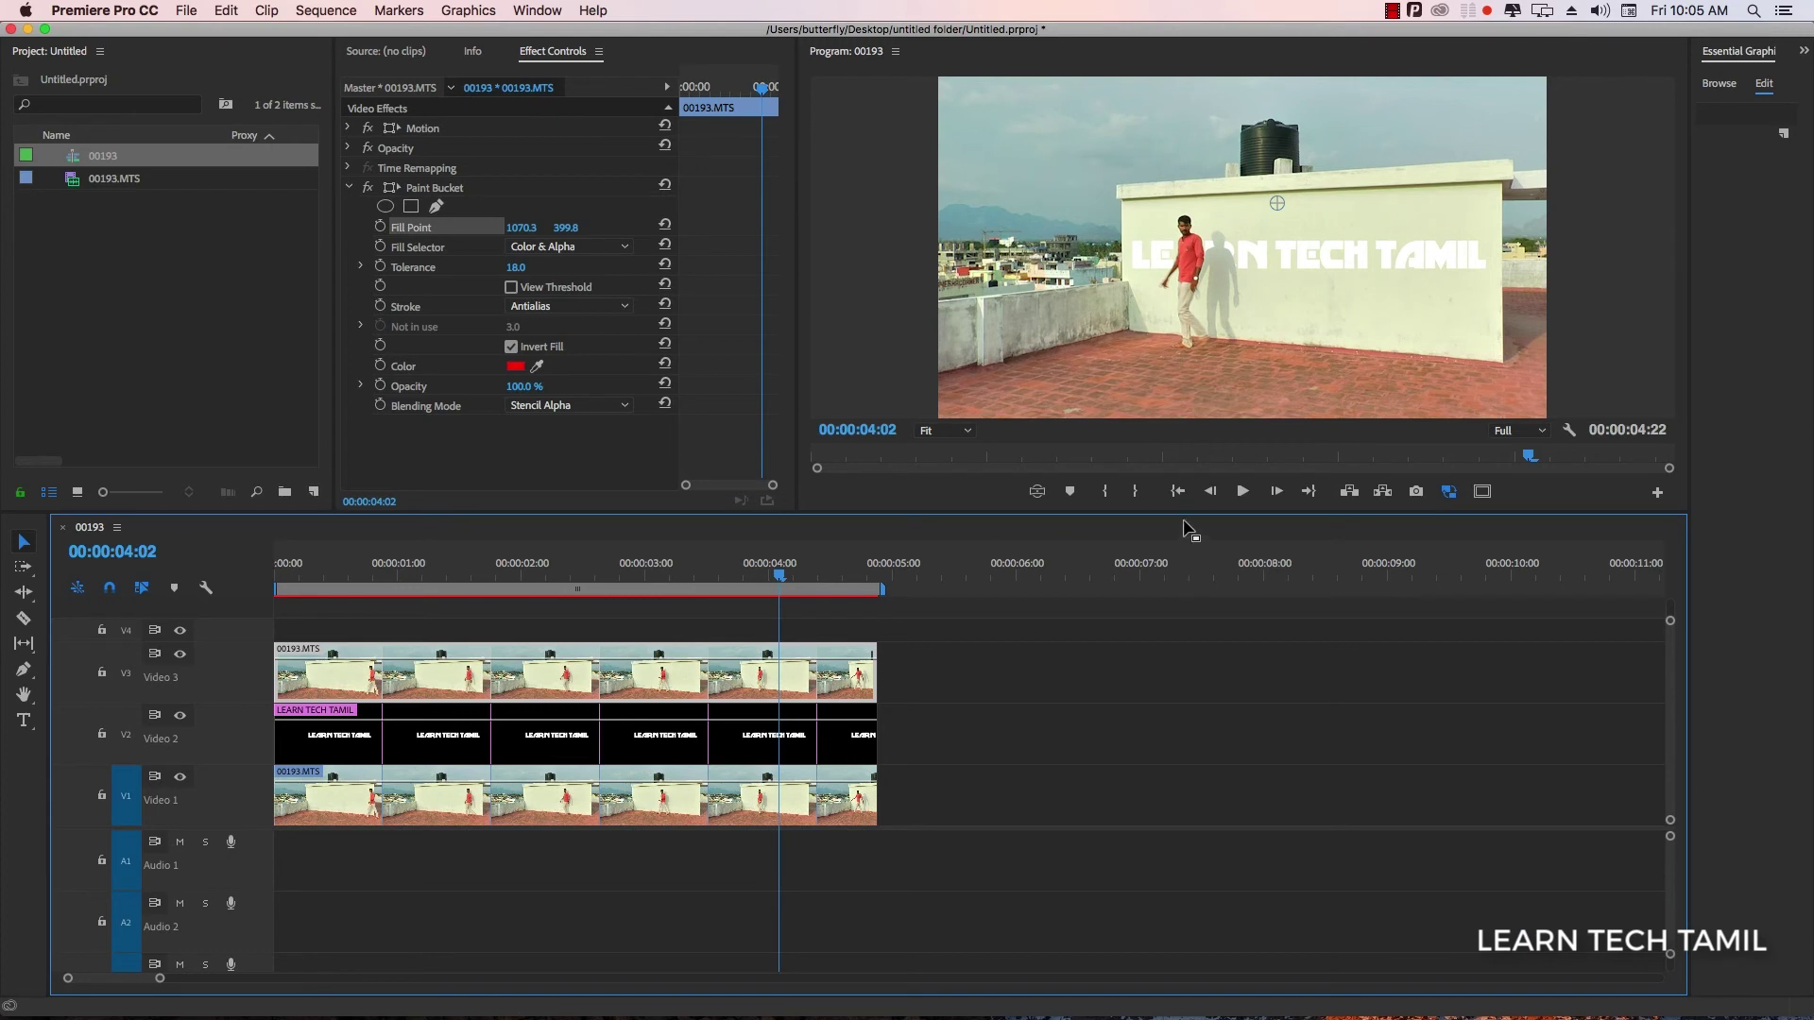
pyautogui.moveTo(1183, 513); pyautogui.dragTo(1193, 677)
pyautogui.moveTo(753, 730); pyautogui.dragTo(264, 766)
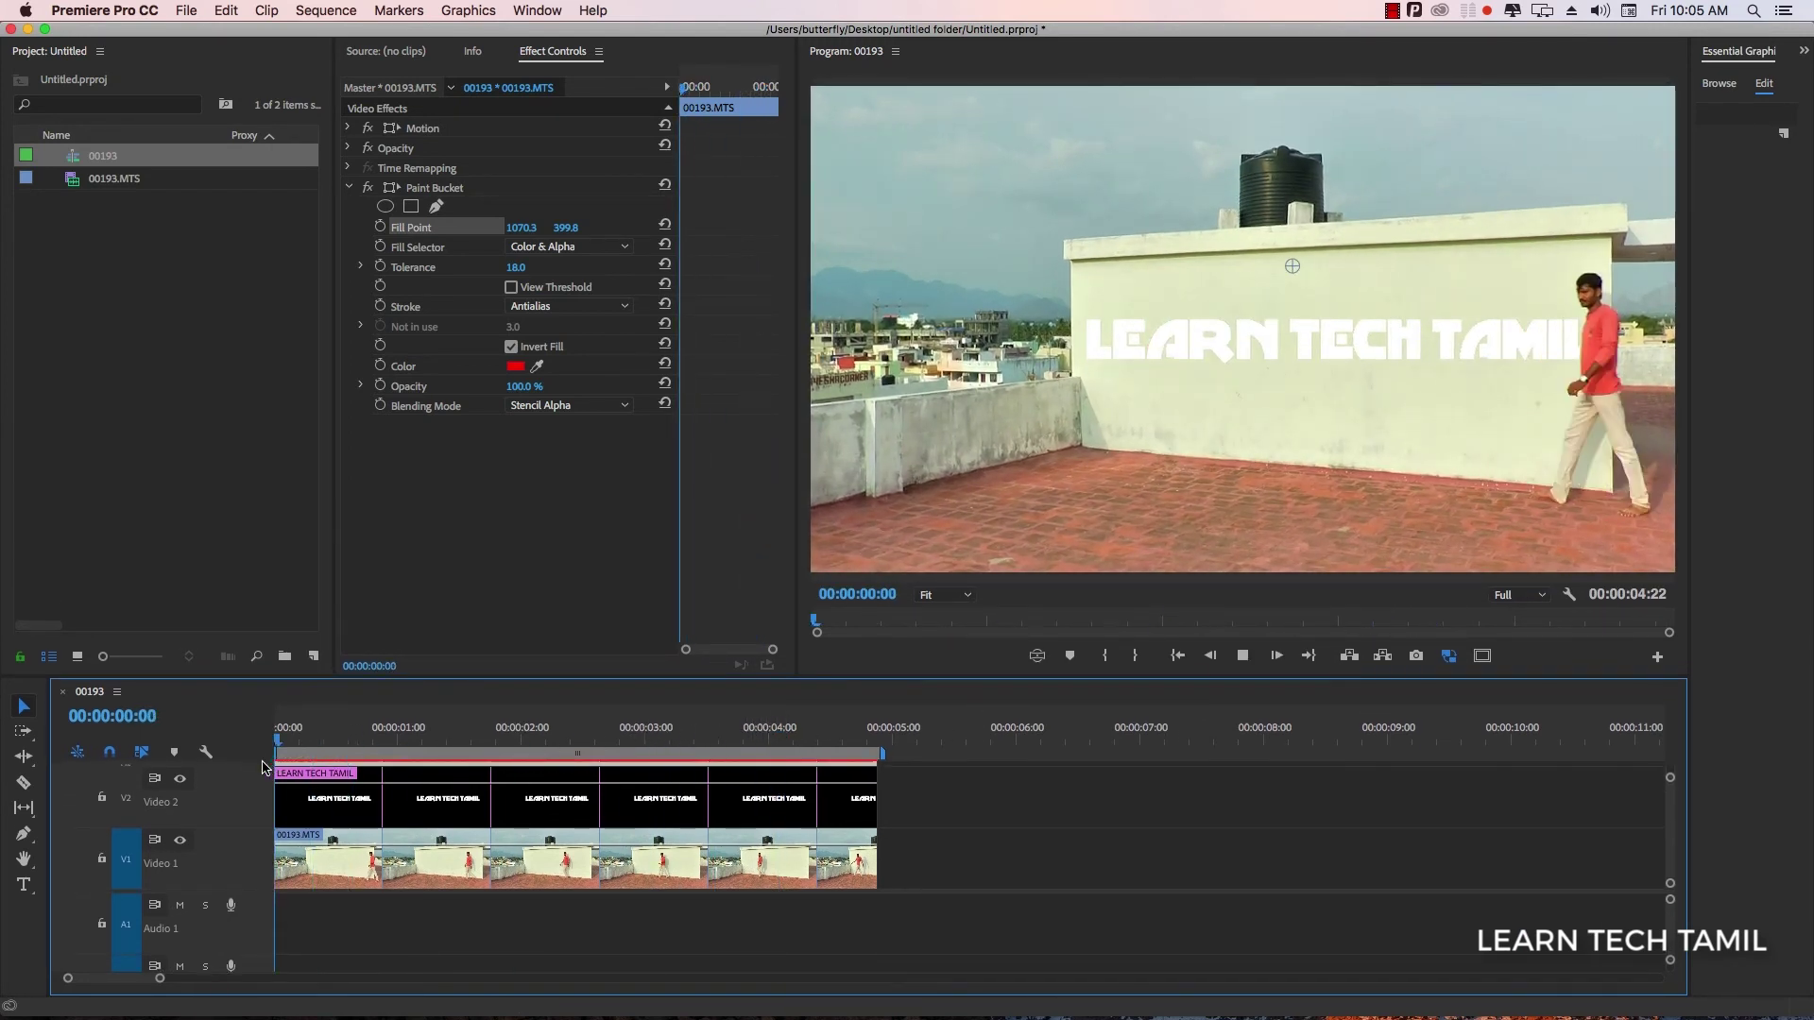
pyautogui.press('space')
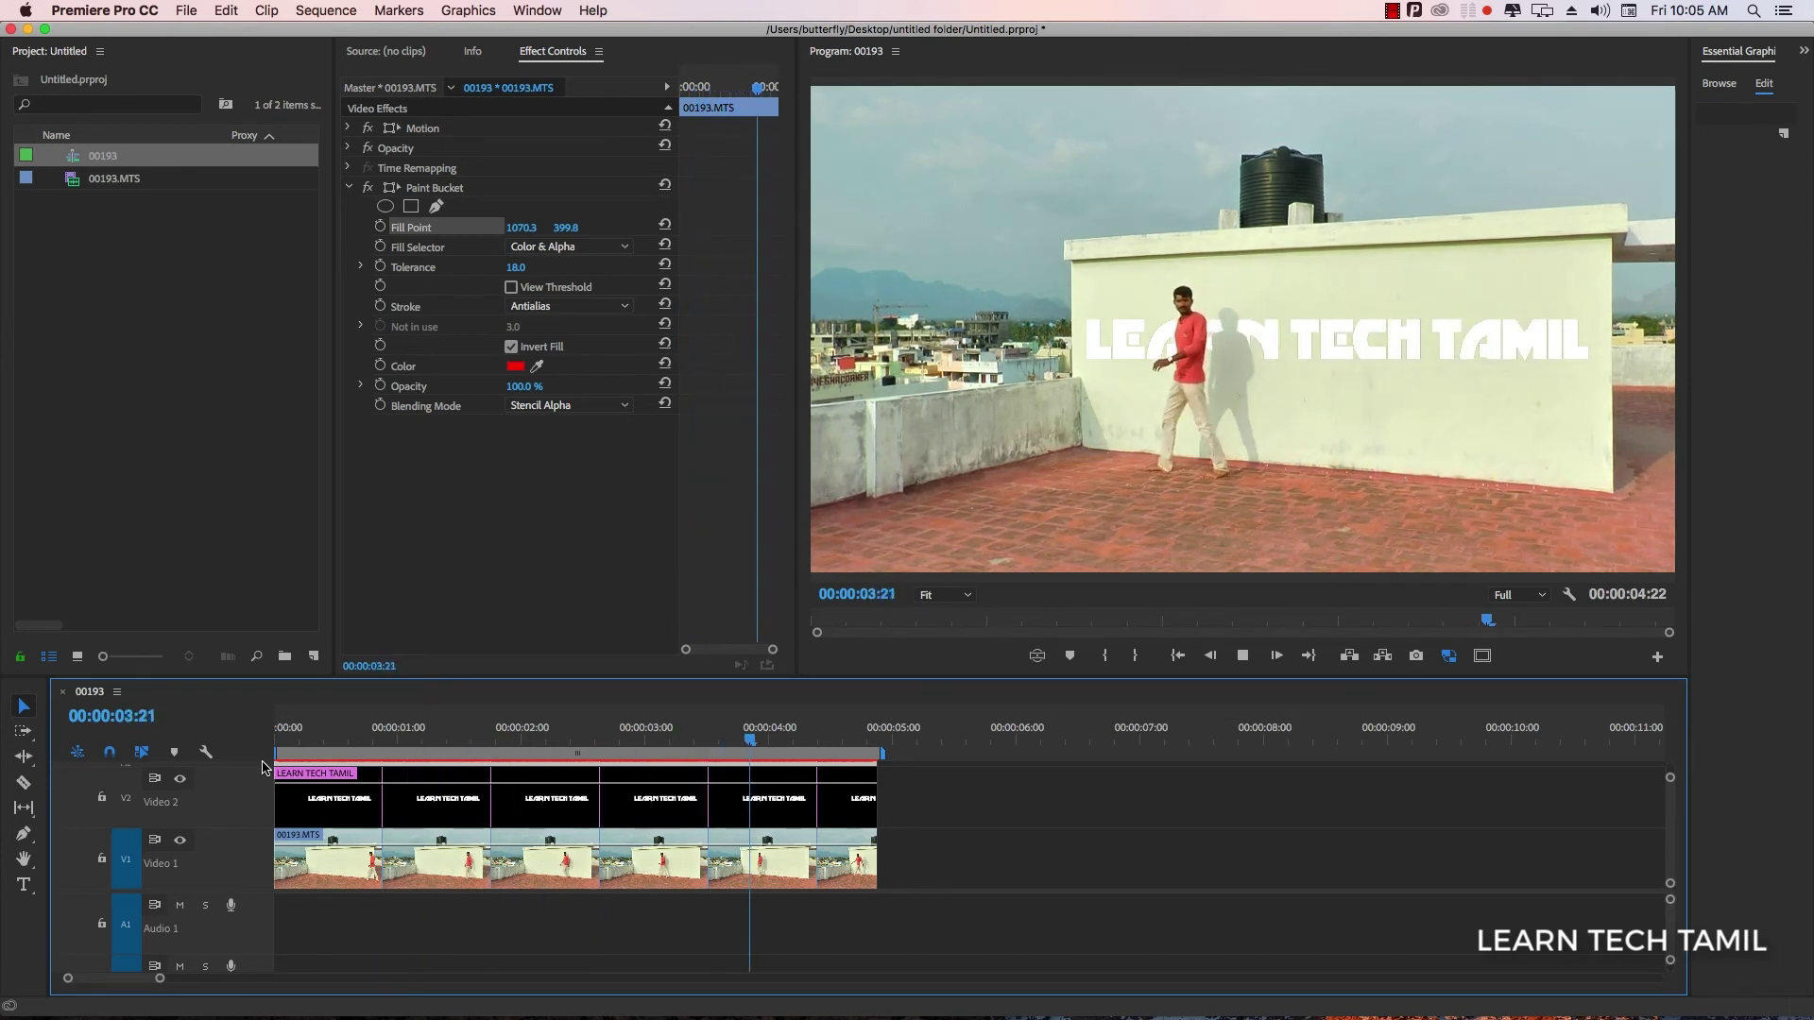
# Show the title's properties in a wider Essential Graphics panel at 00:00:02:22 and enable its Shadow
pyautogui.click(675, 727)
pyautogui.moveTo(675, 725)
pyautogui.mouseDown()
pyautogui.moveTo(615, 733)
pyautogui.moveTo(644, 733)
pyautogui.mouseUp()
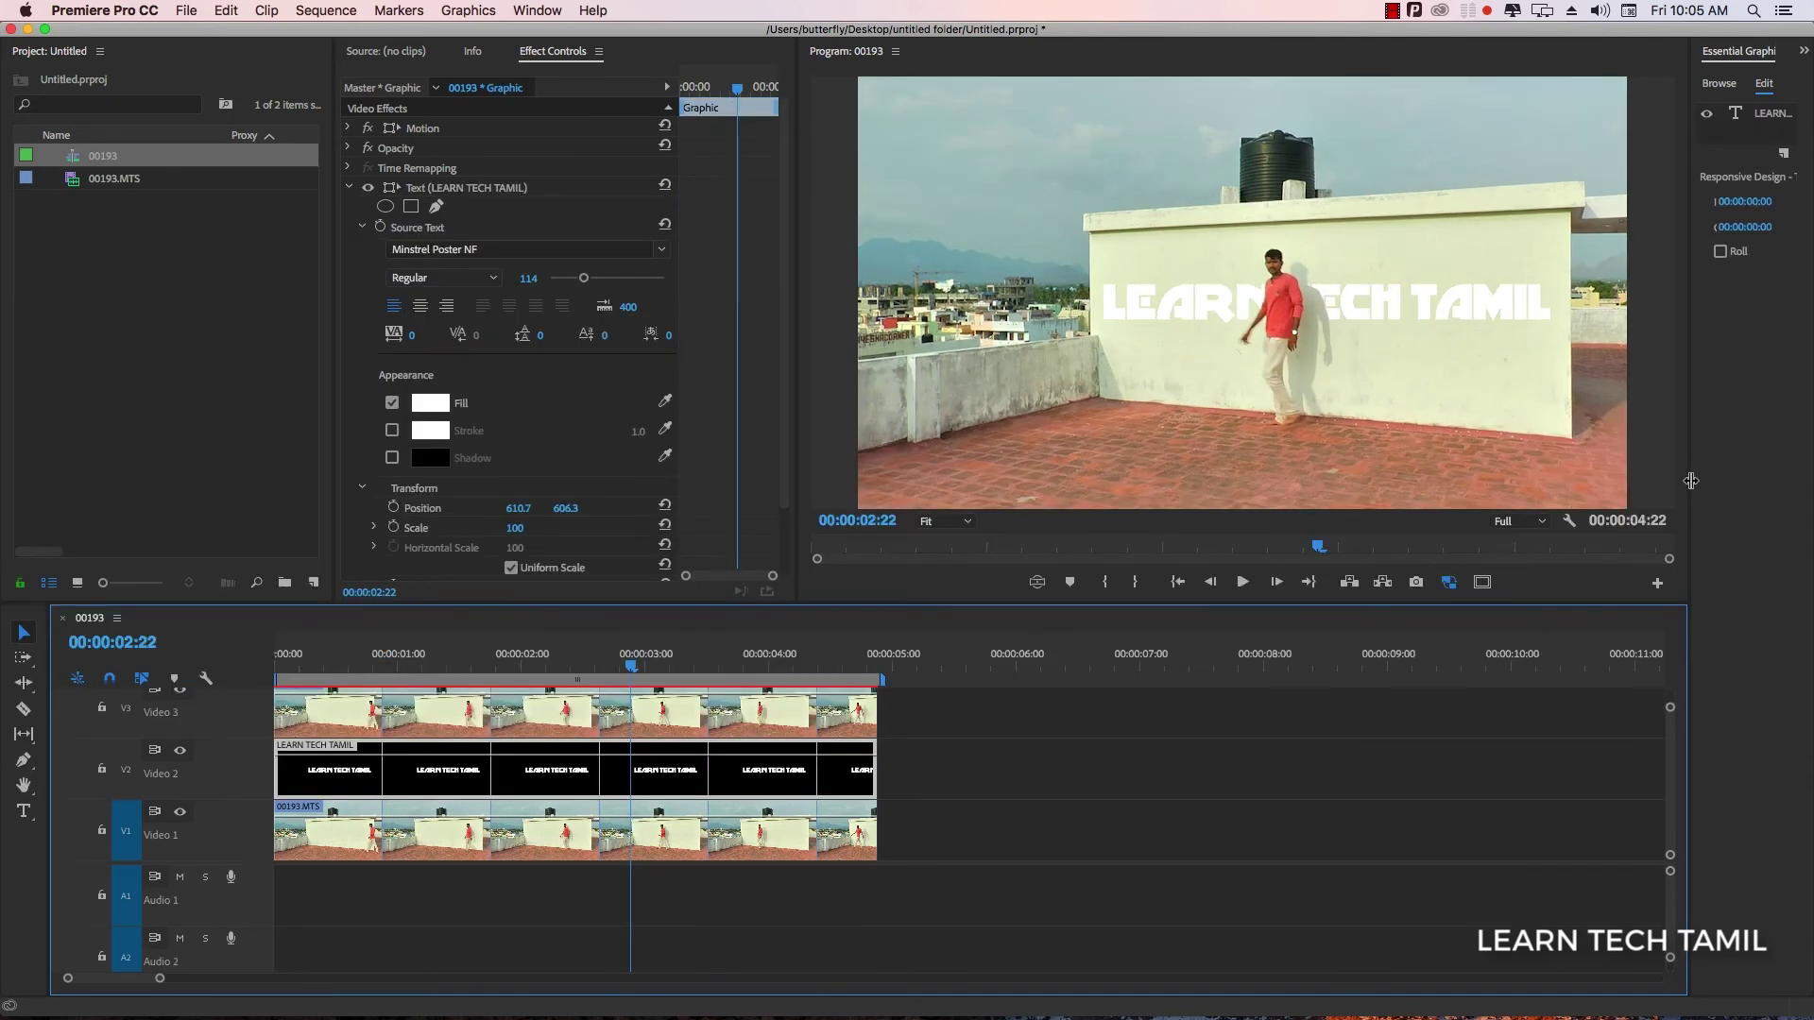
pyautogui.moveTo(1691, 481); pyautogui.dragTo(1579, 481)
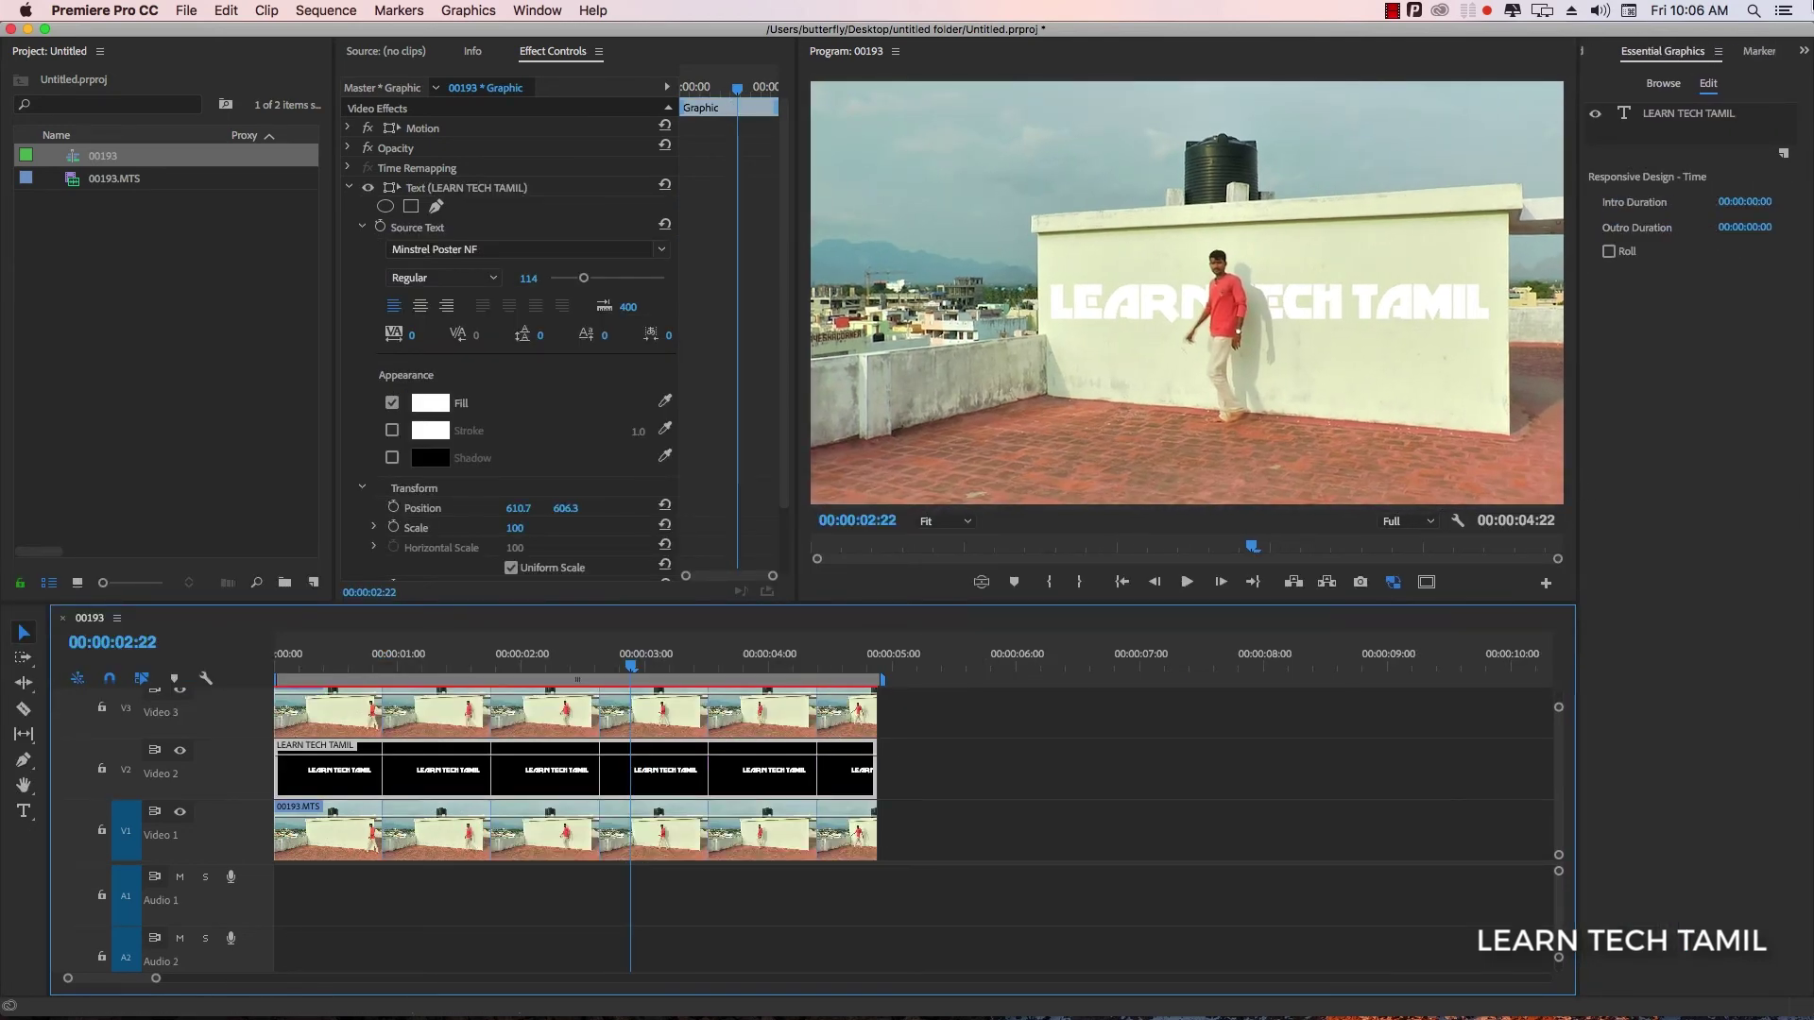
pyautogui.click(1687, 113)
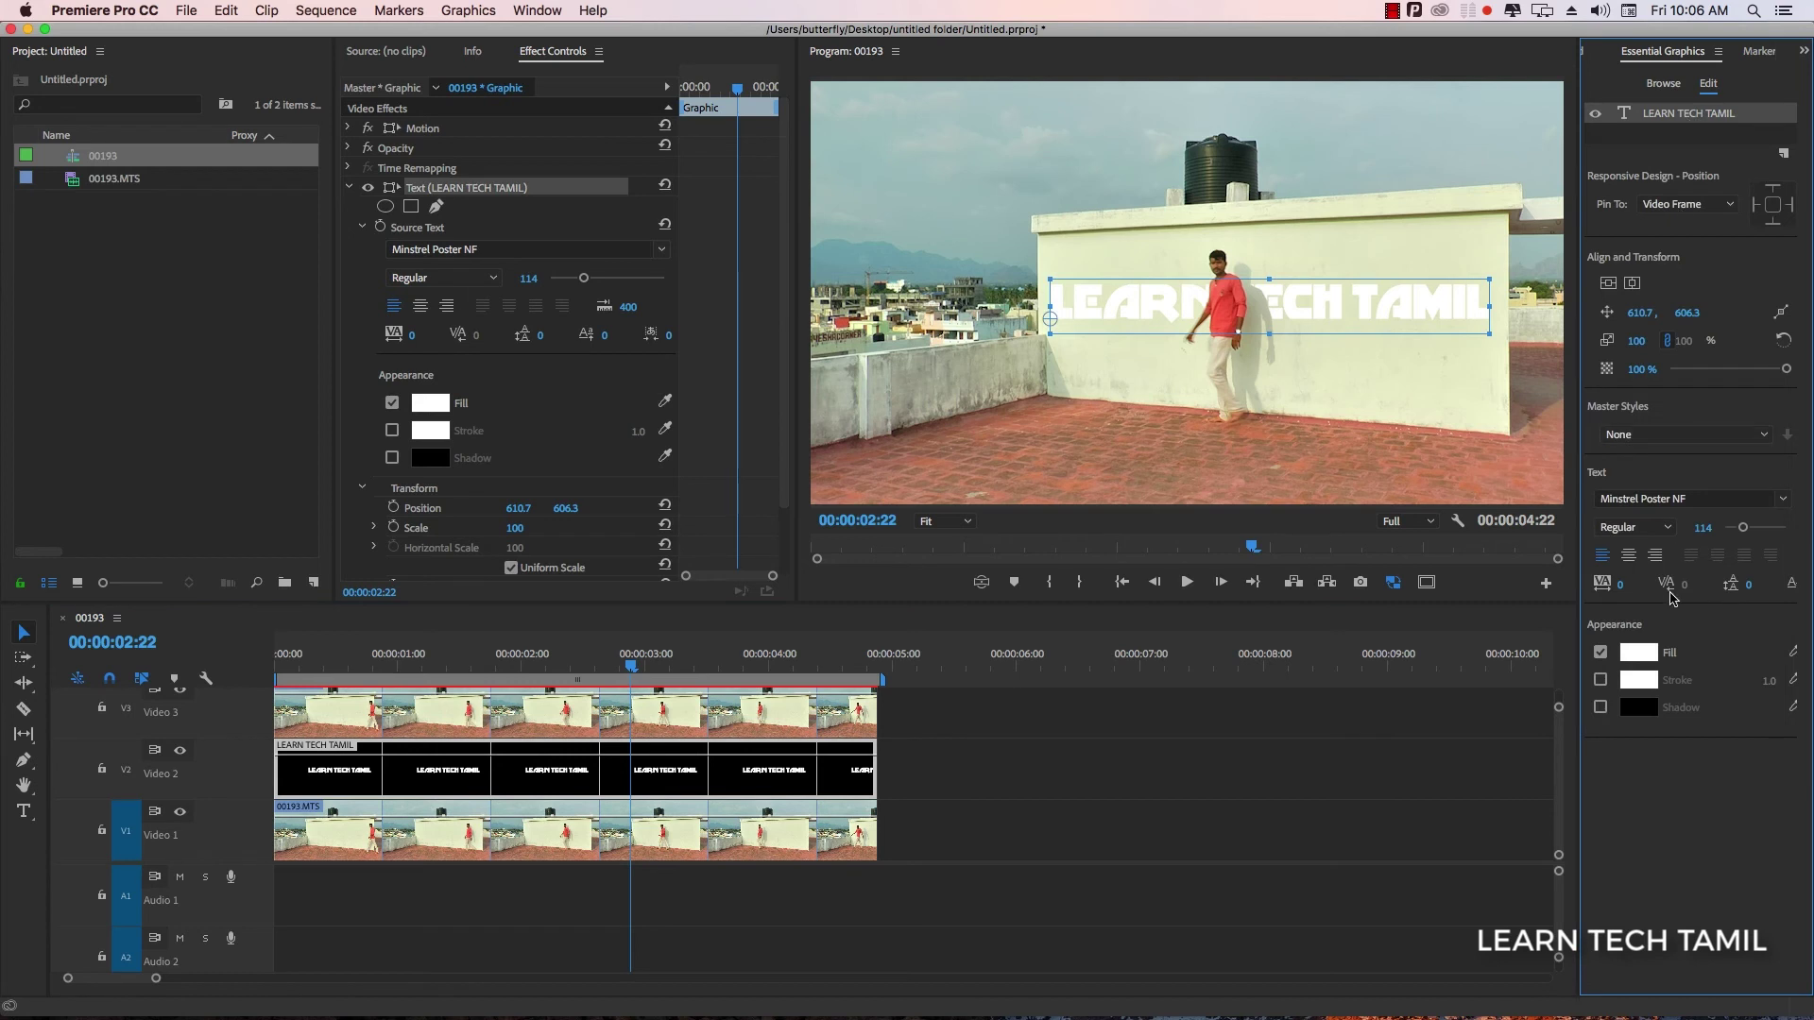
pyautogui.click(1599, 706)
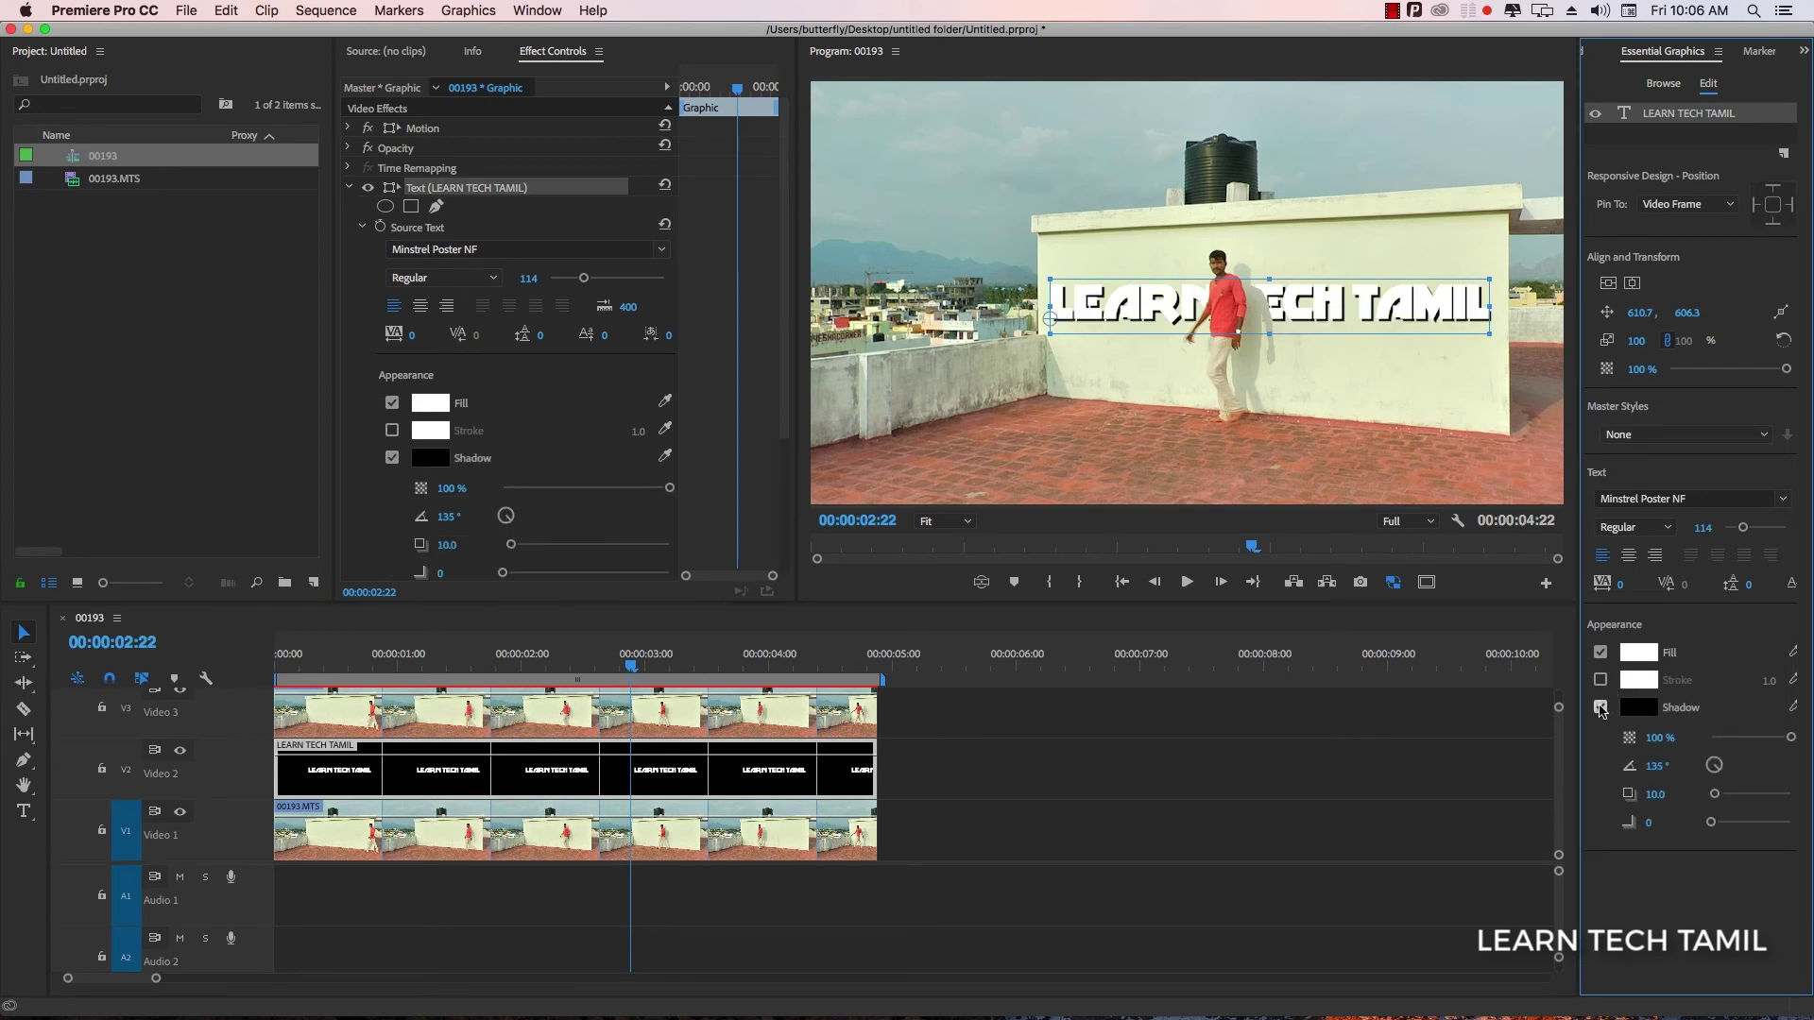
# Lower the opacity of the title's shadow and check its look on the wall at 00:00:01:03
pyautogui.moveTo(631, 667); pyautogui.dragTo(434, 638)
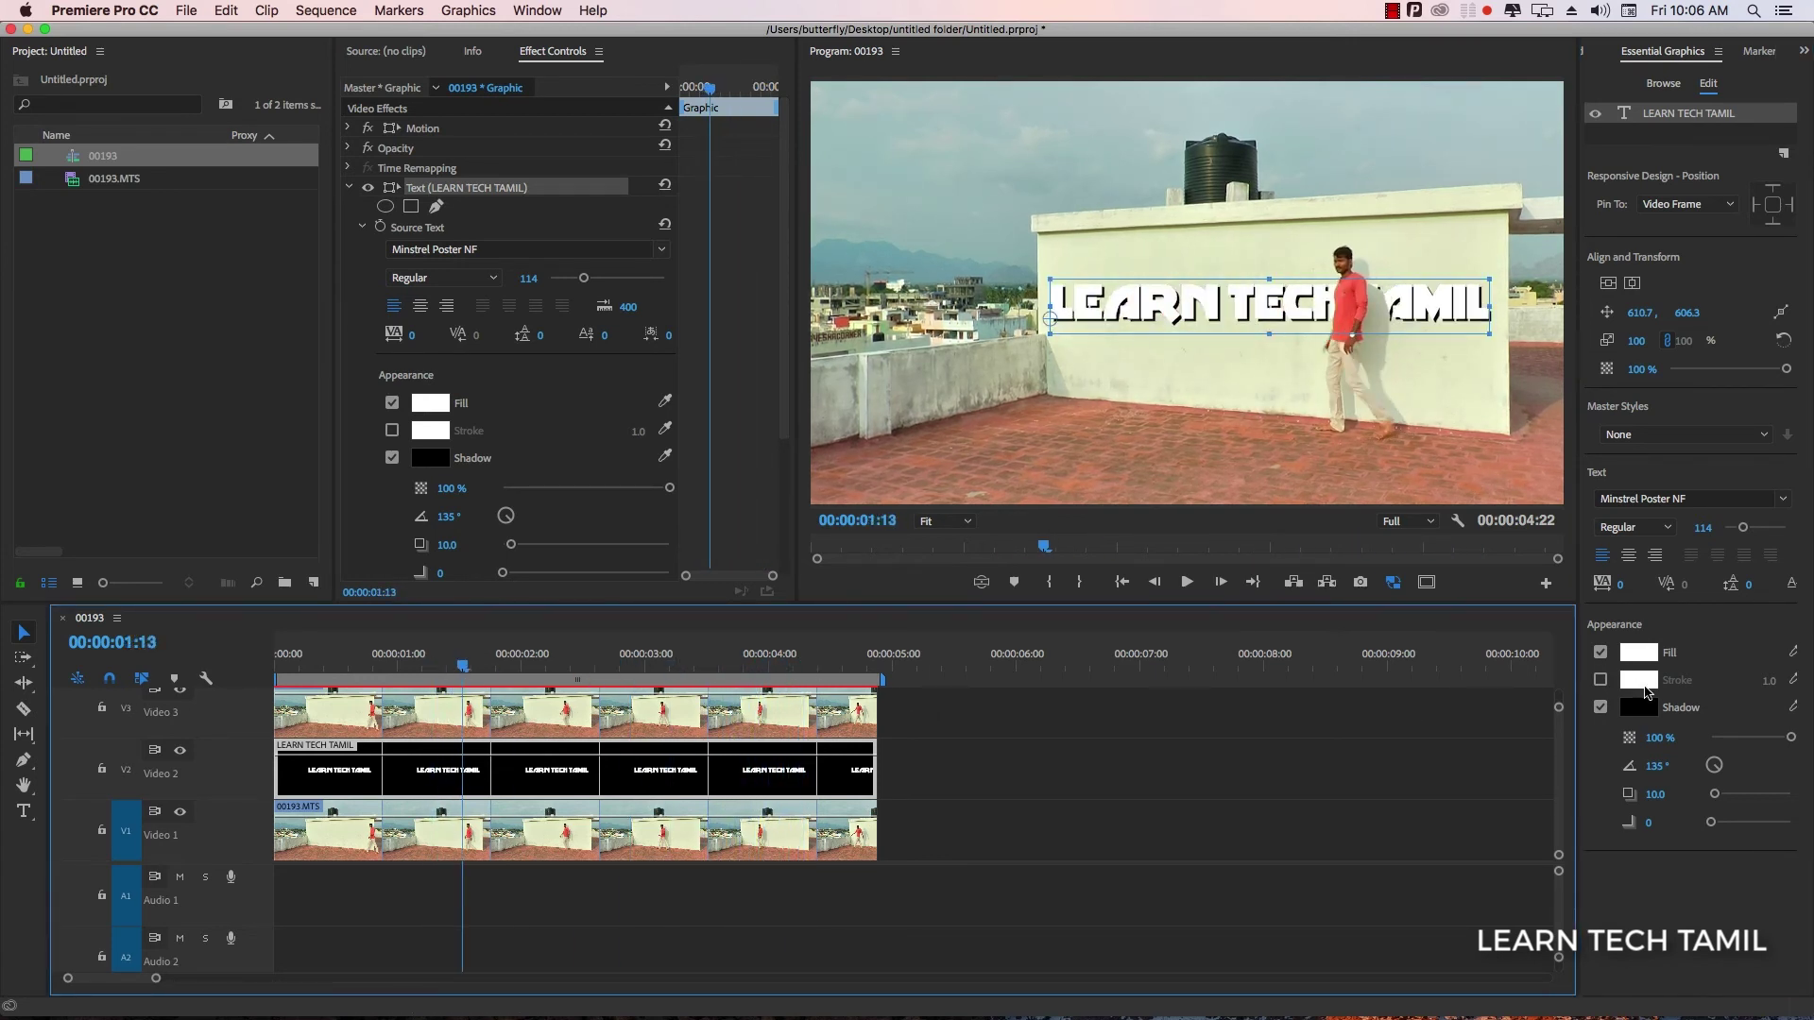
pyautogui.moveTo(1662, 746); pyautogui.dragTo(1618, 746)
pyautogui.moveTo(460, 667); pyautogui.dragTo(414, 660)
# Select the title clip on Video 2 and open the Blend Mode choices of its Opacity effect
pyautogui.click(1139, 823)
pyautogui.click(511, 757)
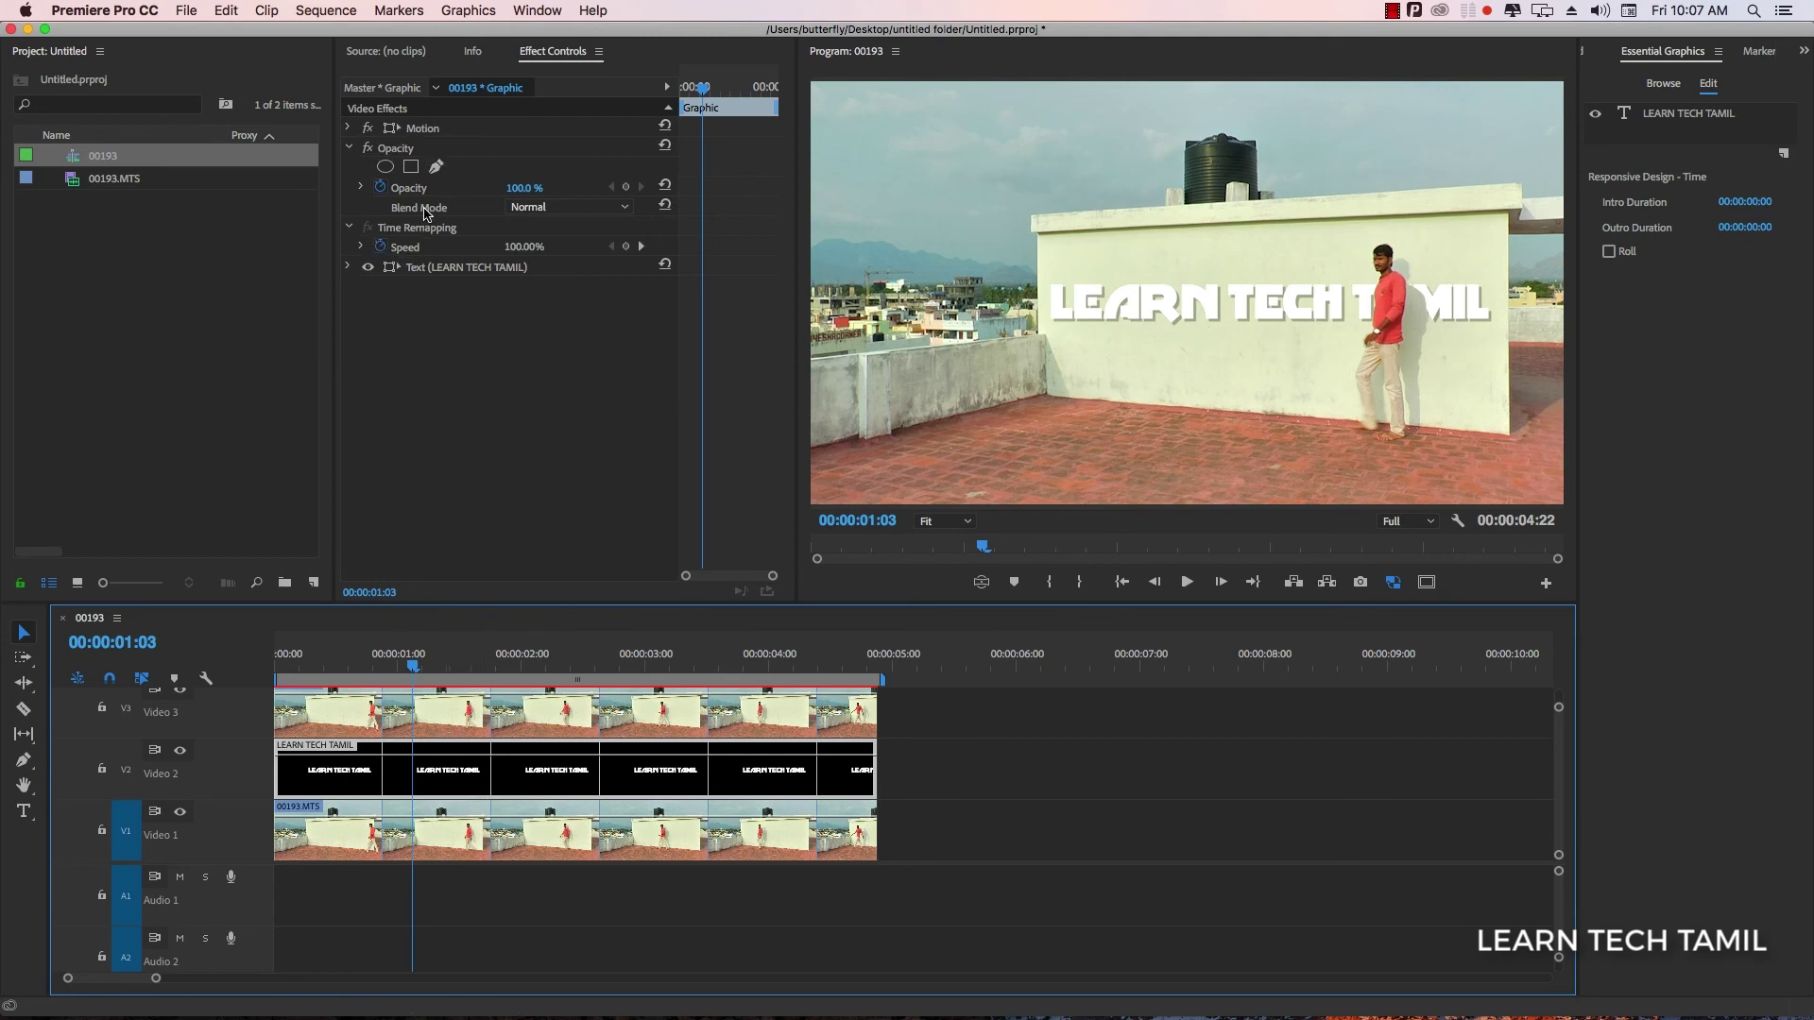
pyautogui.click(597, 207)
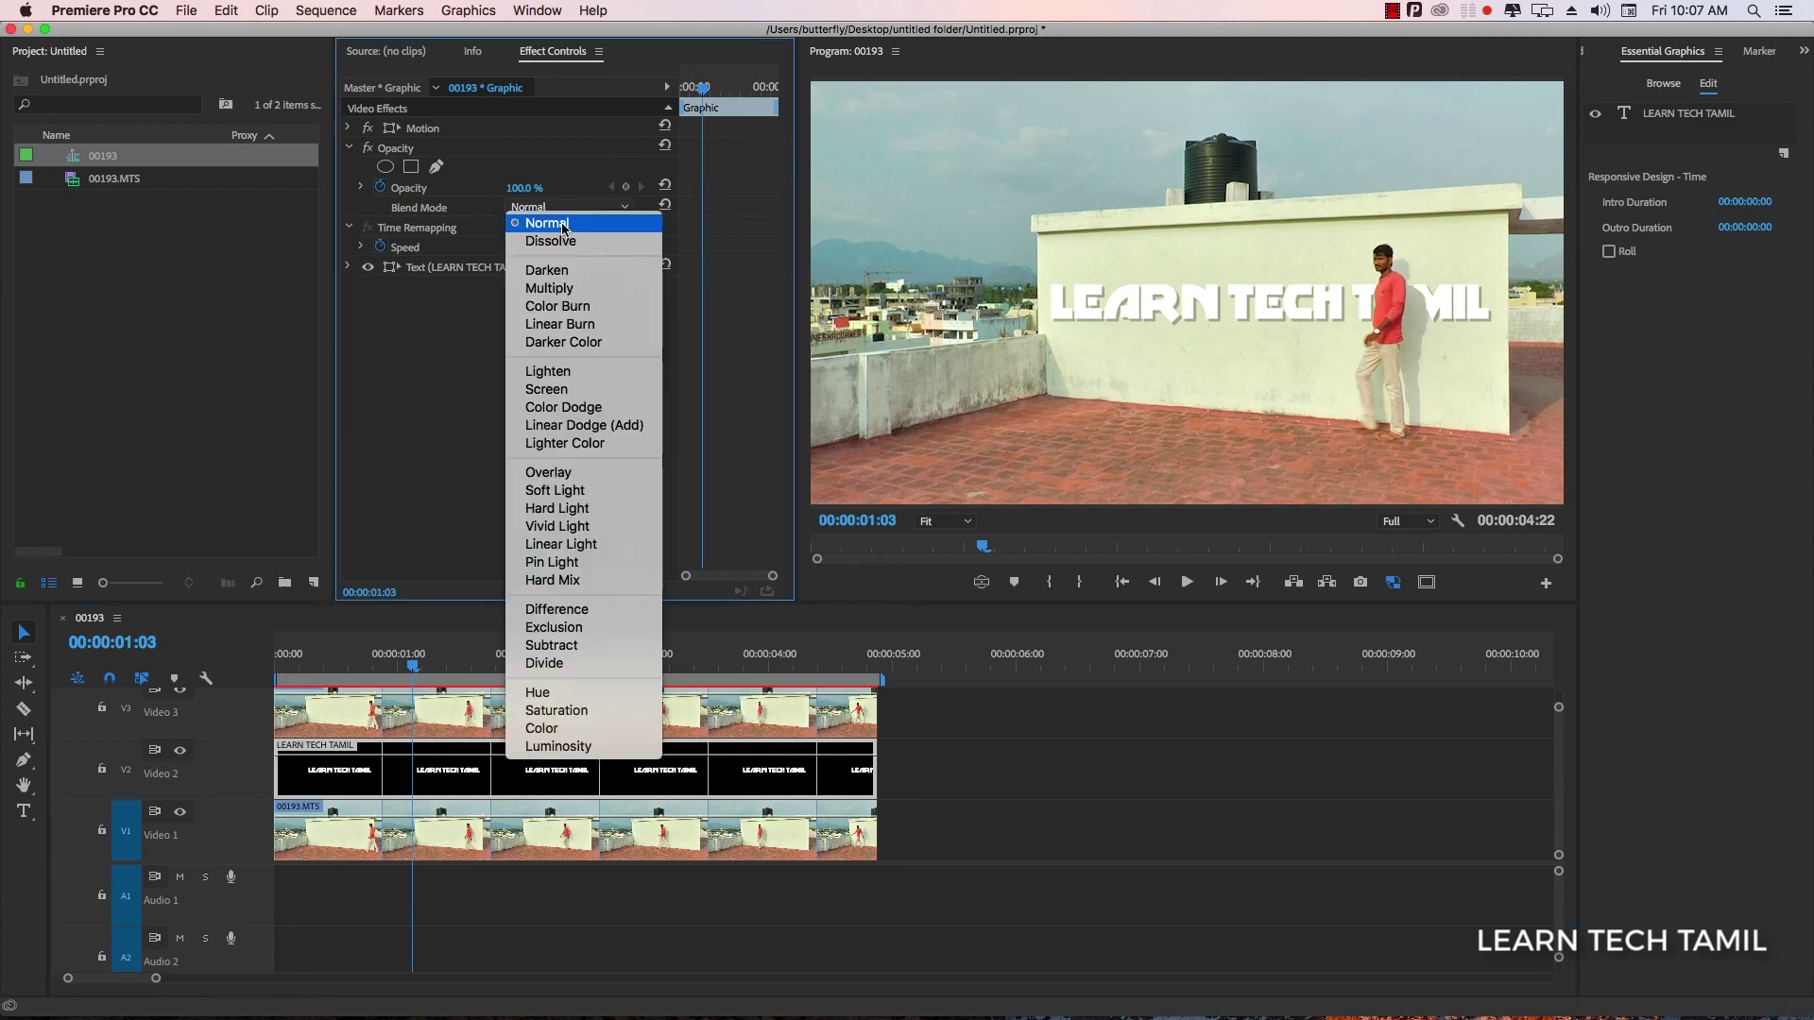